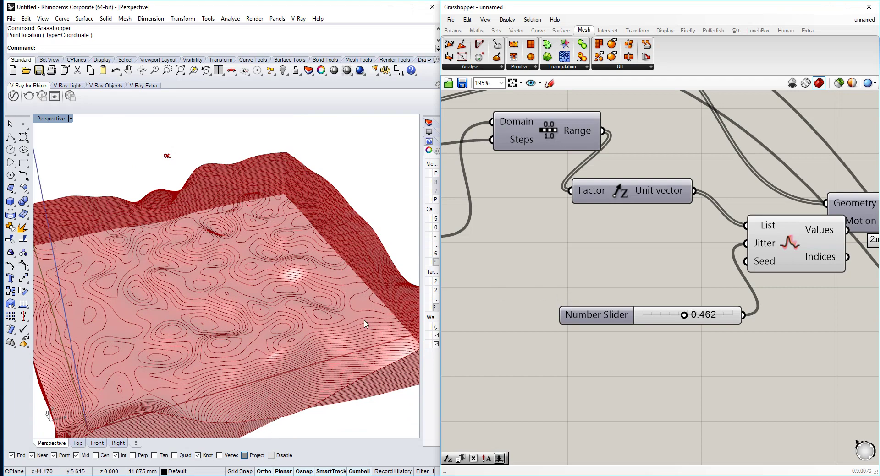
# - Lower the number slider feeding the Jitter input to 0.452
pyautogui.moveTo(624, 244); pyautogui.dragTo(714, 269, button='right')
pyautogui.moveTo(819, 353); pyautogui.dragTo(743, 328, button='right')
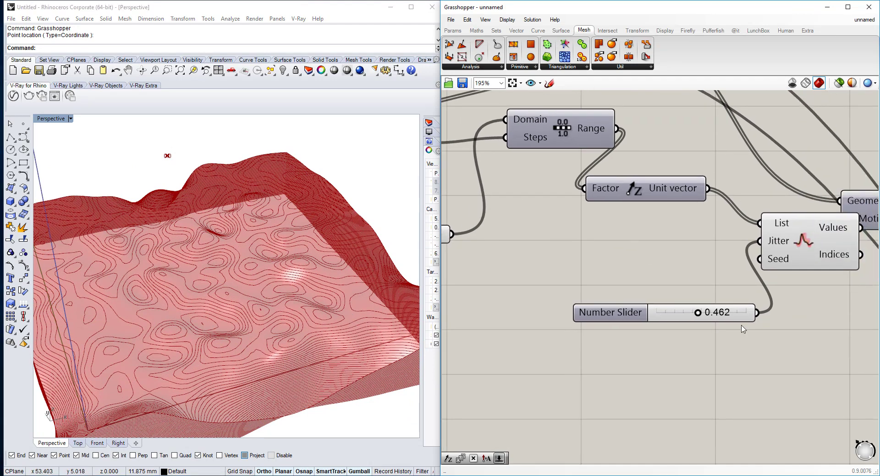
pyautogui.scroll(2, 725, 334)
pyautogui.moveTo(698, 305); pyautogui.dragTo(674, 307)
pyautogui.scroll(4, 308, 304)
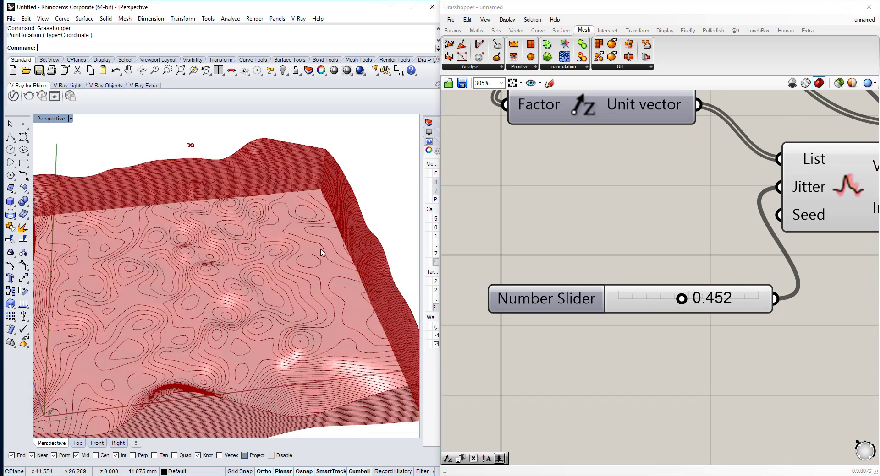
# - Examine the jittered terrain and its contour lines in the viewport from several angles and distances
pyautogui.scroll(-4, 282, 275)
pyautogui.moveTo(282, 275); pyautogui.dragTo(173, 156, button='right')
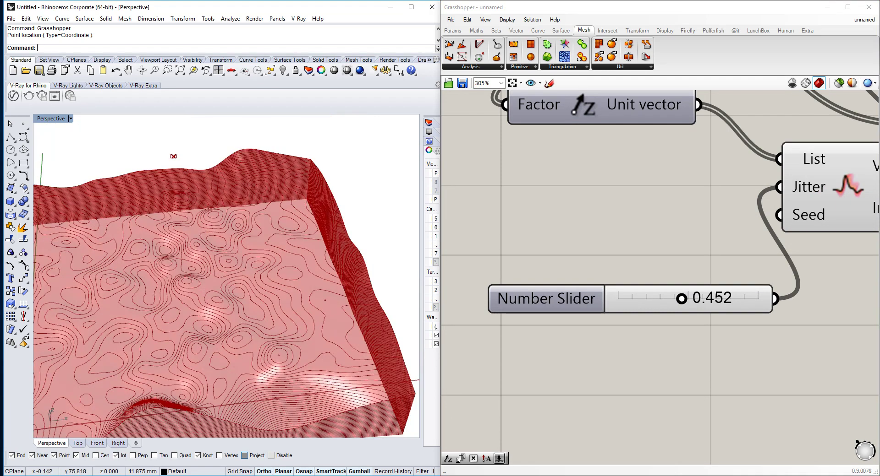
pyautogui.doubleClick(49, 120)
pyautogui.doubleClick(46, 120)
pyautogui.scroll(-4, 248, 221)
pyautogui.scroll(-2, 205, 228)
pyautogui.scroll(-6, 340, 215)
pyautogui.moveTo(340, 214); pyautogui.dragTo(83, 206, button='right')
pyautogui.moveTo(227, 209); pyautogui.dragTo(372, 208, button='right')
pyautogui.scroll(8, 198, 204)
pyautogui.scroll(-6, 199, 204)
pyautogui.moveTo(119, 204); pyautogui.dragTo(309, 210, button='right')
# - Reduce the Jitter slider to 0.095 and inspect the terrain in the perspective view
pyautogui.moveTo(670, 300); pyautogui.dragTo(632, 300)
pyautogui.scroll(-3, 167, 221)
pyautogui.doubleClick(40, 120)
pyautogui.moveTo(414, 189); pyautogui.dragTo(245, 123, button='right')
pyautogui.doubleClick(244, 119)
pyautogui.moveTo(198, 195); pyautogui.dragTo(411, 191, button='right')
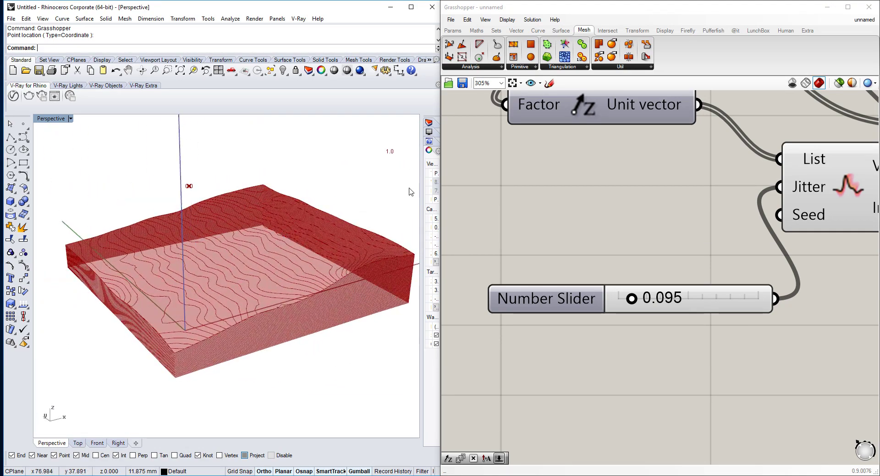
pyautogui.scroll(4, 327, 213)
pyautogui.moveTo(334, 212); pyautogui.dragTo(287, 239, button='right')
# - Raise the Jitter slider to 0.514
pyautogui.moveTo(630, 299); pyautogui.dragTo(689, 300)
pyautogui.moveTo(322, 258); pyautogui.dragTo(295, 272, button='right')
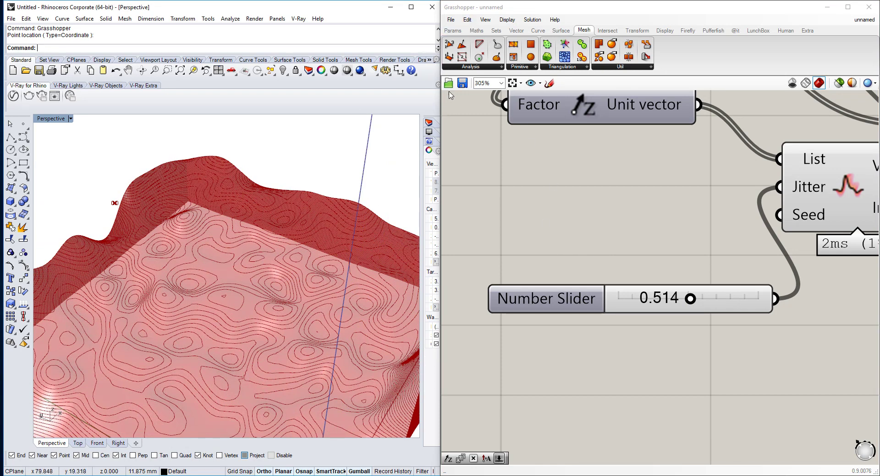
# - Create a new empty Grasshopper document and show the parameter components
pyautogui.click(450, 20)
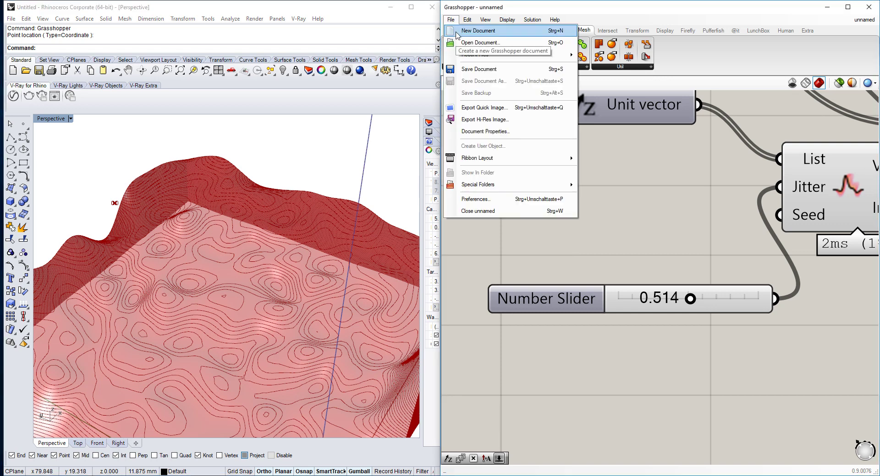
pyautogui.click(456, 33)
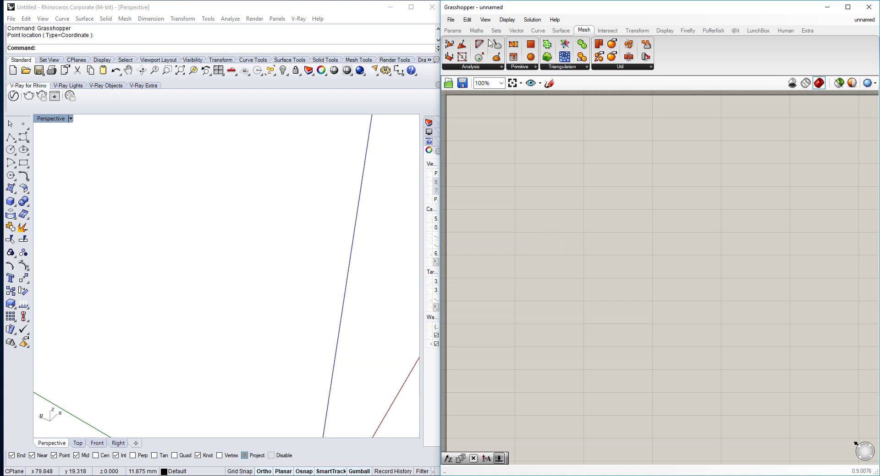
pyautogui.click(453, 30)
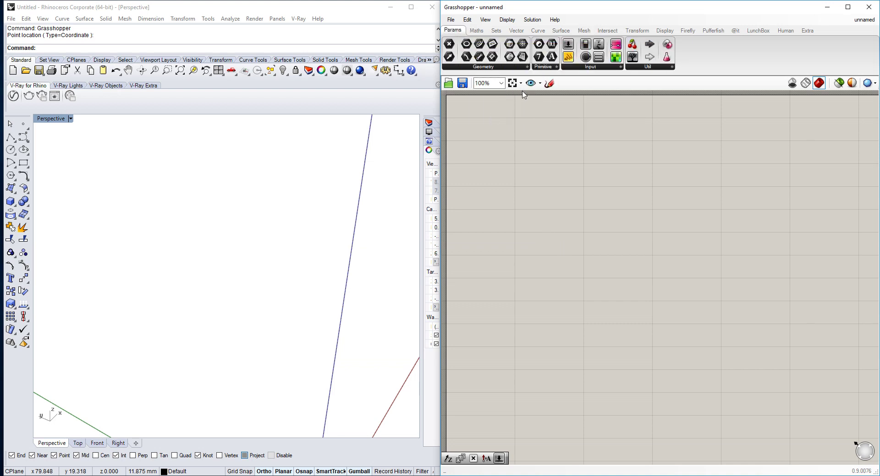
pyautogui.click(549, 83)
pyautogui.moveTo(497, 204); pyautogui.dragTo(523, 191)
pyautogui.moveTo(512, 193); pyautogui.dragTo(534, 211)
pyautogui.moveTo(556, 215)
pyautogui.mouseDown()
pyautogui.moveTo(587, 200)
pyautogui.moveTo(590, 218)
pyautogui.mouseUp()
pyautogui.moveTo(603, 253)
pyautogui.mouseDown()
pyautogui.moveTo(634, 233)
pyautogui.moveTo(635, 247)
pyautogui.mouseUp()
pyautogui.moveTo(515, 287); pyautogui.dragTo(537, 269)
pyautogui.moveTo(515, 268)
pyautogui.mouseDown()
pyautogui.moveTo(548, 299)
pyautogui.moveTo(608, 292)
pyautogui.moveTo(615, 313)
pyautogui.mouseUp()
pyautogui.moveTo(660, 313)
pyautogui.mouseDown()
pyautogui.moveTo(691, 289)
pyautogui.moveTo(706, 304)
pyautogui.mouseUp()
pyautogui.moveTo(622, 229)
pyautogui.mouseDown()
pyautogui.moveTo(620, 197)
pyautogui.moveTo(632, 187)
pyautogui.mouseUp()
pyautogui.moveTo(675, 271)
pyautogui.mouseDown()
pyautogui.moveTo(675, 233)
pyautogui.moveTo(695, 238)
pyautogui.mouseUp()
pyautogui.moveTo(600, 287); pyautogui.dragTo(600, 267)
pyautogui.moveTo(590, 270); pyautogui.dragTo(612, 274)
pyautogui.moveTo(510, 198)
pyautogui.mouseDown()
pyautogui.moveTo(508, 161)
pyautogui.moveTo(519, 161)
pyautogui.mouseUp()
pyautogui.moveTo(523, 270)
pyautogui.mouseDown()
pyautogui.moveTo(524, 234)
pyautogui.moveTo(539, 232)
pyautogui.mouseUp()
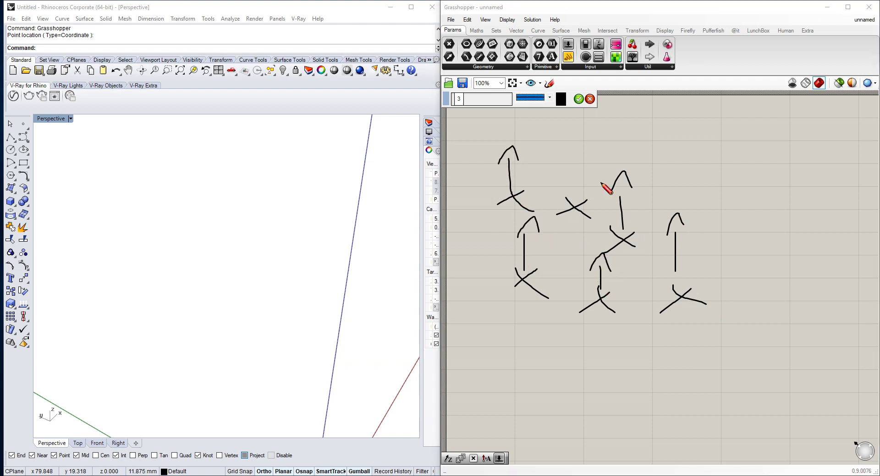
pyautogui.click(589, 99)
# - Sketch four black cross marks on the canvas, each with an arrow pointing upward from it
pyautogui.moveTo(507, 272); pyautogui.dragTo(537, 242)
pyautogui.moveTo(515, 246); pyautogui.dragTo(533, 266)
pyautogui.moveTo(623, 274); pyautogui.dragTo(660, 244)
pyautogui.moveTo(636, 247); pyautogui.dragTo(652, 266)
pyautogui.moveTo(670, 304); pyautogui.dragTo(708, 276)
pyautogui.moveTo(684, 272); pyautogui.dragTo(703, 290)
pyautogui.moveTo(563, 354)
pyautogui.mouseDown()
pyautogui.moveTo(571, 346)
pyautogui.moveTo(595, 359)
pyautogui.mouseUp()
pyautogui.moveTo(694, 286); pyautogui.dragTo(697, 228)
pyautogui.moveTo(682, 228); pyautogui.dragTo(697, 213)
pyautogui.moveTo(643, 246); pyautogui.dragTo(643, 215)
pyautogui.moveTo(630, 214)
pyautogui.mouseDown()
pyautogui.moveTo(643, 194)
pyautogui.moveTo(651, 214)
pyautogui.mouseUp()
pyautogui.moveTo(522, 245); pyautogui.dragTo(528, 215)
pyautogui.moveTo(520, 212); pyautogui.dragTo(540, 213)
pyautogui.moveTo(569, 327); pyautogui.dragTo(570, 288)
pyautogui.moveTo(564, 293); pyautogui.dragTo(576, 266)
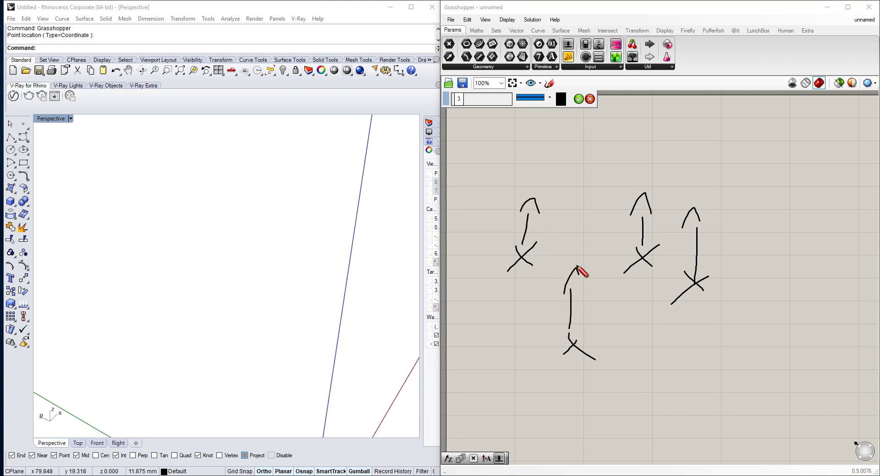
# - Change the sketch colour to red and draw a cross mark near the tip of each black arrow
pyautogui.click(561, 99)
pyautogui.click(589, 140)
pyautogui.click(574, 86)
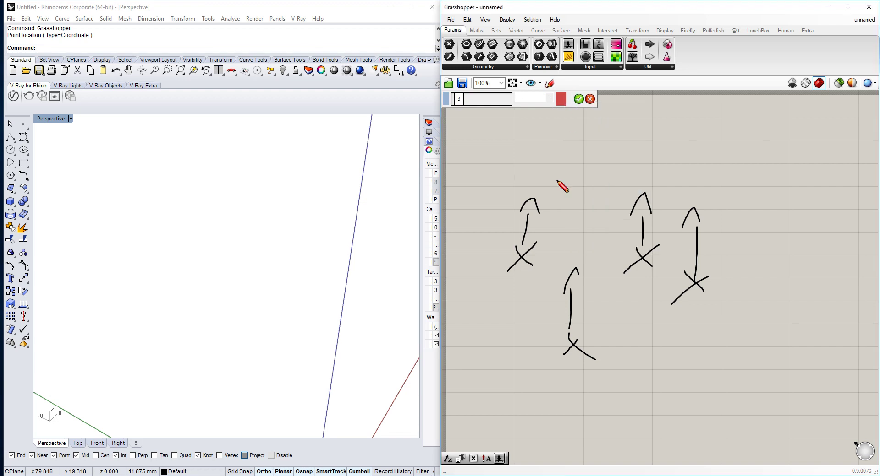
pyautogui.moveTo(531, 189); pyautogui.dragTo(537, 184)
pyautogui.moveTo(528, 176); pyautogui.dragTo(538, 190)
pyautogui.moveTo(582, 270); pyautogui.dragTo(597, 265)
pyautogui.moveTo(628, 190); pyautogui.dragTo(656, 181)
pyautogui.moveTo(642, 178)
pyautogui.mouseDown()
pyautogui.moveTo(660, 198)
pyautogui.moveTo(704, 200)
pyautogui.mouseUp()
pyautogui.moveTo(691, 203); pyautogui.dragTo(717, 224)
# - Sketch the outline and crossing curves of a wavy surface in red around the raised points, and accept the sketch
pyautogui.moveTo(476, 171); pyautogui.dragTo(683, 310)
pyautogui.moveTo(619, 153)
pyautogui.mouseDown()
pyautogui.moveTo(788, 218)
pyautogui.moveTo(701, 311)
pyautogui.moveTo(664, 324)
pyautogui.mouseUp()
pyautogui.moveTo(492, 174)
pyautogui.mouseDown()
pyautogui.moveTo(576, 153)
pyautogui.moveTo(599, 187)
pyautogui.moveTo(750, 270)
pyautogui.mouseUp()
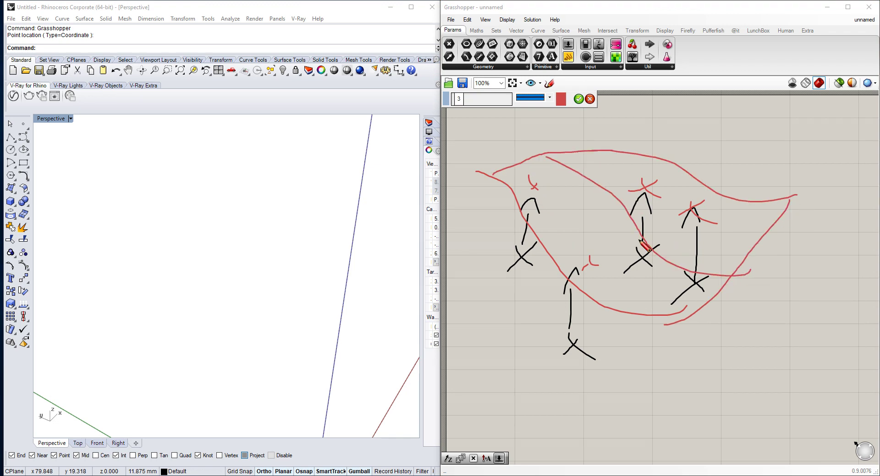
pyautogui.moveTo(549, 225); pyautogui.dragTo(650, 157)
pyautogui.moveTo(625, 281); pyautogui.dragTo(717, 179)
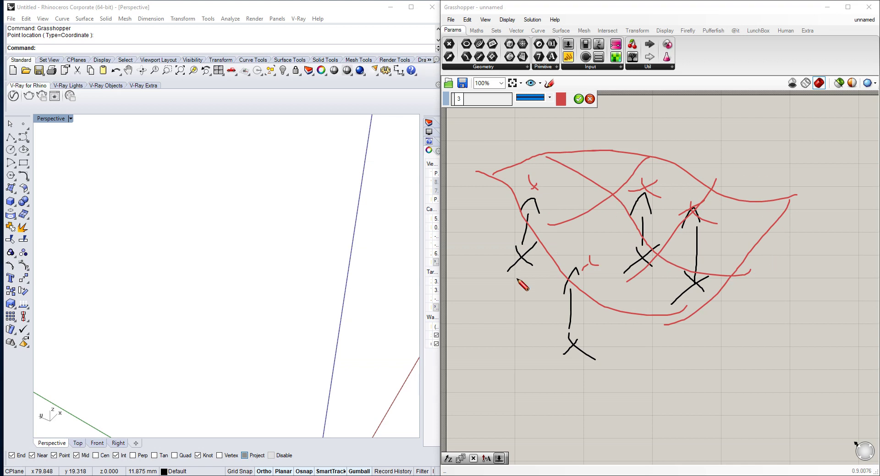
pyautogui.click(579, 99)
# - Start a new sketch in turquoise (hue 160°, saturation 84, value 100) and draw a cross with a downward arrow above the surface
pyautogui.moveTo(671, 264)
pyautogui.mouseDown(button='right')
pyautogui.moveTo(624, 246)
pyautogui.moveTo(663, 248)
pyautogui.mouseUp(button='right')
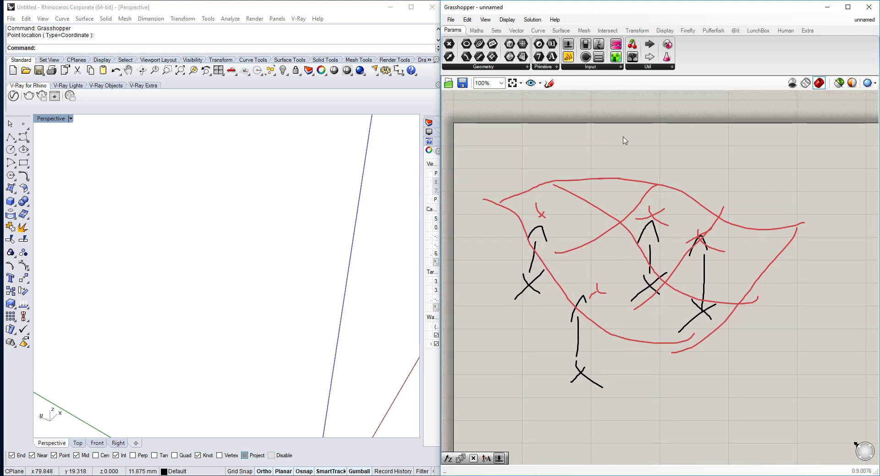
pyautogui.click(549, 83)
pyautogui.click(561, 99)
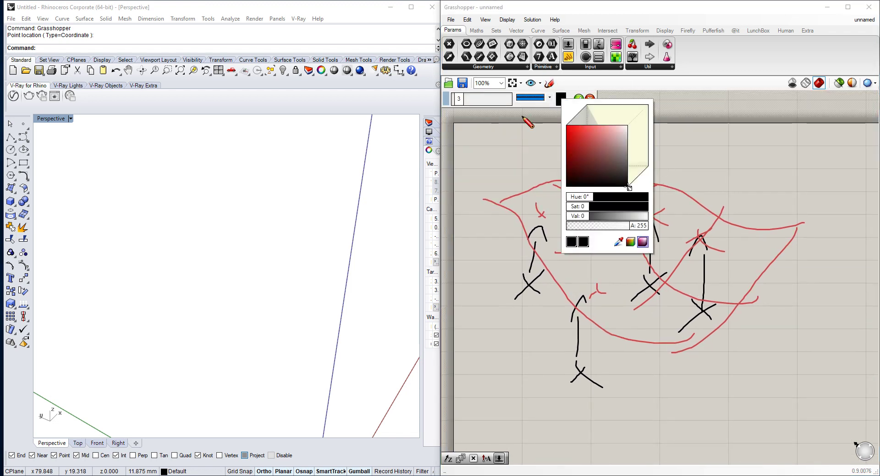
pyautogui.moveTo(629, 188); pyautogui.dragTo(638, 179)
pyautogui.moveTo(590, 119); pyautogui.dragTo(584, 116)
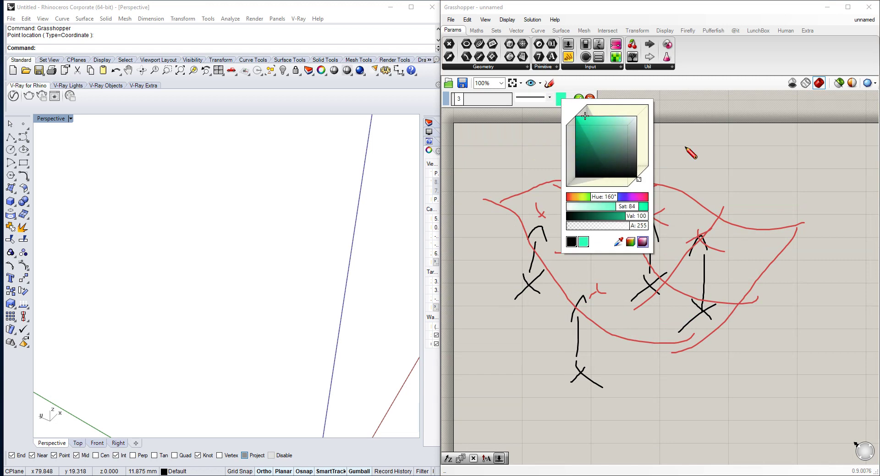
pyautogui.moveTo(751, 121)
pyautogui.mouseDown()
pyautogui.moveTo(773, 139)
pyautogui.moveTo(760, 181)
pyautogui.mouseUp()
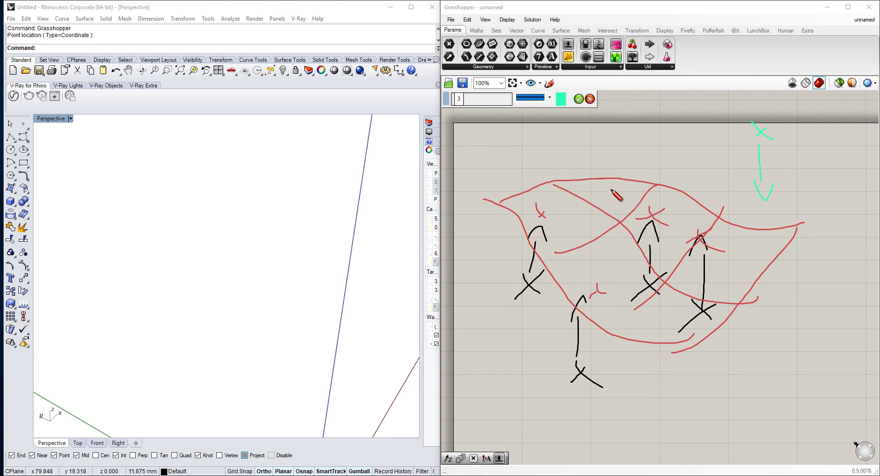
# - Sketch turquoise contour curves across the red surface and accept the sketch
pyautogui.moveTo(614, 187); pyautogui.dragTo(611, 188)
pyautogui.moveTo(555, 186)
pyautogui.mouseDown()
pyautogui.moveTo(662, 217)
pyautogui.moveTo(646, 190)
pyautogui.mouseUp()
pyautogui.moveTo(517, 224)
pyautogui.mouseDown()
pyautogui.moveTo(633, 270)
pyautogui.moveTo(720, 230)
pyautogui.mouseUp()
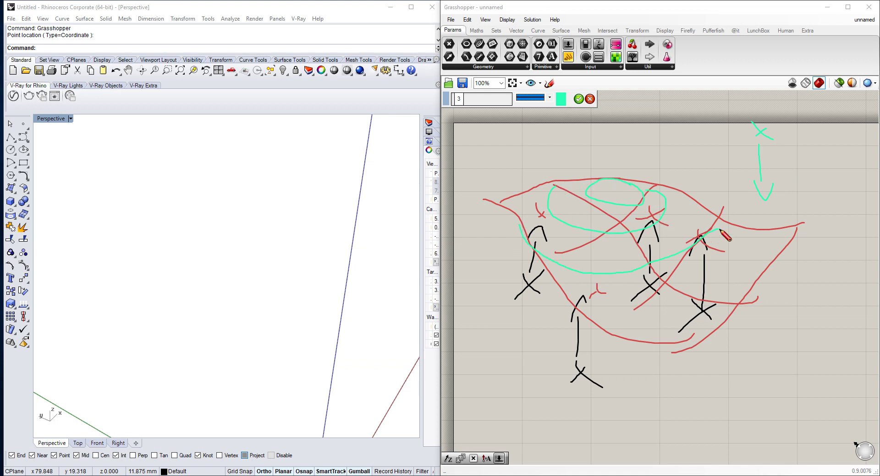
pyautogui.moveTo(631, 317); pyautogui.dragTo(735, 274)
pyautogui.moveTo(698, 320); pyautogui.dragTo(726, 321)
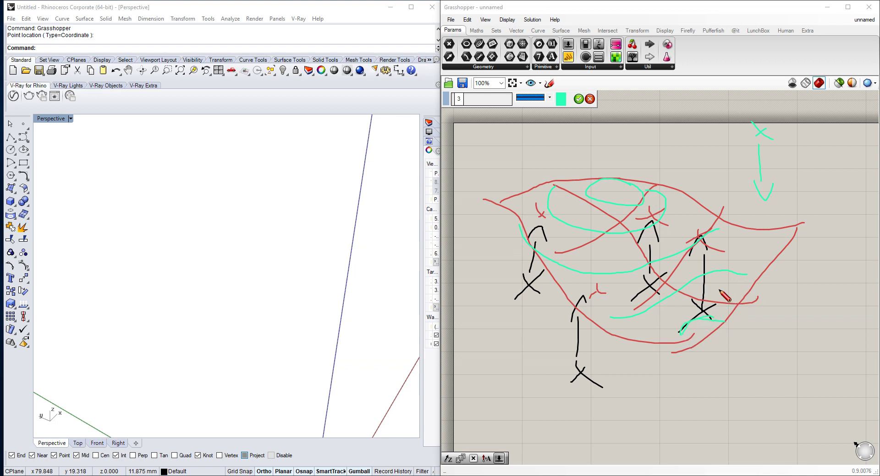
pyautogui.click(579, 99)
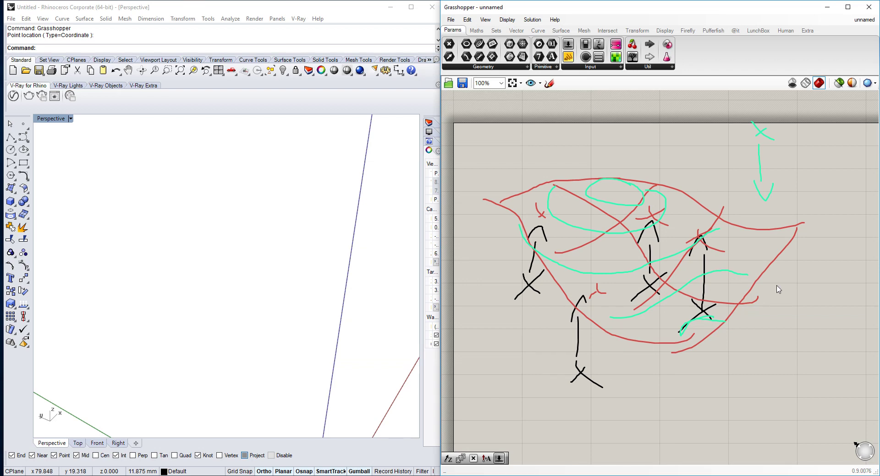
# - Place a Square grid component on an empty canvas area below the sketches
pyautogui.scroll(-2, 726, 293)
pyautogui.moveTo(715, 280); pyautogui.dragTo(654, 200, button='right')
pyautogui.moveTo(700, 243)
pyautogui.mouseDown(button='right')
pyautogui.moveTo(735, 163)
pyautogui.moveTo(660, 216)
pyautogui.moveTo(703, 213)
pyautogui.moveTo(692, 198)
pyautogui.mouseUp(button='right')
pyautogui.scroll(2, 694, 253)
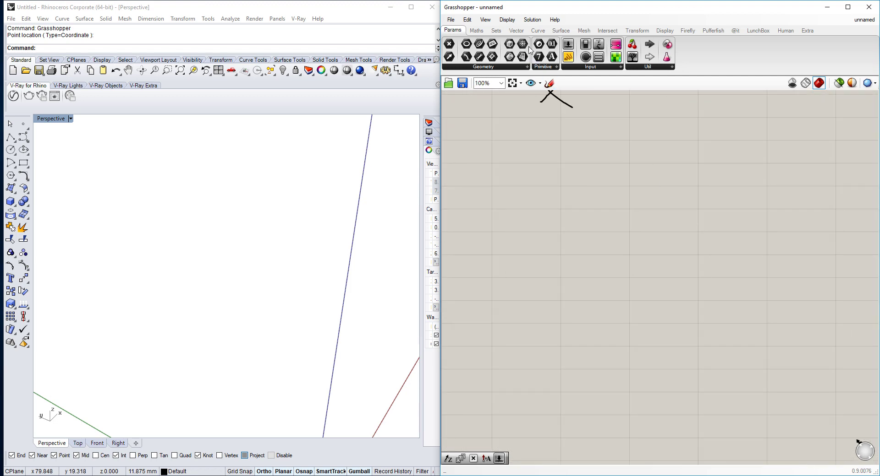
pyautogui.click(507, 21)
pyautogui.click(496, 31)
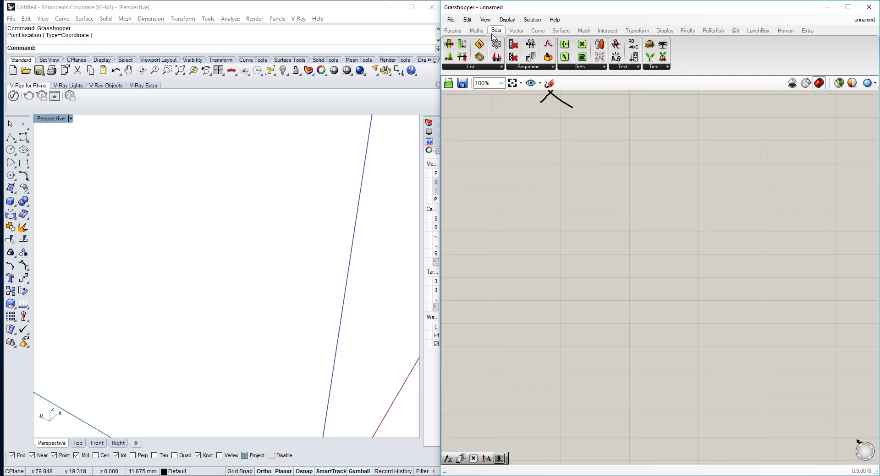
pyautogui.click(517, 30)
pyautogui.click(489, 67)
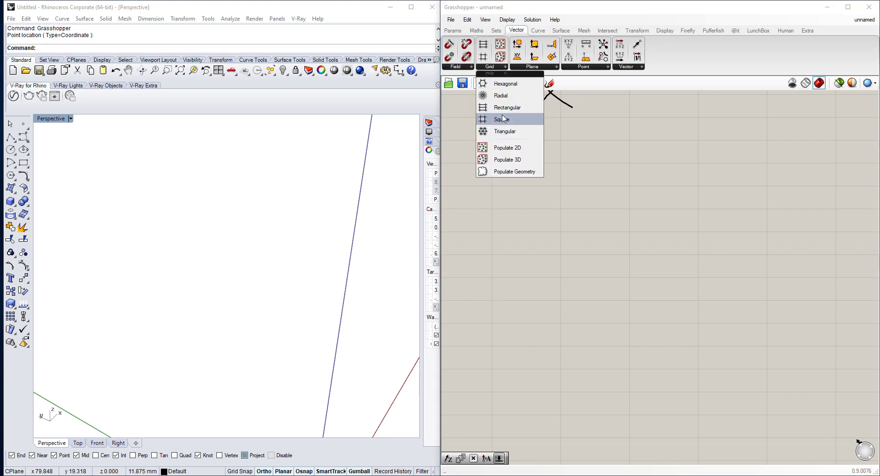
pyautogui.moveTo(503, 119); pyautogui.dragTo(651, 211)
# - Add a number slider with value 11 and connect it to the grid's Extent X and Extent Y inputs
pyautogui.doubleClick(565, 222)
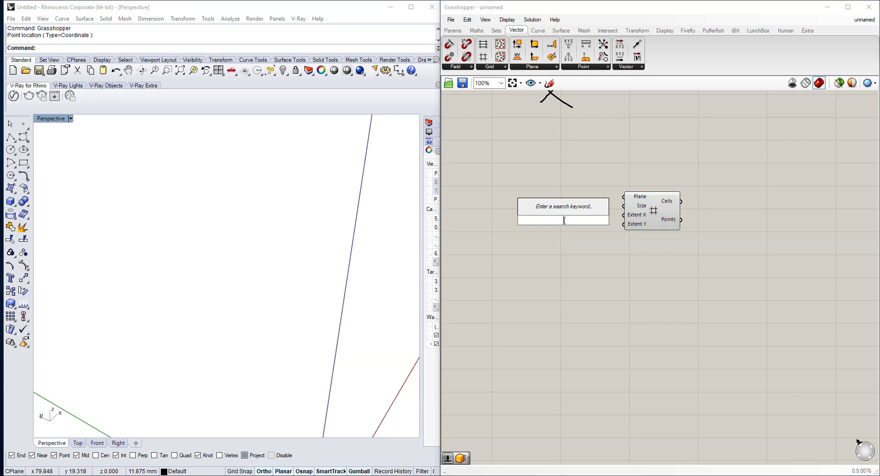
pyautogui.write('11')
pyautogui.press('Return')
pyautogui.scroll(3, 559, 221)
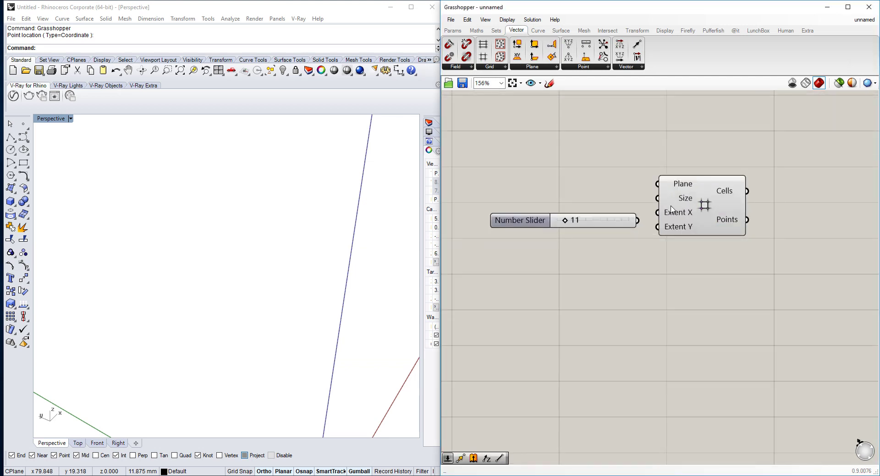
pyautogui.moveTo(642, 224); pyautogui.dragTo(657, 227)
pyautogui.moveTo(600, 225); pyautogui.dragTo(587, 247)
# - Add a second number slider, connect it to the grid's Size input and set it to 8
pyautogui.doubleClick(553, 197)
pyautogui.write('11')
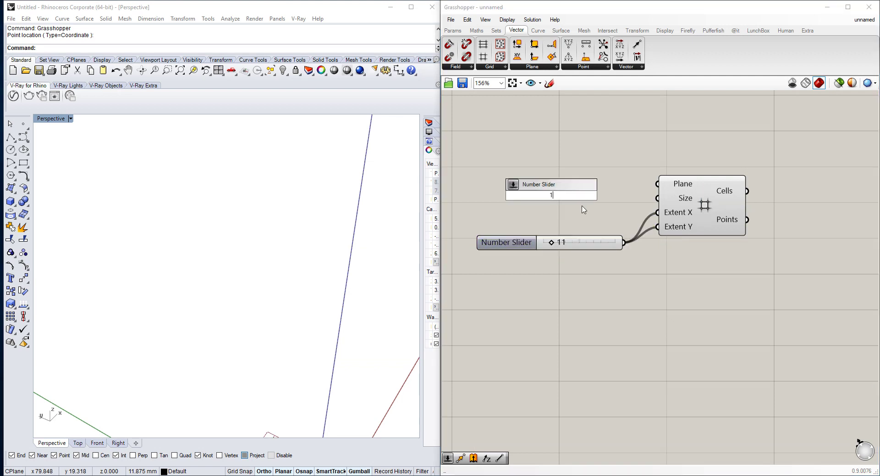
pyautogui.press('Return')
pyautogui.moveTo(624, 196); pyautogui.dragTo(668, 198)
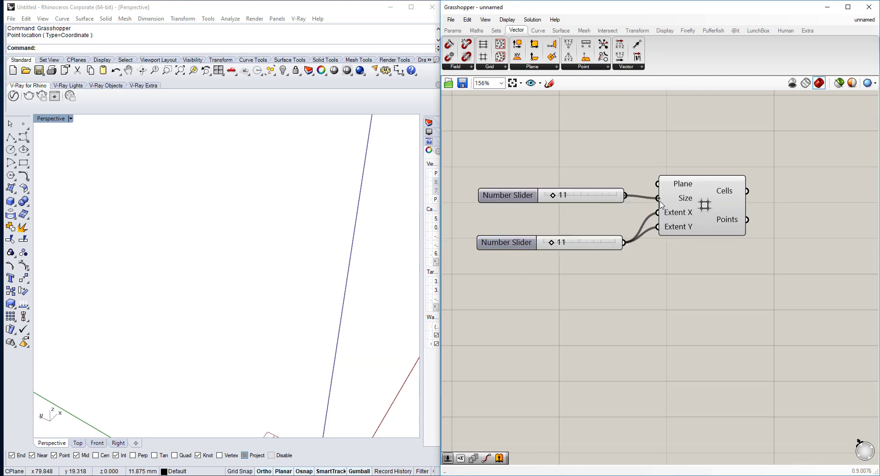
pyautogui.moveTo(552, 198); pyautogui.dragTo(550, 197)
pyautogui.scroll(-5, 306, 248)
pyautogui.moveTo(305, 248); pyautogui.dragTo(266, 252, button='right')
# - Add a Move component beside the grid and connect the grid's Points output to its Geometry input
pyautogui.moveTo(744, 245); pyautogui.dragTo(677, 251, button='right')
pyautogui.doubleClick(735, 279)
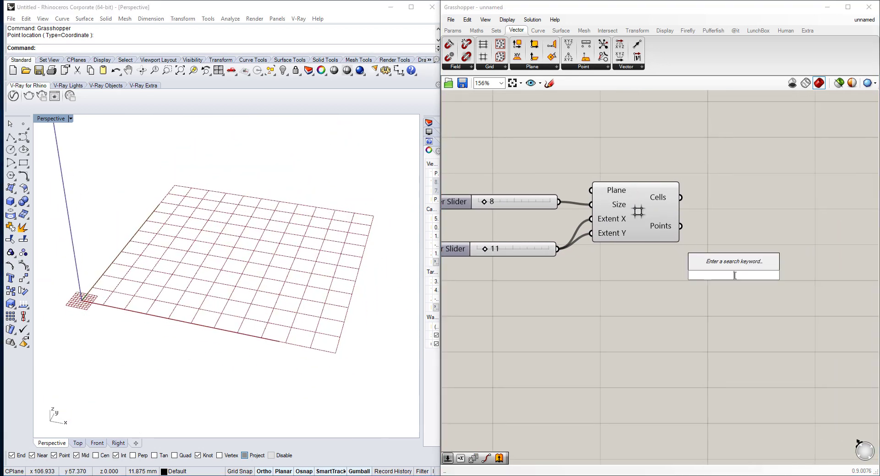
pyautogui.write('move')
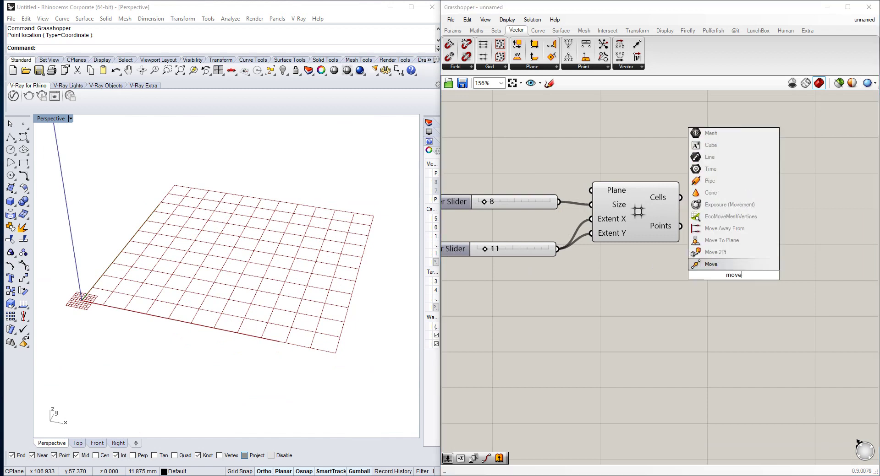
pyautogui.click(726, 270)
pyautogui.moveTo(695, 249); pyautogui.dragTo(740, 251)
pyautogui.moveTo(662, 216); pyautogui.dragTo(763, 256)
# - Add a Unit Z vector component below the Move component and space the components apart
pyautogui.click(635, 289)
pyautogui.doubleClick(641, 284)
pyautogui.write('z')
pyautogui.click(639, 275)
pyautogui.moveTo(679, 288); pyautogui.dragTo(826, 332)
pyautogui.moveTo(748, 315); pyautogui.dragTo(637, 280, button='right')
pyautogui.moveTo(667, 224); pyautogui.dragTo(774, 204)
# - Add a Series component below the grid component
pyautogui.doubleClick(504, 330)
pyautogui.write('series')
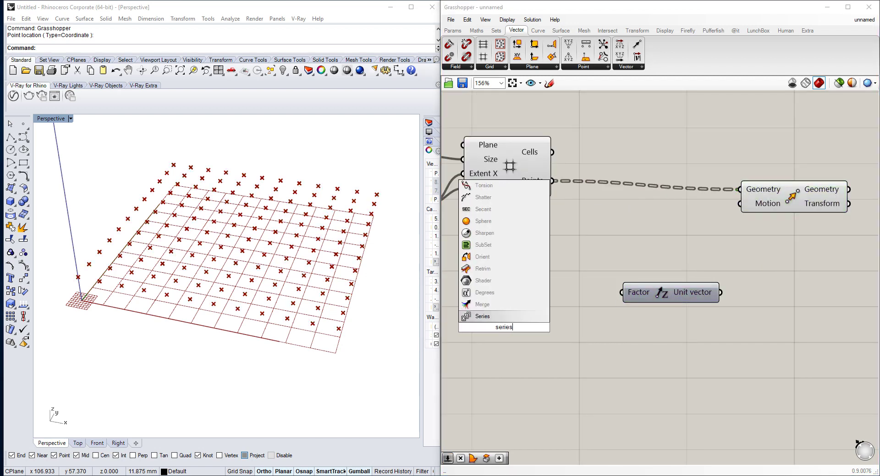
pyautogui.press('Return')
pyautogui.moveTo(509, 331); pyautogui.dragTo(548, 335)
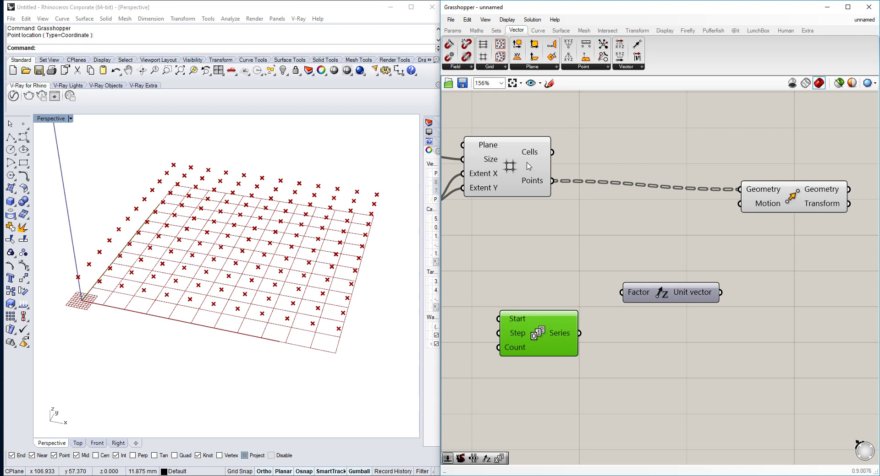
# - Add a List Length component, feed it the grid's Points and connect its Length output to the Series component's Count input
pyautogui.doubleClick(556, 232)
pyautogui.write('list le')
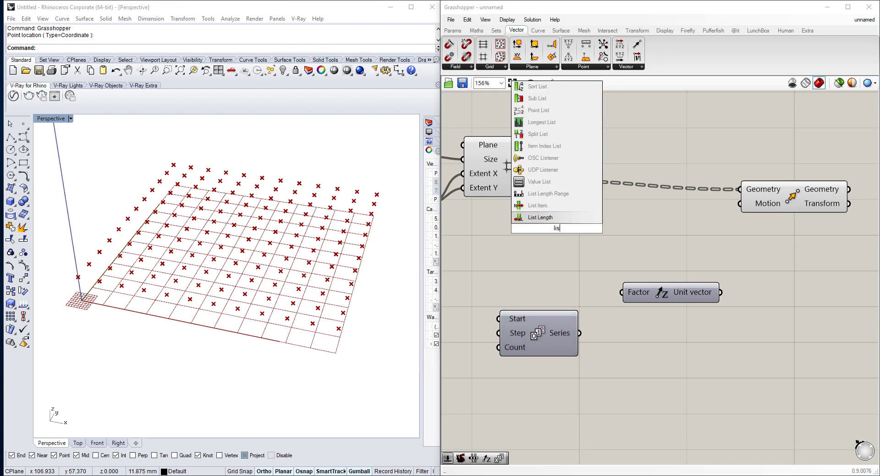
pyautogui.press('Return')
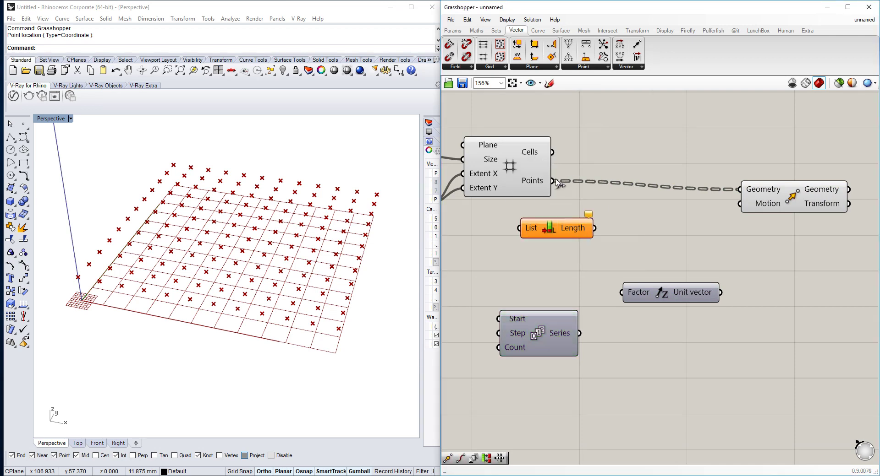
pyautogui.moveTo(555, 182); pyautogui.dragTo(519, 228)
pyautogui.moveTo(594, 228); pyautogui.dragTo(573, 343)
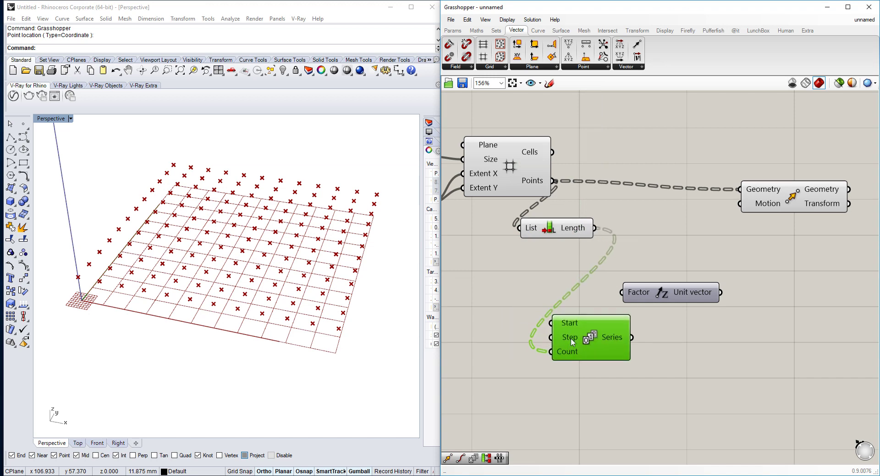
pyautogui.moveTo(670, 301); pyautogui.dragTo(717, 255)
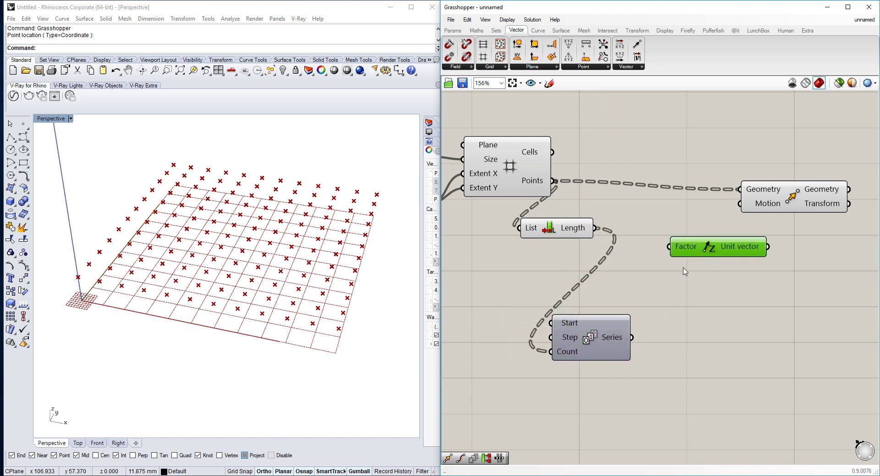
# - Add a Range component, feed the List Length output into its Steps input, and connect its Range output to the Unit Z Factor input
pyautogui.moveTo(554, 299); pyautogui.dragTo(593, 279, button='right')
pyautogui.doubleClick(506, 289)
pyautogui.write('range')
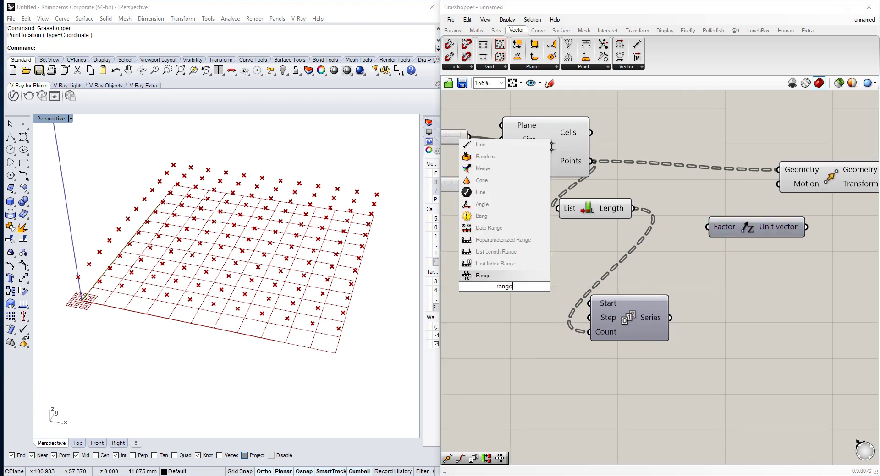
pyautogui.click(497, 279)
pyautogui.moveTo(501, 287); pyautogui.dragTo(568, 260)
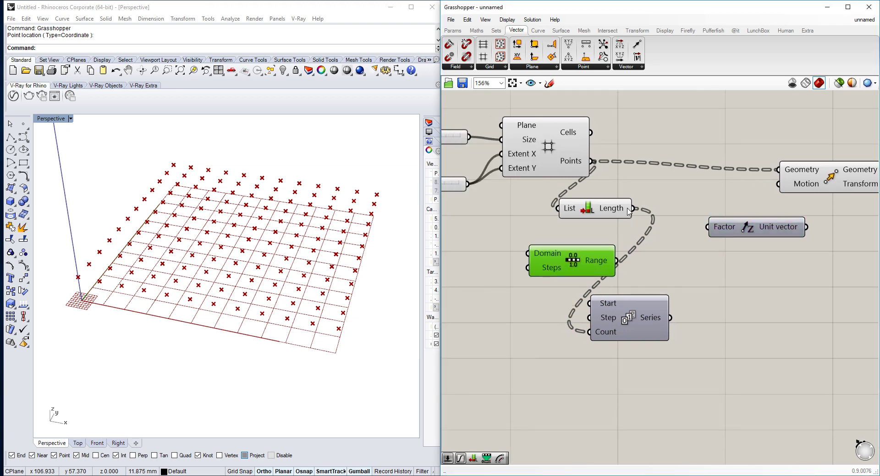
pyautogui.moveTo(633, 208); pyautogui.dragTo(525, 269)
pyautogui.moveTo(616, 261); pyautogui.dragTo(707, 226)
# - Connect the Unit Z component's Unit vector output to the Move component's Motion input
pyautogui.moveTo(814, 220); pyautogui.dragTo(653, 264, button='right')
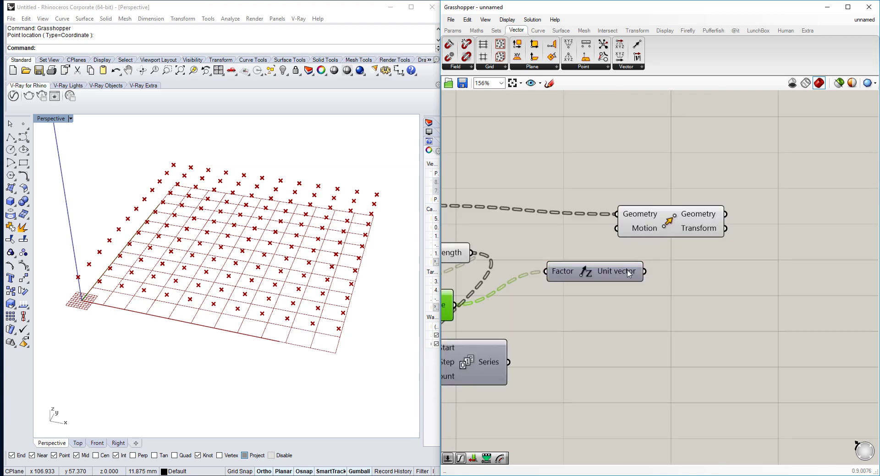
pyautogui.moveTo(634, 255); pyautogui.dragTo(628, 234)
pyautogui.moveTo(626, 242); pyautogui.dragTo(659, 227, button='right')
pyautogui.moveTo(527, 255); pyautogui.dragTo(647, 214, button='right')
# - Examine the Range output and the finished terrain definition in the other open document, checking how its Range, Unit Z and Jitter components are wired
pyautogui.moveTo(596, 251)
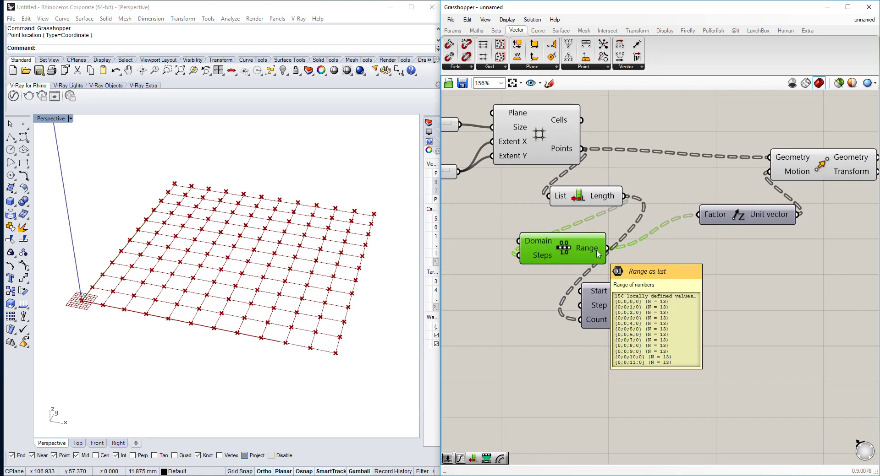
pyautogui.click(864, 20)
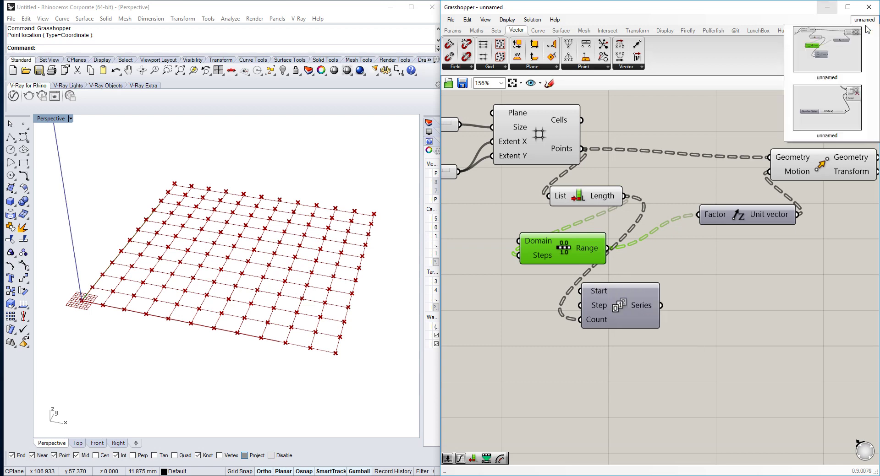
pyautogui.click(825, 64)
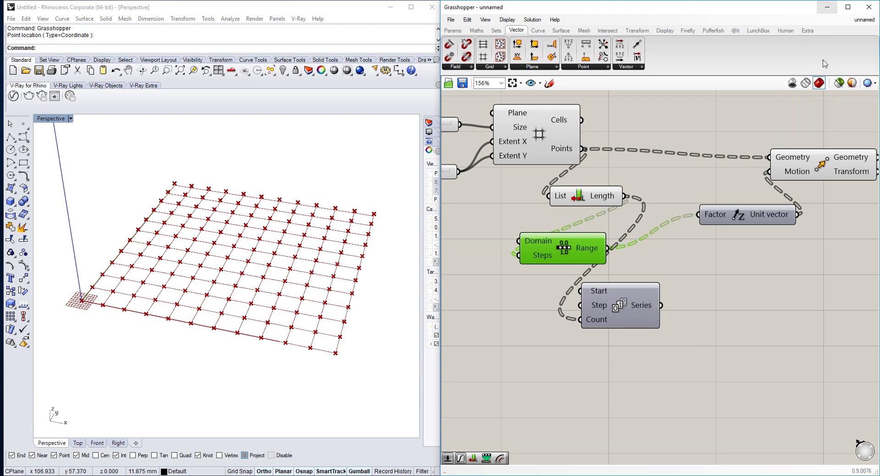
pyautogui.click(864, 20)
pyautogui.click(839, 117)
pyautogui.scroll(-4, 661, 169)
pyautogui.moveTo(660, 169); pyautogui.dragTo(672, 257, button='right')
pyautogui.scroll(3, 651, 302)
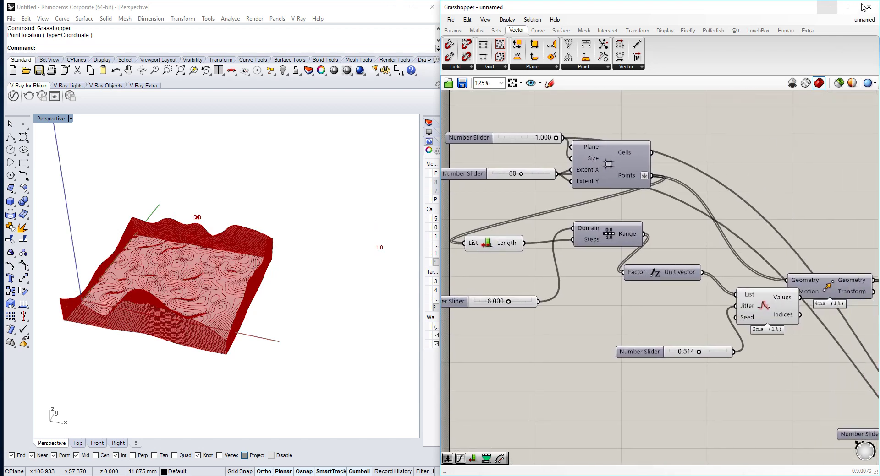
pyautogui.click(864, 19)
pyautogui.moveTo(864, 19)
pyautogui.click(827, 108)
# - Add a number slider starting at 11, connect it to the Range component's Domain input, and set the slider to 15
pyautogui.moveTo(650, 245)
pyautogui.mouseDown(button='right')
pyautogui.moveTo(703, 228)
pyautogui.moveTo(656, 243)
pyautogui.mouseUp(button='right')
pyautogui.moveTo(712, 224); pyautogui.dragTo(694, 233, button='right')
pyautogui.doubleClick(536, 326)
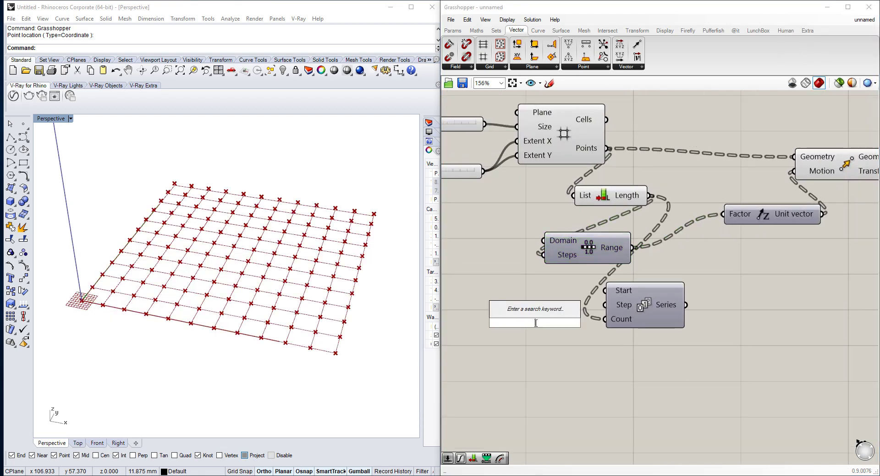
pyautogui.write('11')
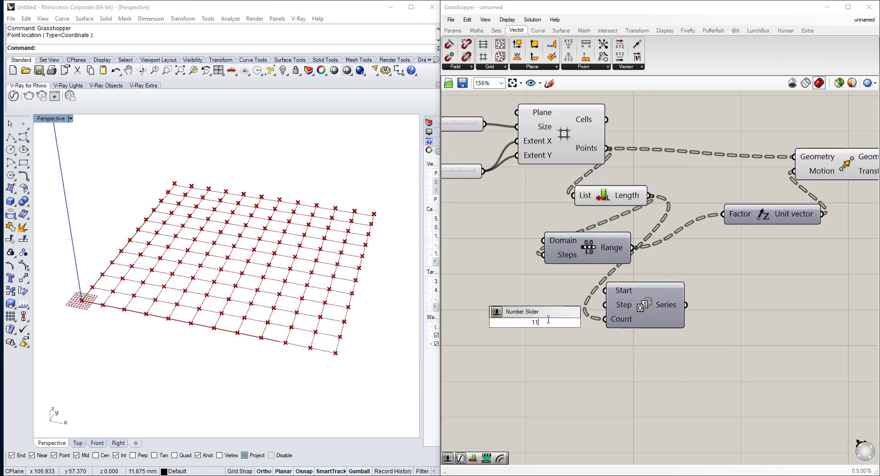
pyautogui.press('Return')
pyautogui.moveTo(609, 323); pyautogui.dragTo(543, 255)
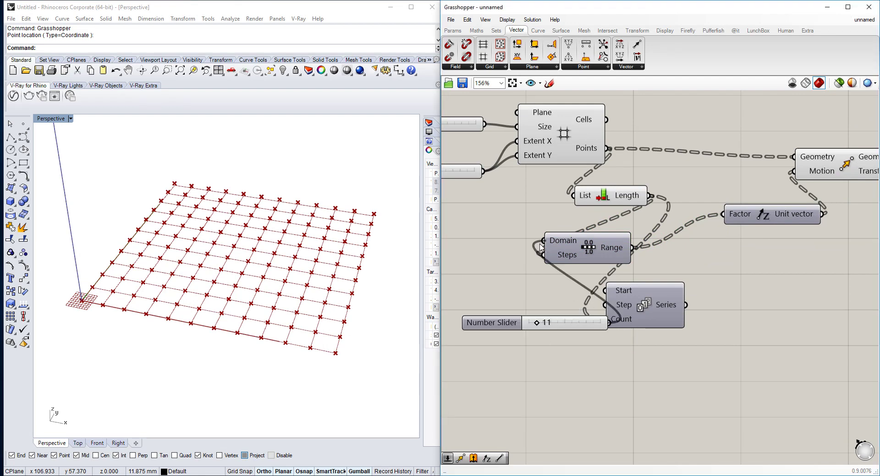
pyautogui.moveTo(537, 323); pyautogui.dragTo(542, 326)
# - Shift the Series and Range components away from the number slider to clear space between them
pyautogui.moveTo(206, 245); pyautogui.dragTo(275, 243, button='right')
pyautogui.moveTo(652, 292); pyautogui.dragTo(731, 291)
pyautogui.moveTo(552, 240); pyautogui.dragTo(631, 258)
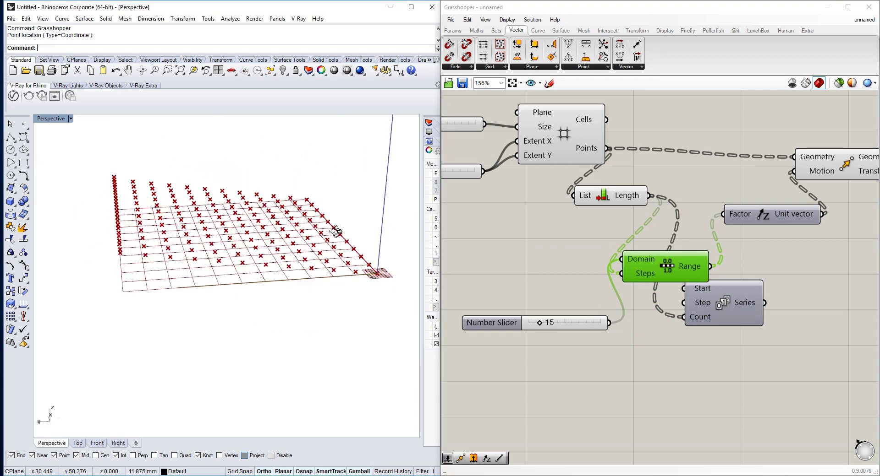
# - Flatten the square grid's Points output and set the Domain slider to 12
pyautogui.rightClick(598, 150)
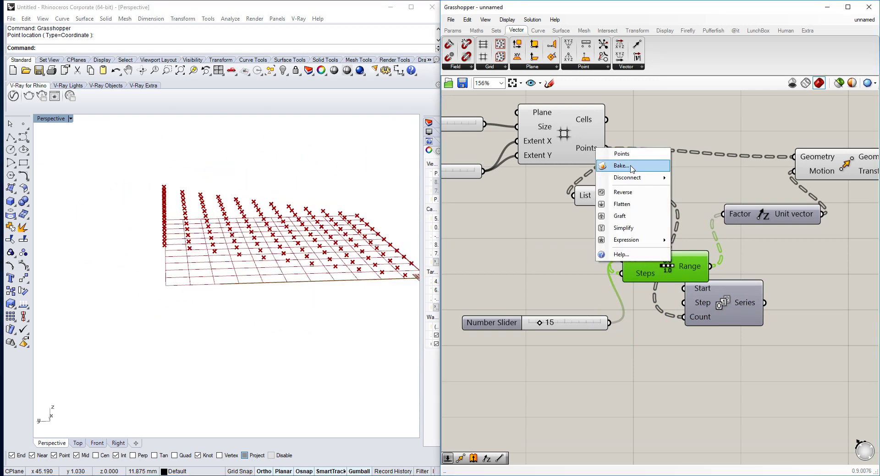
pyautogui.click(607, 204)
pyautogui.moveTo(275, 229); pyautogui.dragTo(280, 270, button='right')
pyautogui.moveTo(539, 324)
pyautogui.mouseDown()
pyautogui.moveTo(553, 323)
pyautogui.moveTo(537, 323)
pyautogui.mouseUp()
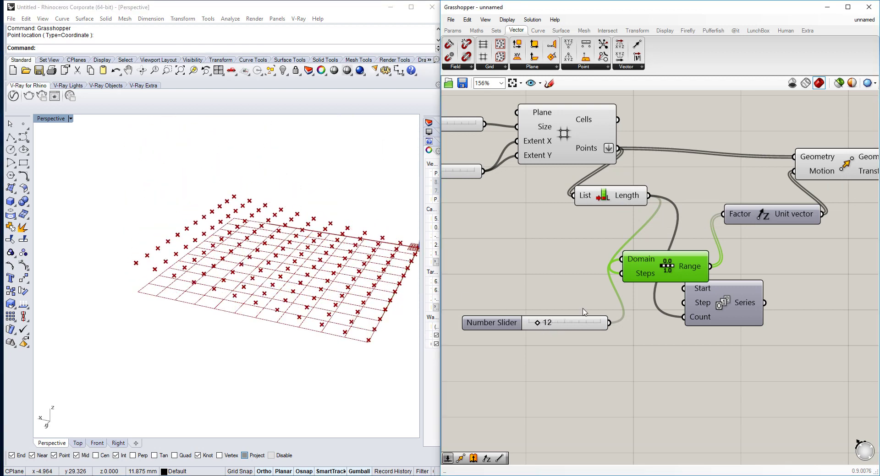
# - Add a Jitter component below the Move component and connect the Unit vector output to its List input
pyautogui.moveTo(834, 278); pyautogui.dragTo(761, 283, button='right')
pyautogui.doubleClick(768, 278)
pyautogui.write('jitter')
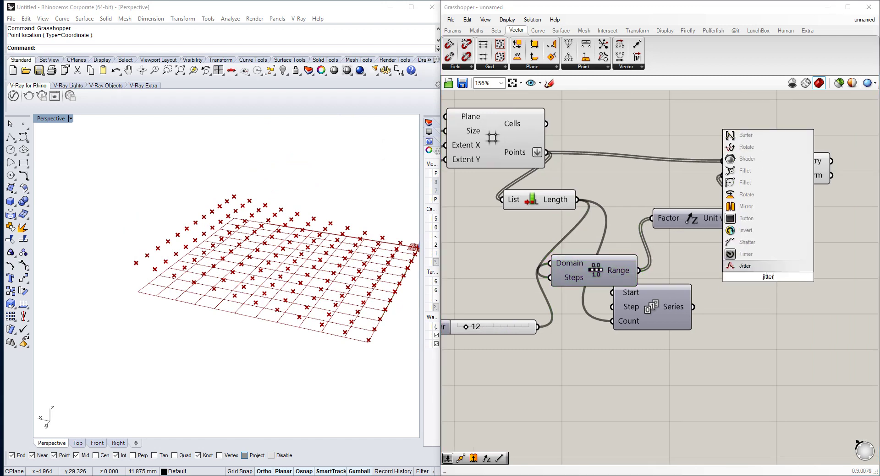
pyautogui.press('Return')
pyautogui.moveTo(728, 217); pyautogui.dragTo(718, 263)
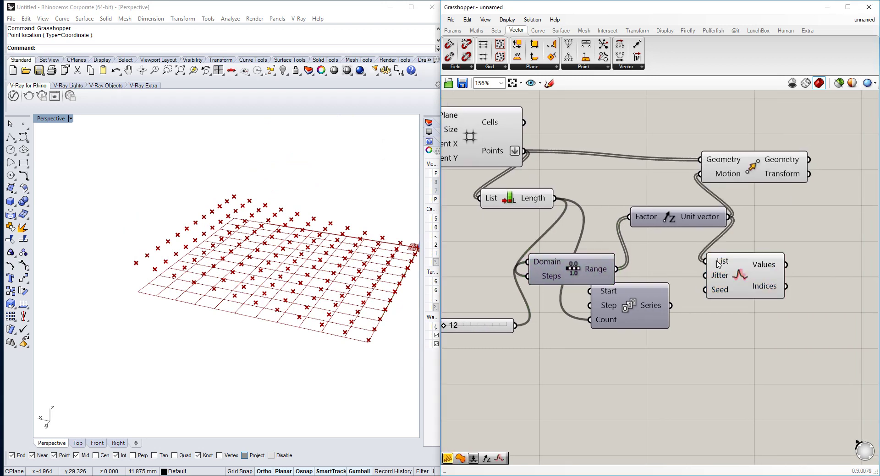
# - Delete the unused Series component and move the Jitter component slightly away from the Unit Z component
pyautogui.moveTo(750, 316); pyautogui.dragTo(756, 279, button='right')
pyautogui.moveTo(634, 270); pyautogui.dragTo(637, 316)
pyautogui.press('Delete')
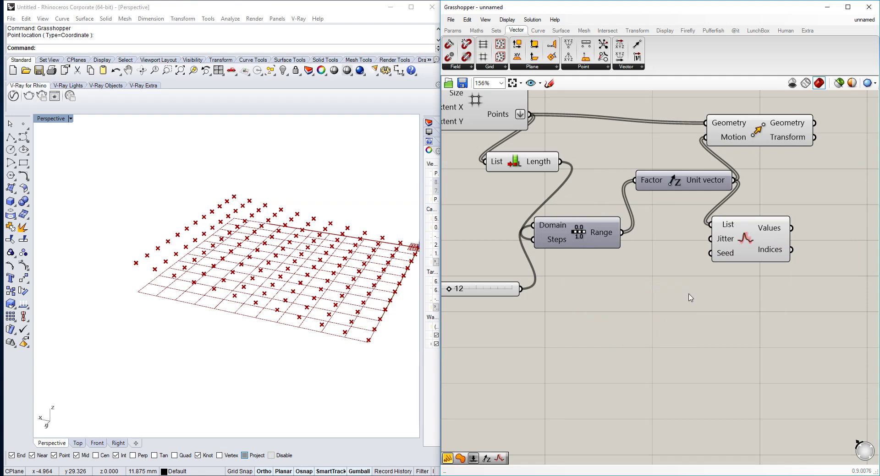
pyautogui.click(766, 257)
# - Add a number slider from 0 to 1 with three-digit decimal accuracy, set to 1.000, and connect it to the Jitter input
pyautogui.doubleClick(643, 314)
pyautogui.write('1')
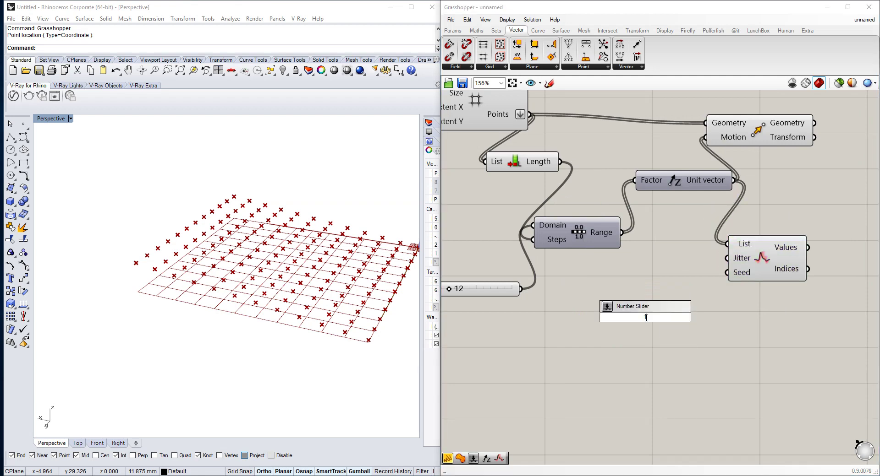
pyautogui.press('Return')
pyautogui.doubleClick(644, 314)
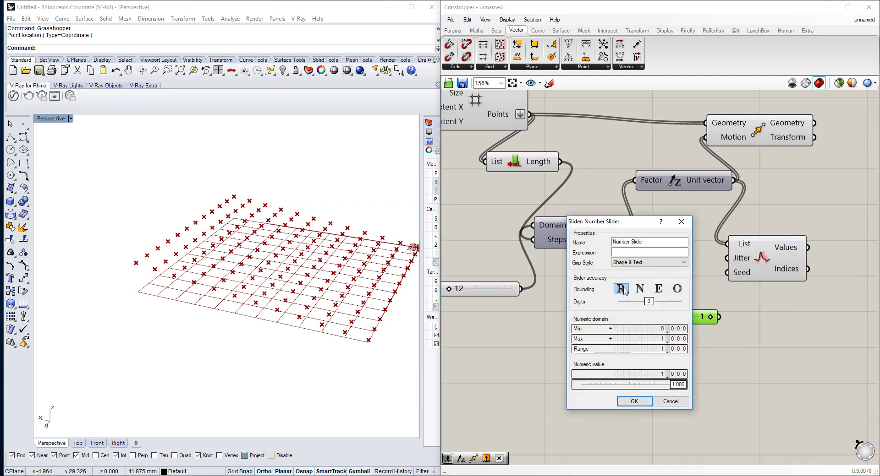
pyautogui.click(640, 402)
pyautogui.moveTo(720, 317); pyautogui.dragTo(727, 259)
# - Replace the Move component's Motion source with the Jitter component's Values output and move the Move component farther along the canvas
pyautogui.moveTo(808, 249); pyautogui.dragTo(715, 139)
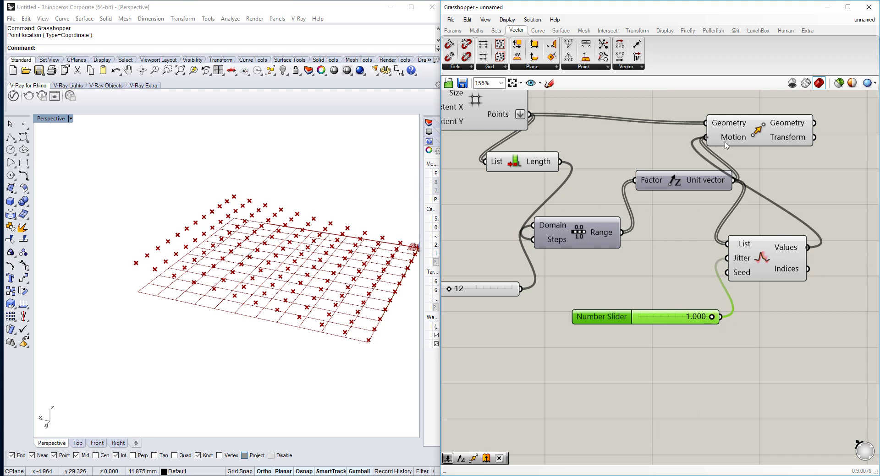
pyautogui.moveTo(761, 142); pyautogui.dragTo(708, 161, button='right')
pyautogui.moveTo(709, 161); pyautogui.dragTo(798, 163)
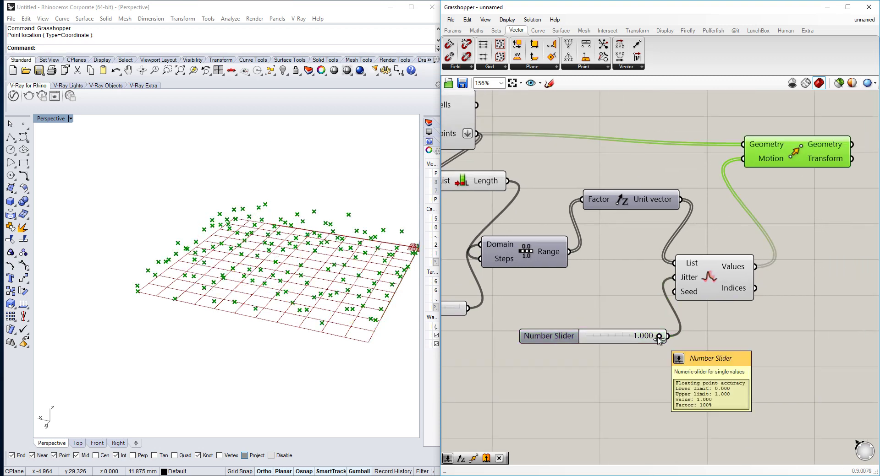
# - Test the jitter amount by lowering its slider to 0.000 and returning it to 1.000
pyautogui.moveTo(658, 337); pyautogui.dragTo(581, 341)
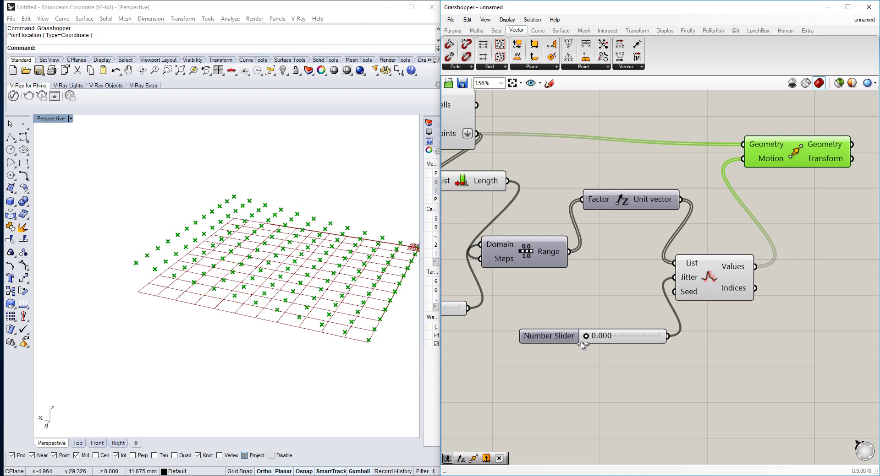
pyautogui.moveTo(580, 342); pyautogui.dragTo(664, 343)
pyautogui.moveTo(760, 243); pyautogui.dragTo(593, 260, button='right')
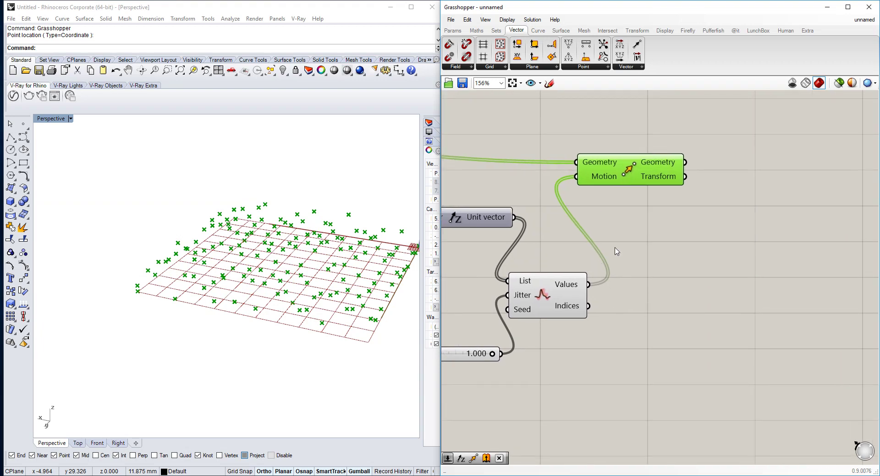
pyautogui.moveTo(636, 182); pyautogui.dragTo(577, 218, button='right')
pyautogui.doubleClick(725, 216)
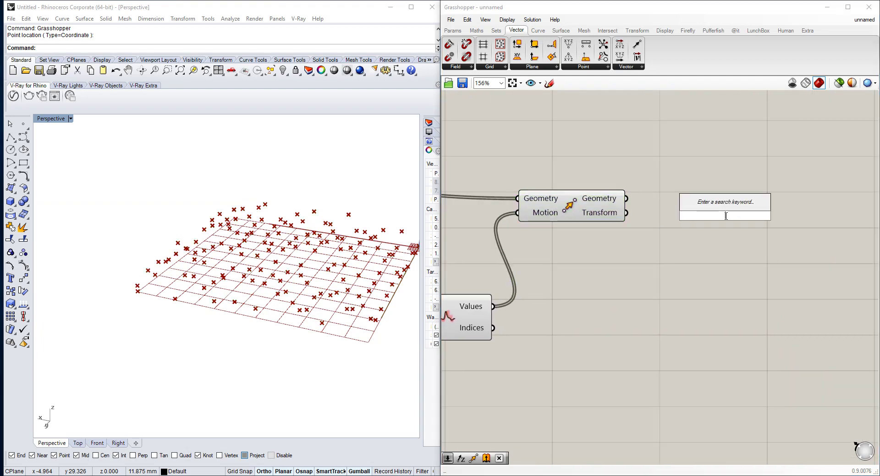
pyautogui.write('patch')
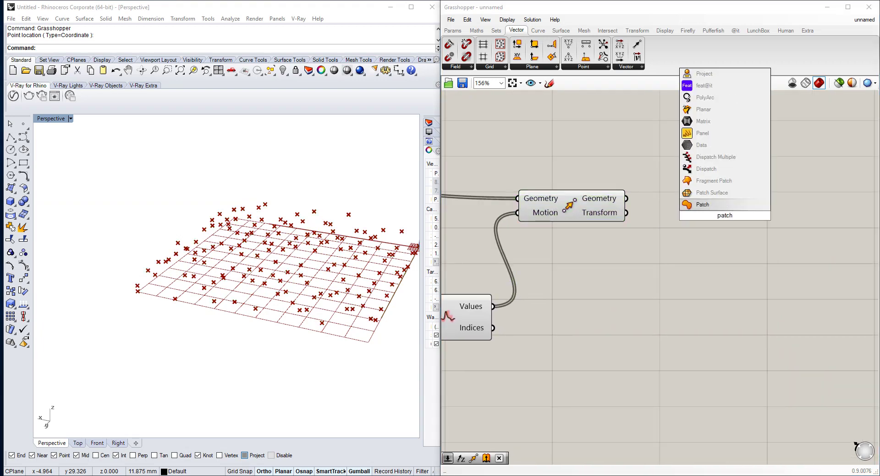
pyautogui.click(562, 32)
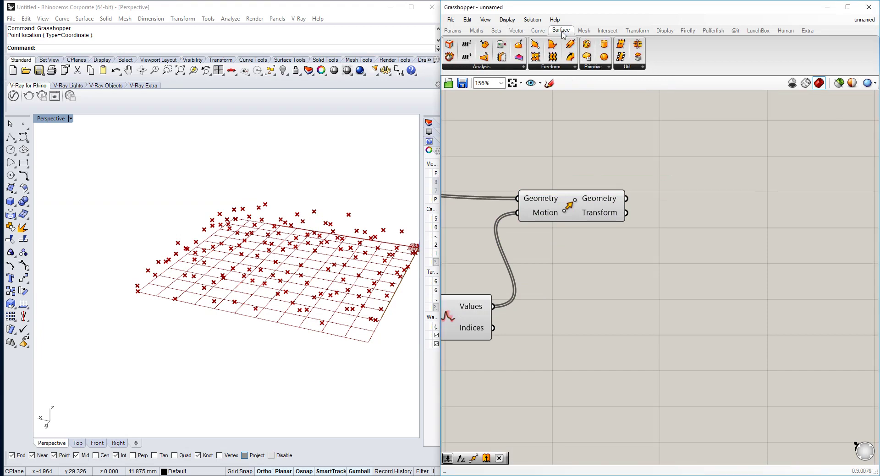
# - Add a Patch component beside the Move component and connect the moved Geometry output to its Points input
pyautogui.doubleClick(754, 205)
pyautogui.write('patch')
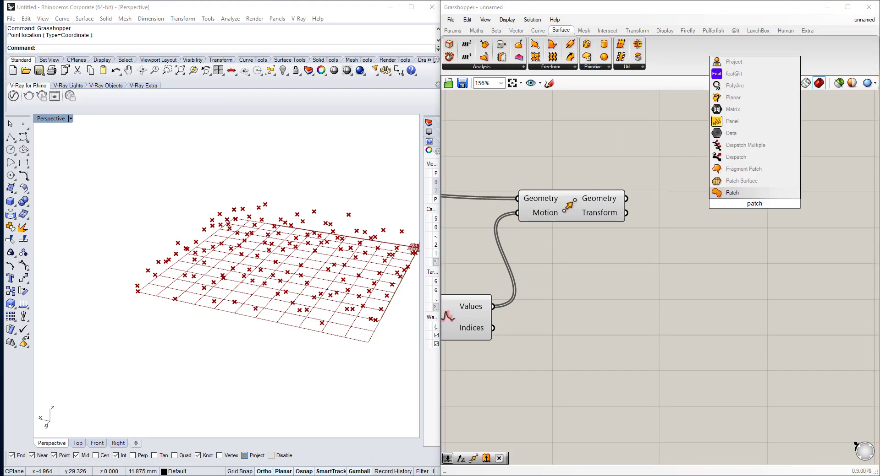
pyautogui.click(744, 194)
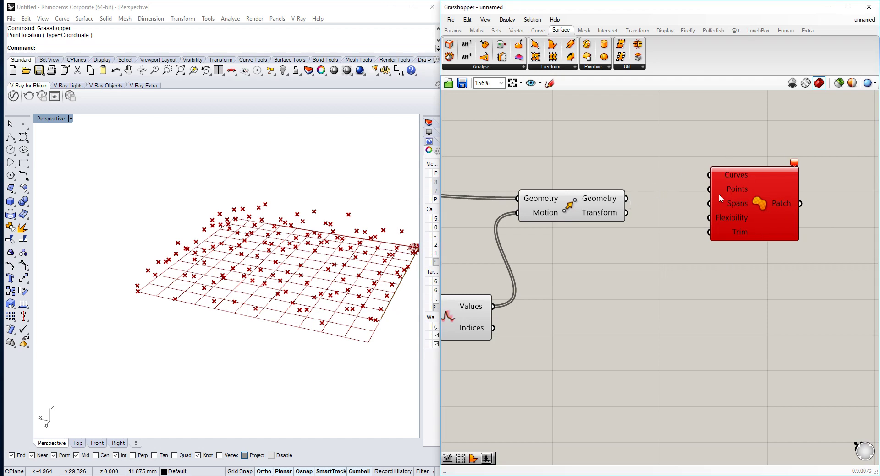
pyautogui.moveTo(709, 189); pyautogui.dragTo(625, 199)
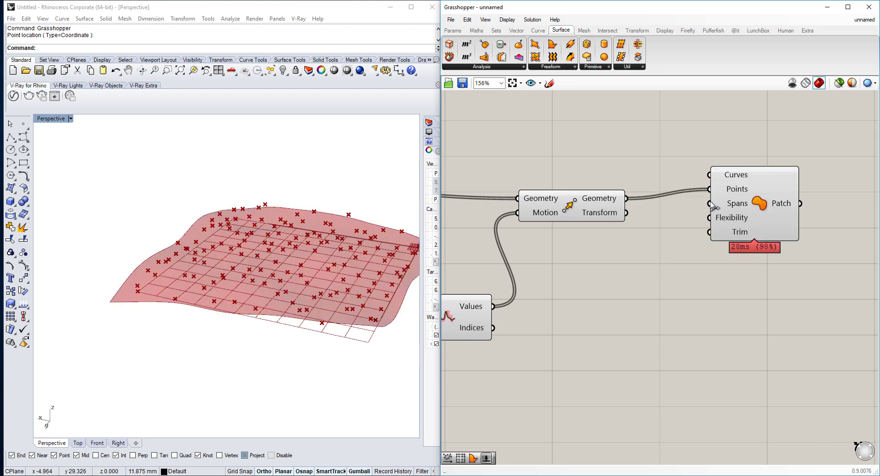
# - Add a number slider starting at 11, connect it to the Patch component's Flexibility input, and set it to 84
pyautogui.click(730, 203)
pyautogui.scroll(4, 722, 229)
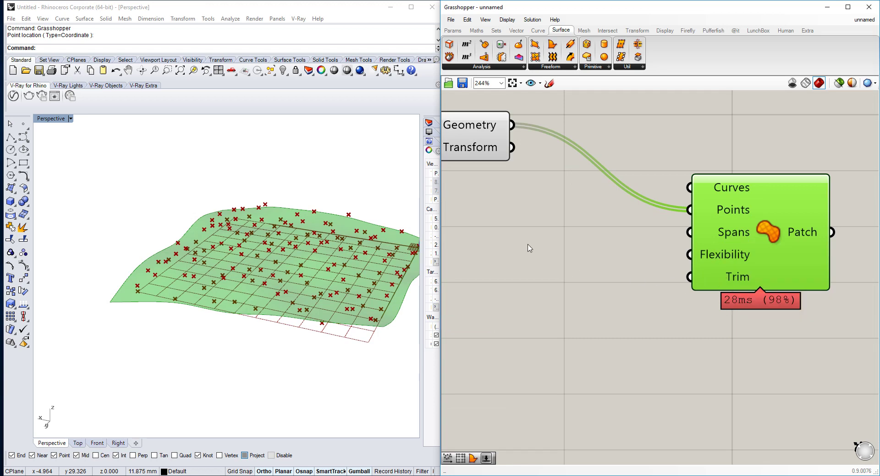
pyautogui.doubleClick(566, 257)
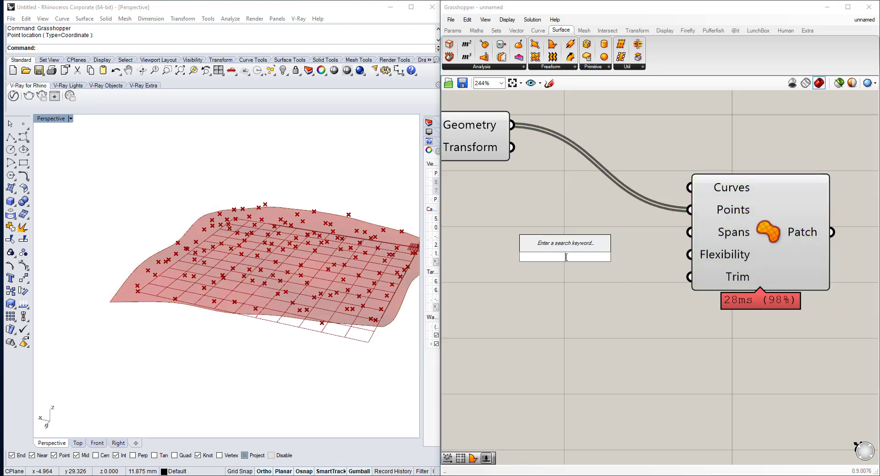
pyautogui.write('11')
pyautogui.press('Return')
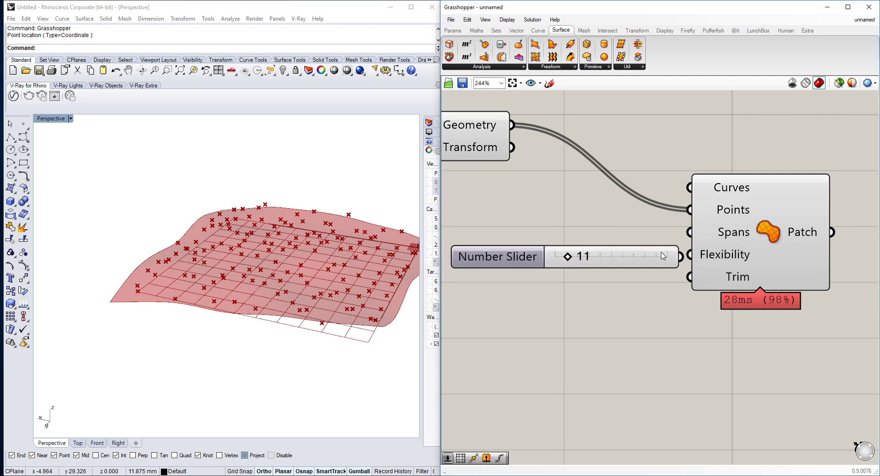
pyautogui.moveTo(692, 259); pyautogui.dragTo(714, 254)
pyautogui.moveTo(568, 258); pyautogui.dragTo(656, 264)
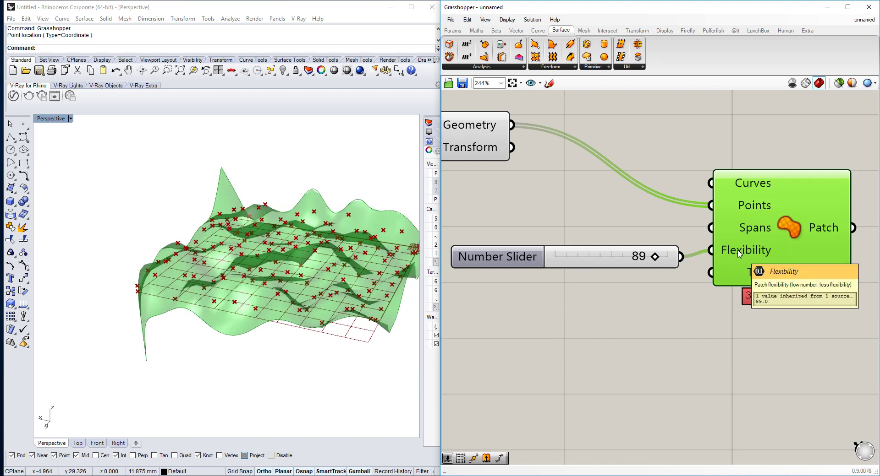
pyautogui.moveTo(652, 260); pyautogui.dragTo(648, 261)
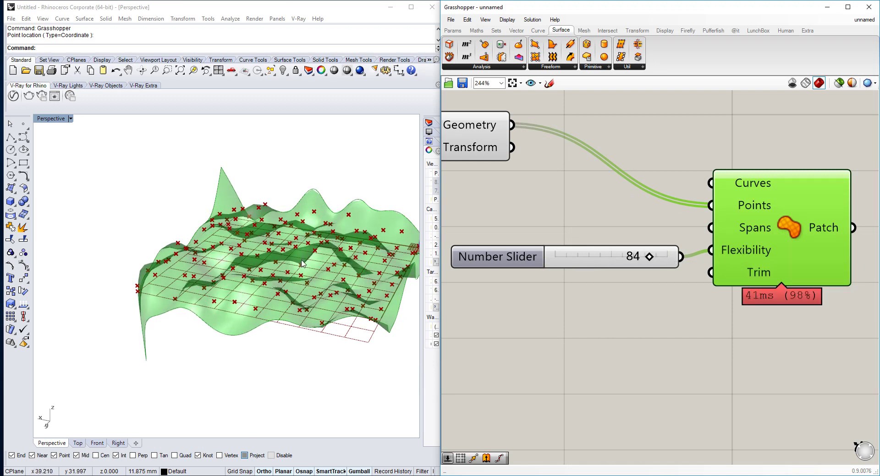
# - Inspect the patched terrain surface up close and set the Flexibility slider to 65
pyautogui.scroll(5, 310, 238)
pyautogui.moveTo(331, 188); pyautogui.dragTo(321, 161, button='right')
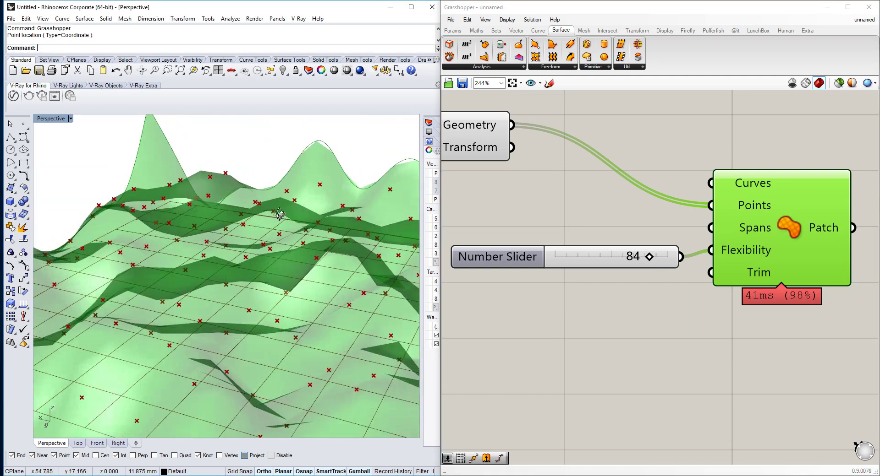
pyautogui.scroll(-5, 293, 229)
pyautogui.moveTo(293, 229); pyautogui.dragTo(293, 247, button='right')
pyautogui.scroll(5, 293, 248)
pyautogui.moveTo(648, 260); pyautogui.dragTo(628, 261)
pyautogui.scroll(-3, 661, 244)
pyautogui.moveTo(661, 245); pyautogui.dragTo(608, 256, button='right')
pyautogui.moveTo(182, 255); pyautogui.dragTo(232, 271, button='right')
pyautogui.scroll(-6, 220, 275)
pyautogui.click(704, 257)
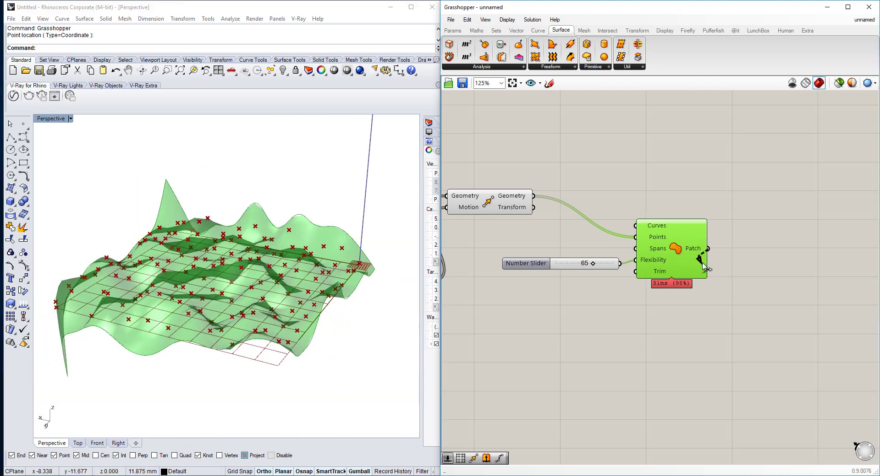
# - Add a Brep/Mesh Contour component beside the Patch component and connect the Patch output to its Shape input
pyautogui.moveTo(688, 252); pyautogui.dragTo(720, 259)
pyautogui.moveTo(723, 259); pyautogui.dragTo(673, 251, button='right')
pyautogui.doubleClick(756, 235)
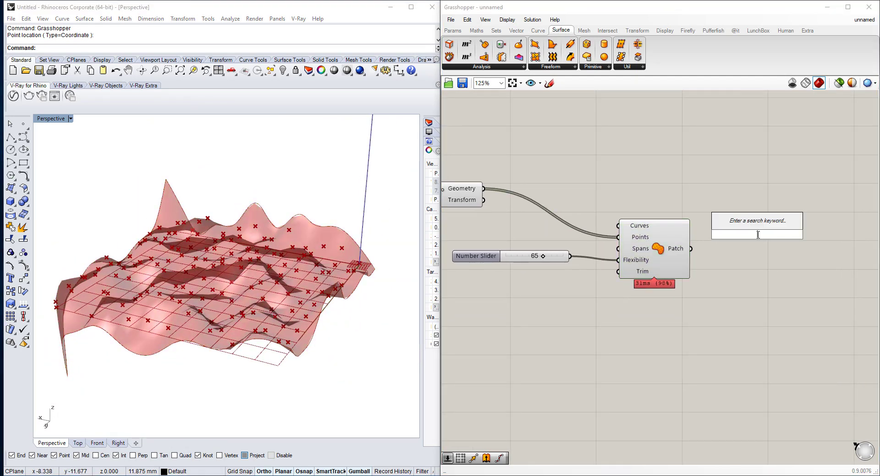
pyautogui.write('contour')
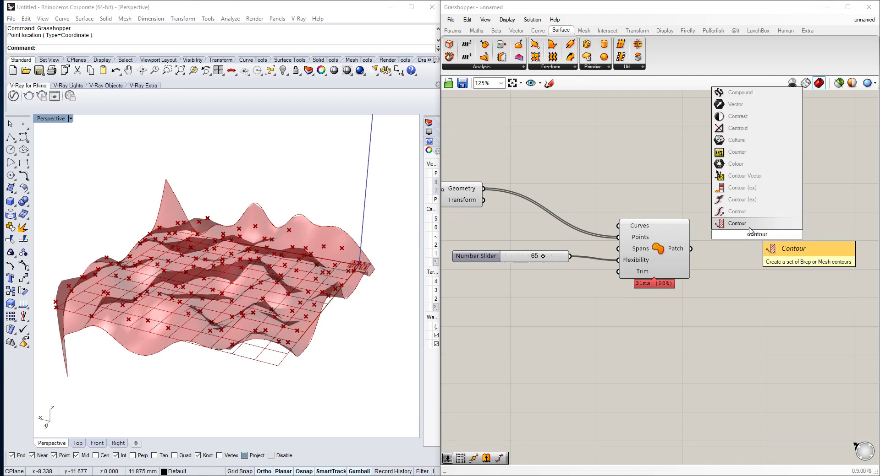
pyautogui.click(749, 227)
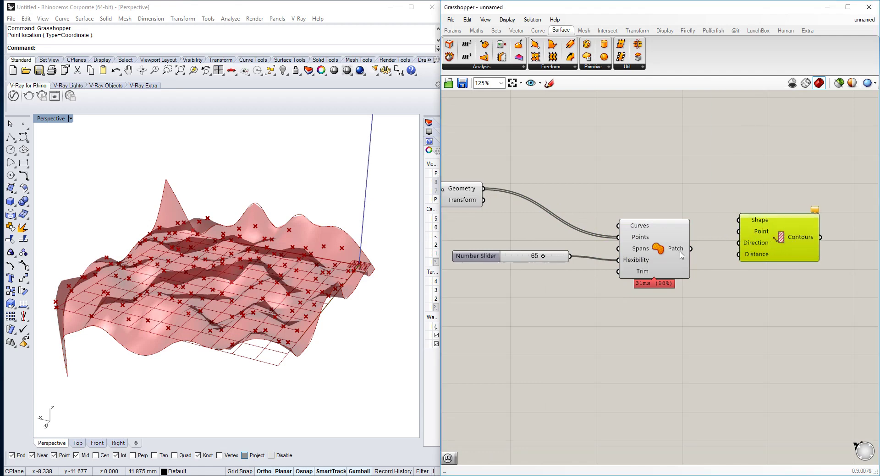
pyautogui.moveTo(778, 239); pyautogui.dragTo(800, 222)
pyautogui.moveTo(690, 249); pyautogui.dragTo(755, 205)
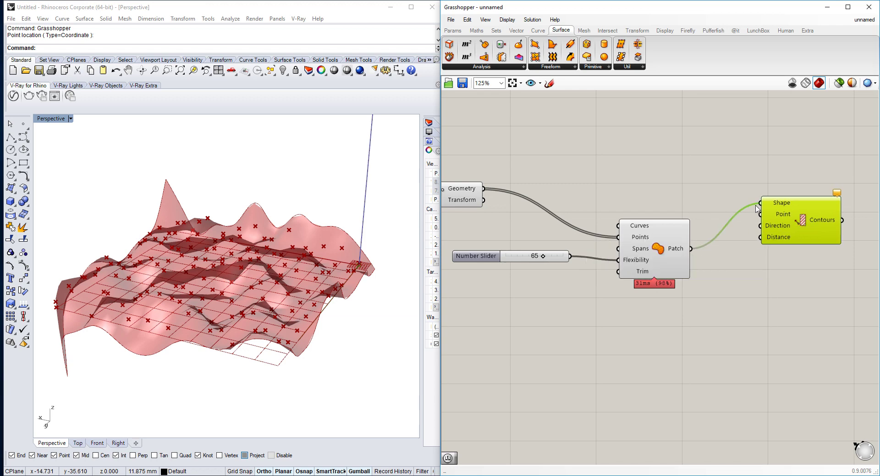
pyautogui.moveTo(800, 222); pyautogui.dragTo(813, 231)
pyautogui.moveTo(813, 232); pyautogui.dragTo(791, 243, button='right')
pyautogui.moveTo(791, 243); pyautogui.dragTo(802, 255)
# - Add a Point parameter above the Patch component and set it to one point picked in the Rhino Perspective view
pyautogui.doubleClick(681, 196)
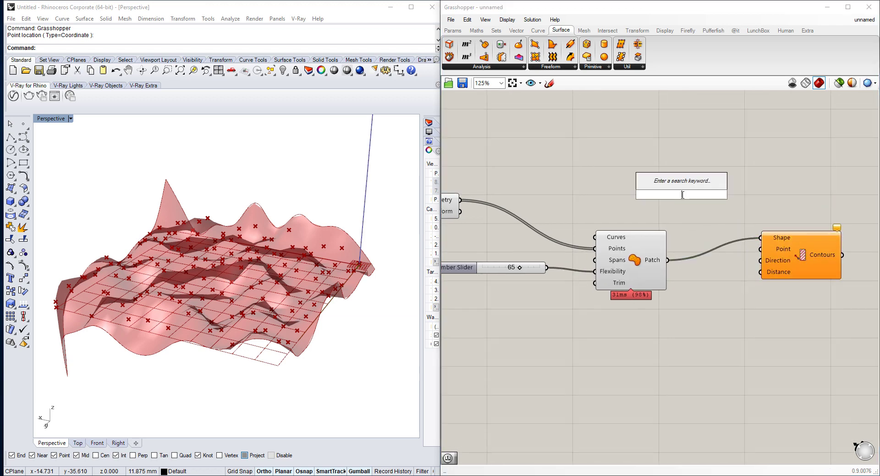
pyautogui.write('point')
pyautogui.press('Return')
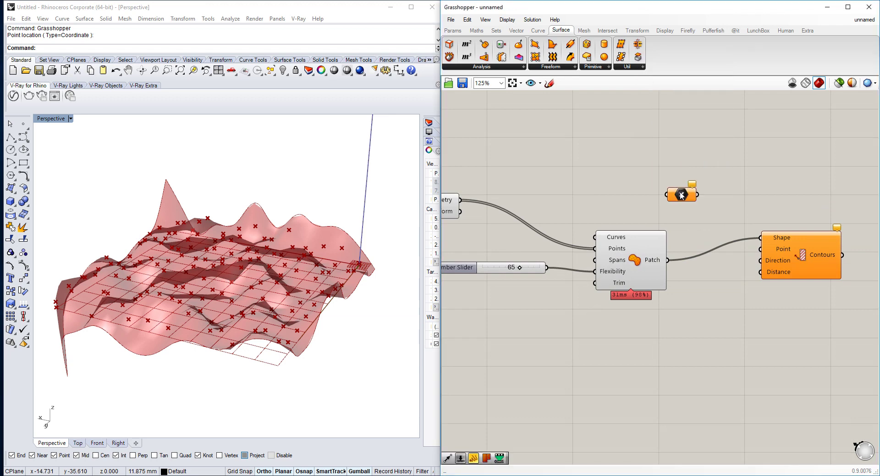
pyautogui.rightClick(680, 195)
pyautogui.click(775, 349)
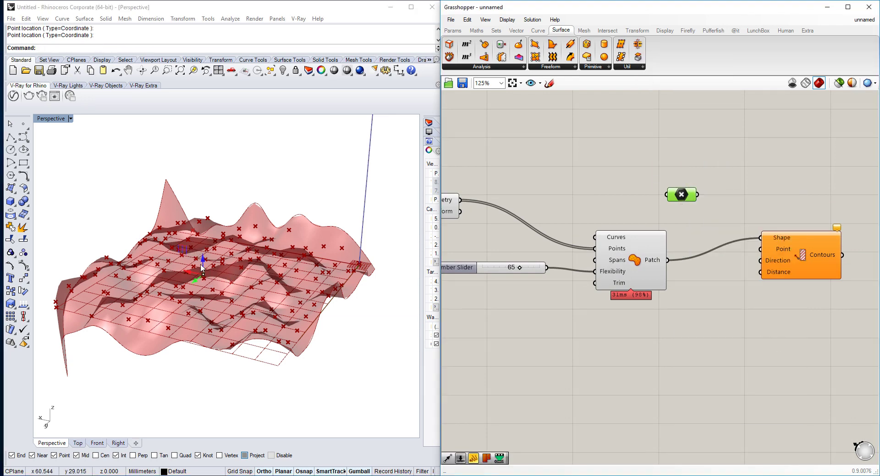
pyautogui.moveTo(202, 213); pyautogui.dragTo(284, 205, button='right')
pyautogui.moveTo(715, 271); pyautogui.dragTo(662, 269, button='right')
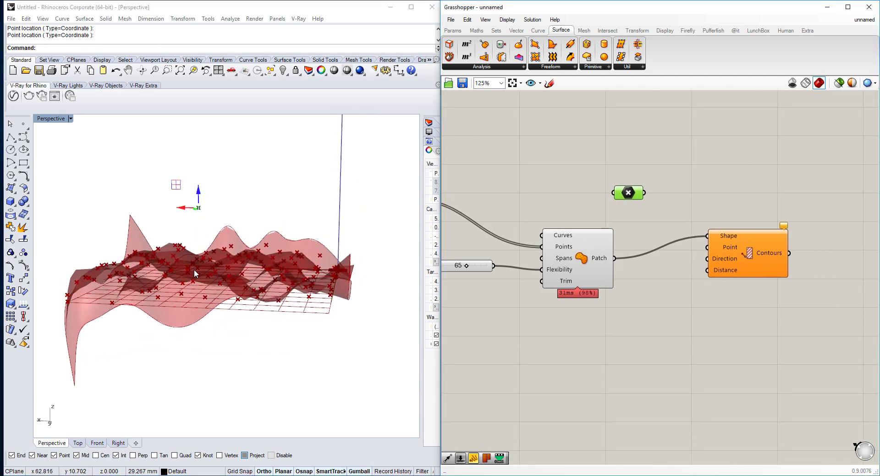
# - Add a Unit Z vector component above the Patch and Contour components
pyautogui.scroll(7, 744, 254)
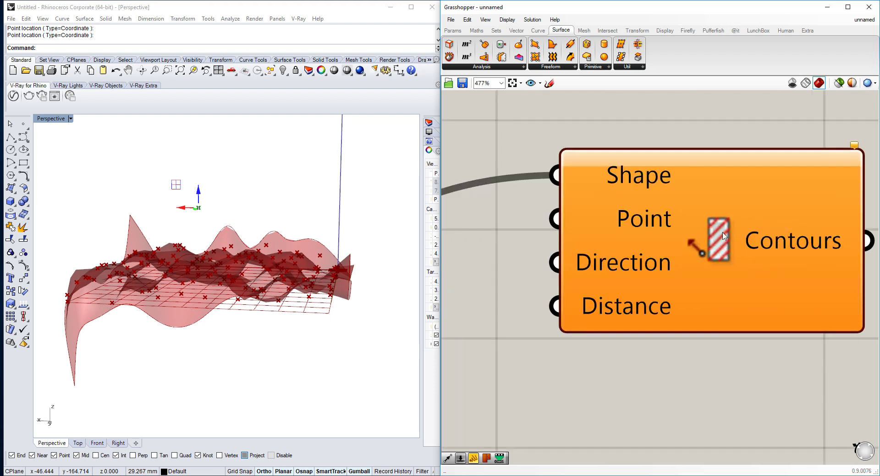
pyautogui.scroll(-6, 690, 278)
pyautogui.doubleClick(666, 236)
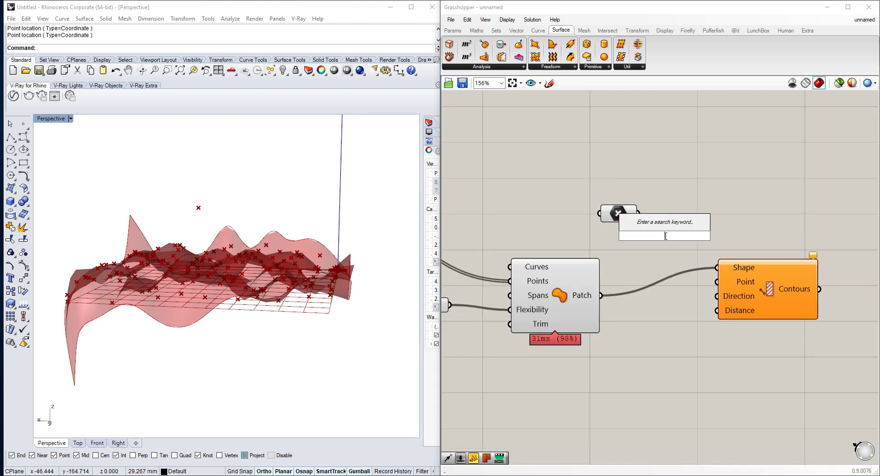
pyautogui.write('unit z')
pyautogui.press('Return')
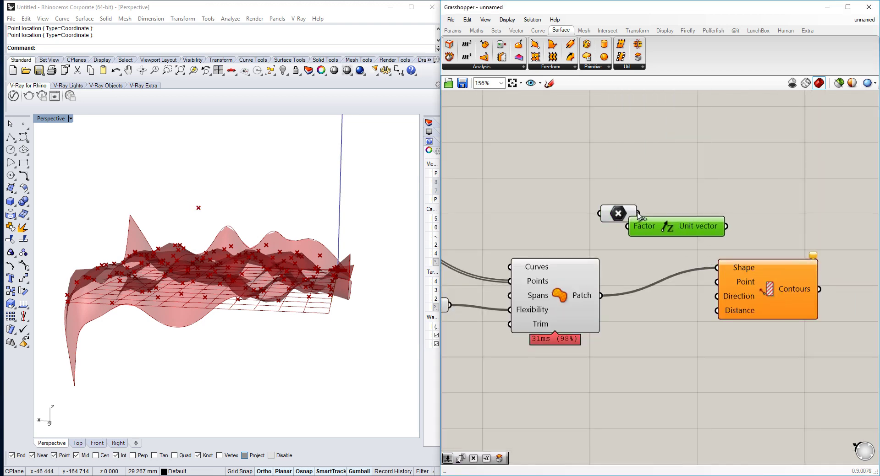
# - Add a number slider with a minimum of -1 and a value of 1, and connect it to the Unit Z Factor input
pyautogui.doubleClick(618, 176)
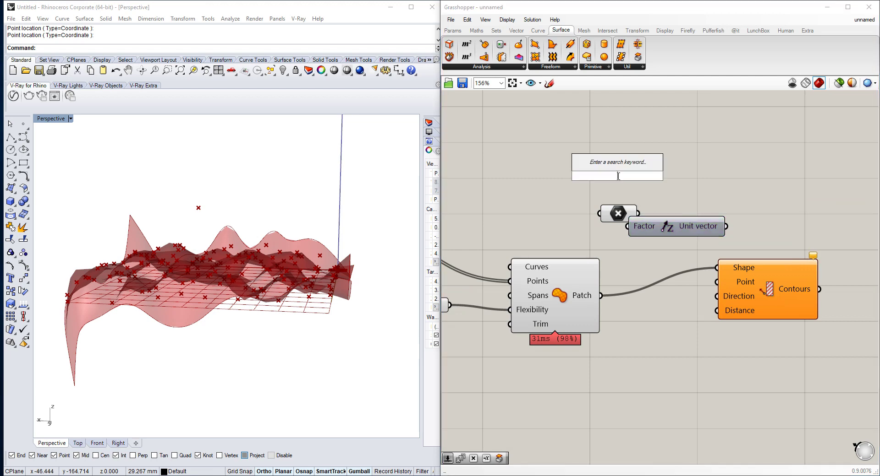
pyautogui.write('number slider')
pyautogui.press('Return')
pyautogui.doubleClick(601, 175)
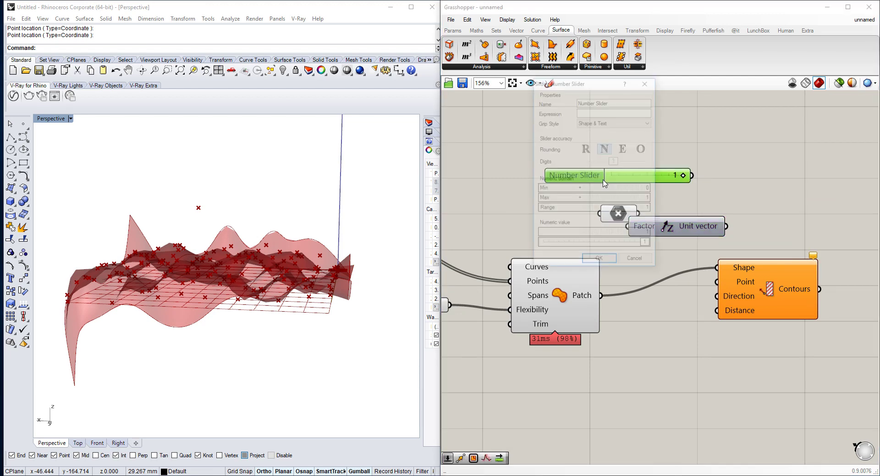
pyautogui.doubleClick(598, 191)
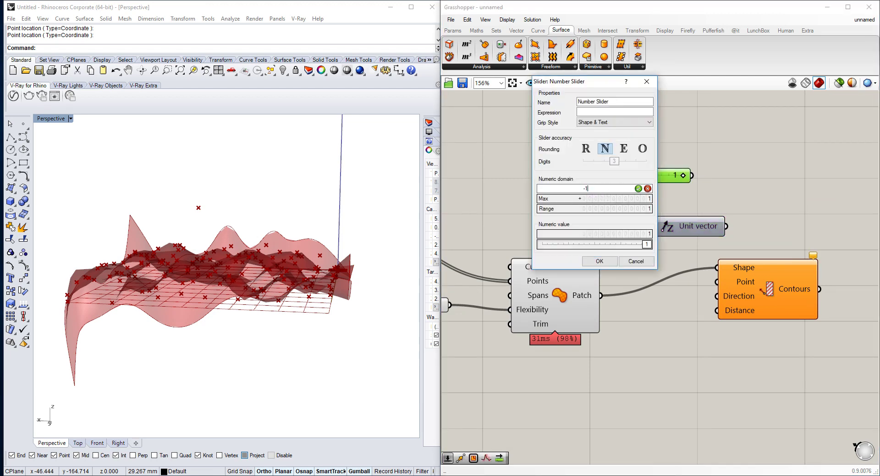
pyautogui.click(599, 261)
pyautogui.moveTo(692, 175); pyautogui.dragTo(627, 226)
pyautogui.moveTo(633, 174); pyautogui.dragTo(537, 175)
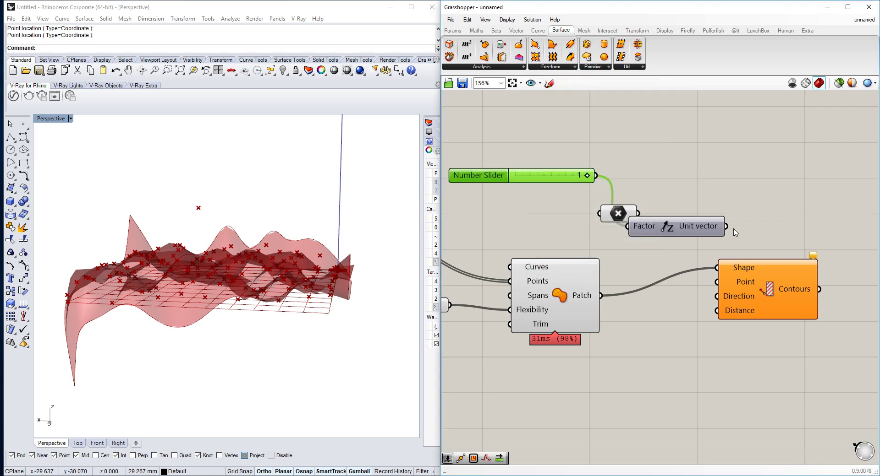
# - Connect the Unit Z vector to the Contour Direction input and space out the Point parameter, Unit Z and Contour components
pyautogui.moveTo(726, 226); pyautogui.dragTo(718, 297)
pyautogui.moveTo(599, 214); pyautogui.dragTo(596, 176)
pyautogui.hotkey('ctrl', 'z')
pyautogui.moveTo(621, 215); pyautogui.dragTo(638, 136)
pyautogui.moveTo(696, 224); pyautogui.dragTo(673, 230)
pyautogui.scroll(1, 693, 247)
pyautogui.scroll(-1, 686, 243)
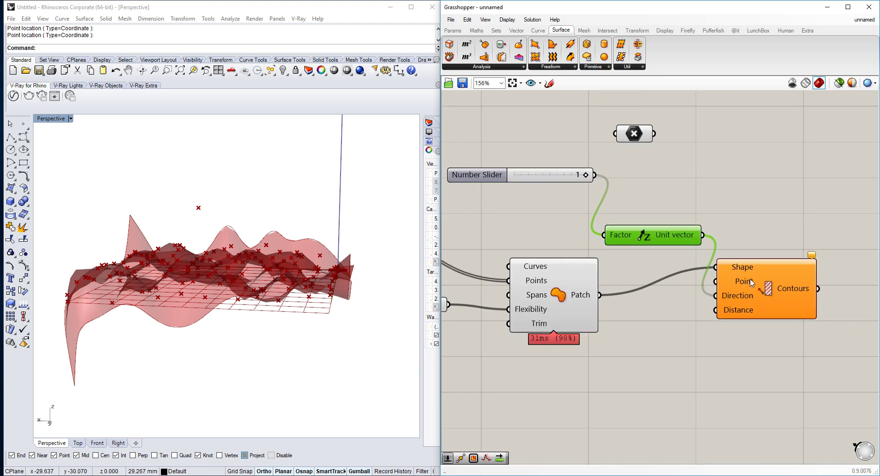
pyautogui.moveTo(750, 279); pyautogui.dragTo(777, 279)
# - Add a decimal number slider at 1.000 with a maximum of 10 and connect it to the Contour Distance input
pyautogui.doubleClick(667, 360)
pyautogui.write('1')
pyautogui.press('Return')
pyautogui.click(629, 359)
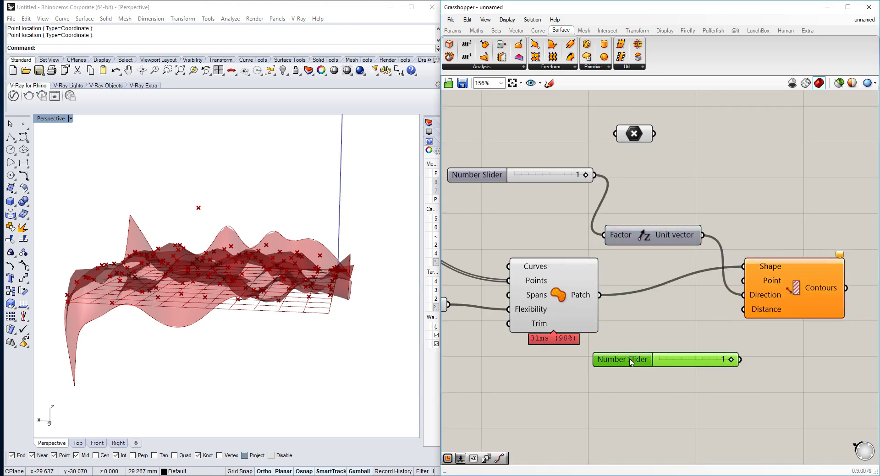
pyautogui.doubleClick(631, 362)
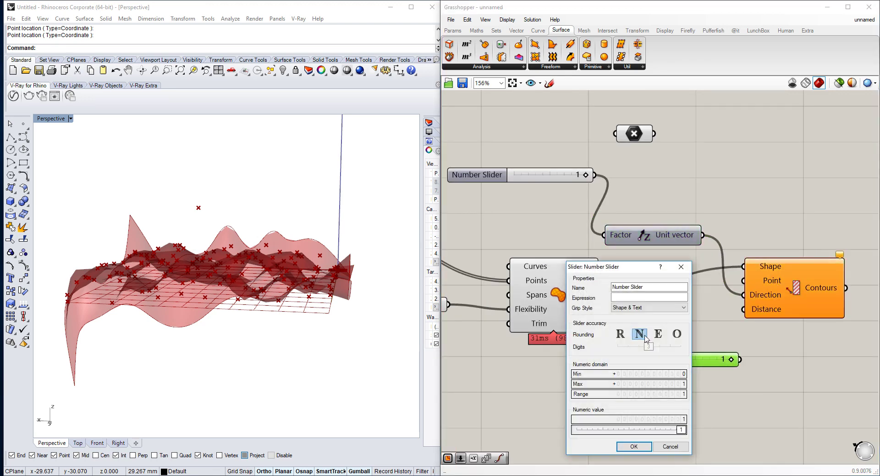
pyautogui.doubleClick(640, 386)
pyautogui.write('10')
pyautogui.click(634, 447)
pyautogui.moveTo(739, 360); pyautogui.dragTo(743, 309)
# - Reduce the contour Distance slider's maximum to 1 and set its value to 0.213 for denser contour lines
pyautogui.moveTo(306, 265); pyautogui.dragTo(272, 310, button='right')
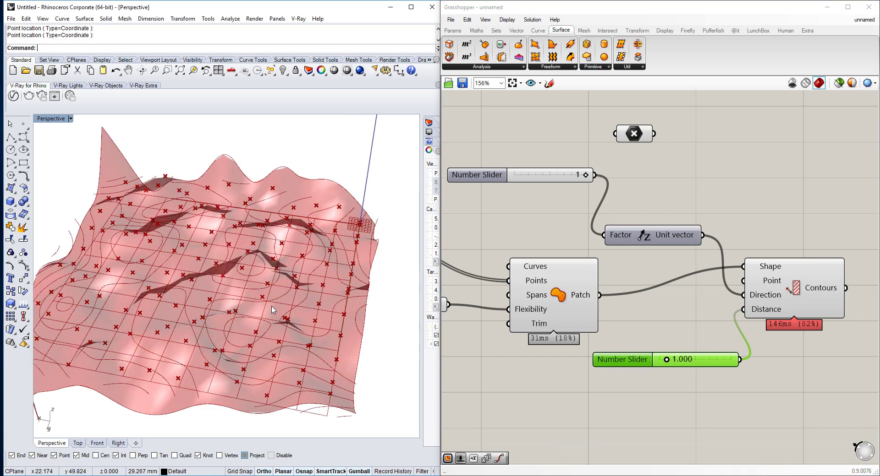
pyautogui.scroll(2, 272, 310)
pyautogui.moveTo(666, 361); pyautogui.dragTo(660, 364)
pyautogui.doubleClick(661, 363)
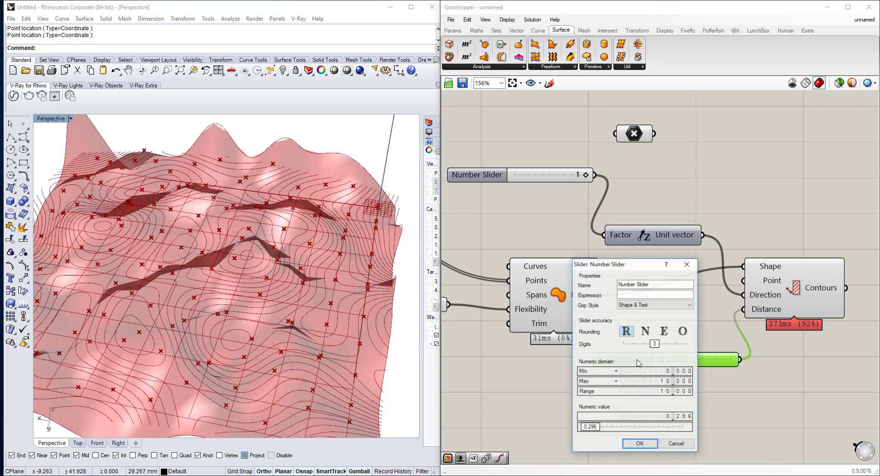
pyautogui.click(639, 444)
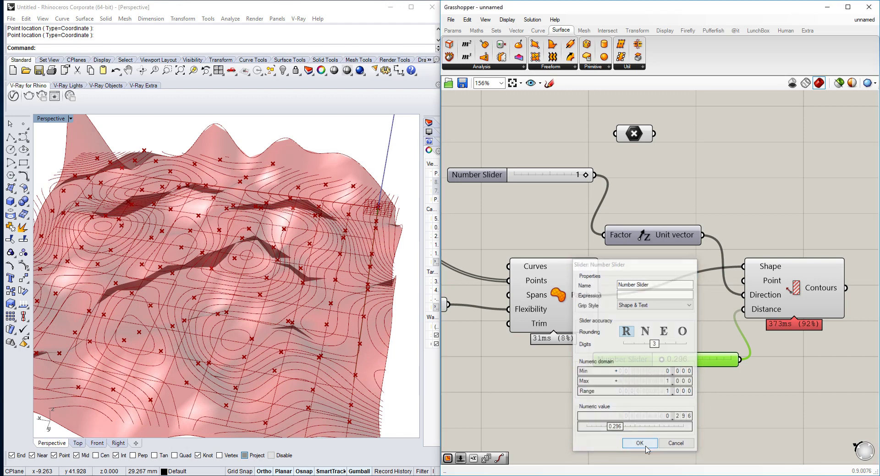
pyautogui.moveTo(672, 362); pyautogui.dragTo(674, 363)
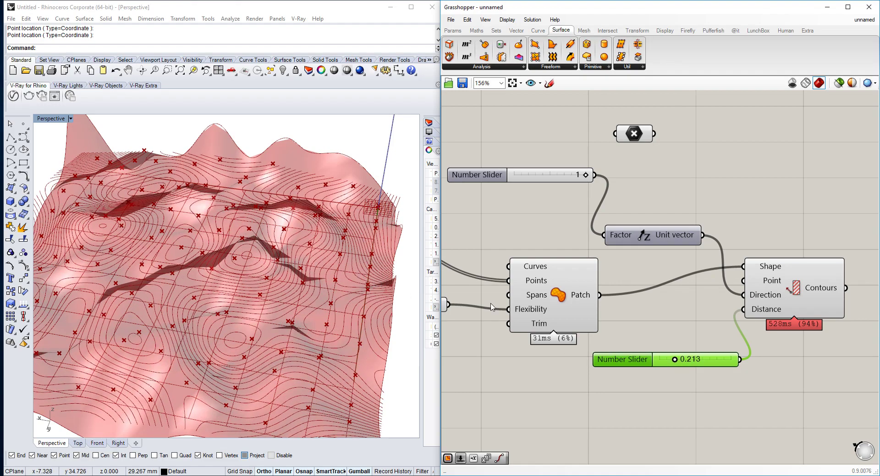
pyautogui.moveTo(280, 284); pyautogui.dragTo(346, 315, button='right')
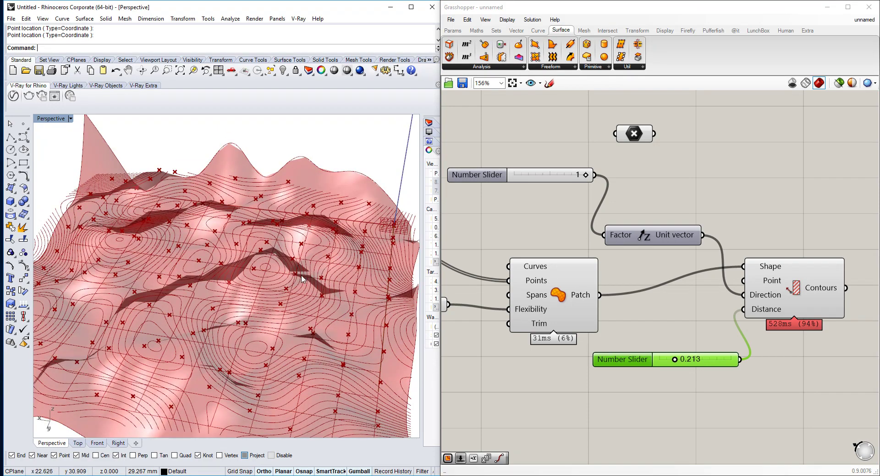
# - Sketch a freehand side profile of stacked, stepped terrain layers on the canvas below the Patch component
pyautogui.moveTo(564, 374); pyautogui.dragTo(622, 323, button='right')
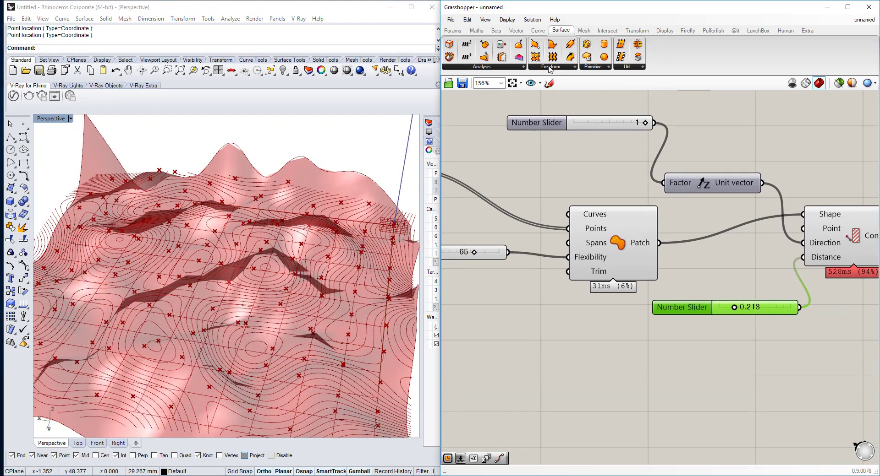
pyautogui.click(549, 84)
pyautogui.moveTo(534, 356); pyautogui.dragTo(612, 362)
pyautogui.moveTo(532, 347); pyautogui.dragTo(625, 350)
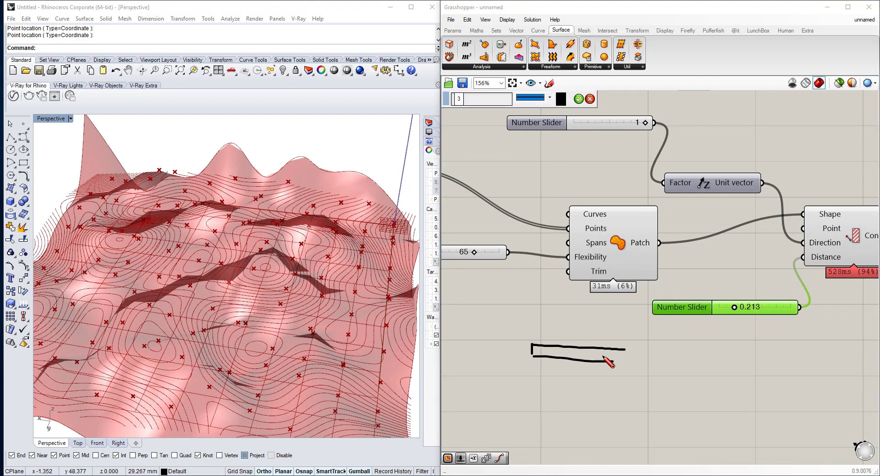
pyautogui.scroll(2, 545, 368)
pyautogui.moveTo(550, 350)
pyautogui.mouseDown()
pyautogui.moveTo(467, 360)
pyautogui.moveTo(659, 378)
pyautogui.mouseUp()
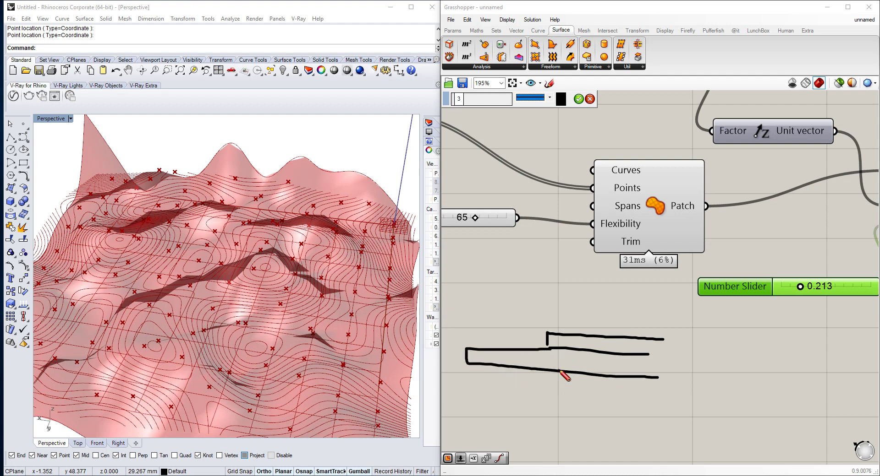
pyautogui.scroll(1, 565, 376)
pyautogui.moveTo(524, 354)
pyautogui.mouseDown()
pyautogui.moveTo(488, 389)
pyautogui.moveTo(765, 409)
pyautogui.mouseUp()
pyautogui.moveTo(470, 425); pyautogui.dragTo(575, 412, button='right')
pyautogui.scroll(-1, 574, 361)
pyautogui.moveTo(576, 358); pyautogui.dragTo(809, 370)
pyautogui.moveTo(578, 373)
pyautogui.mouseDown()
pyautogui.moveTo(510, 373)
pyautogui.moveTo(581, 397)
pyautogui.moveTo(809, 404)
pyautogui.mouseUp()
pyautogui.scroll(-2, 797, 394)
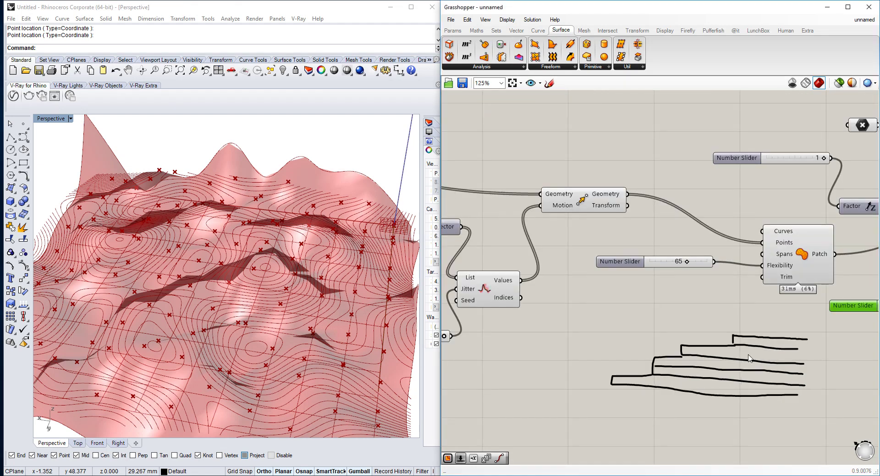
pyautogui.rightClick(708, 346)
pyautogui.scroll(2, 670, 344)
pyautogui.click(667, 343)
pyautogui.scroll(-1, 686, 336)
pyautogui.middleClick(686, 335)
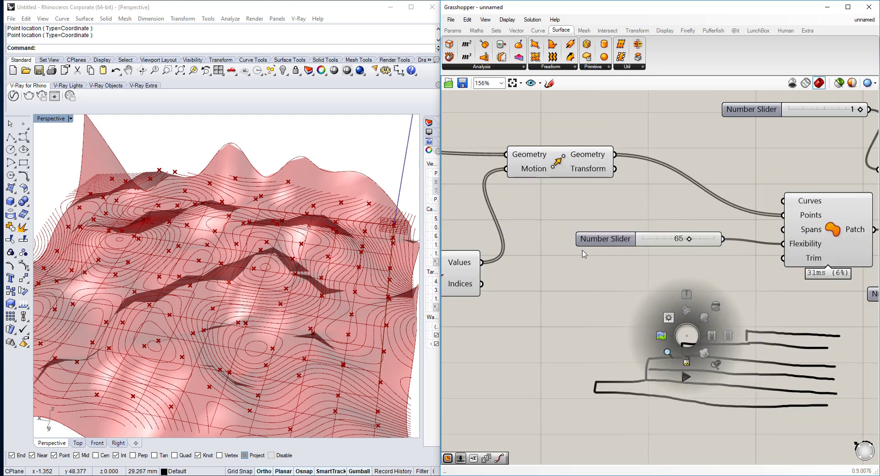
pyautogui.scroll(-4, 584, 254)
pyautogui.scroll(5, 677, 295)
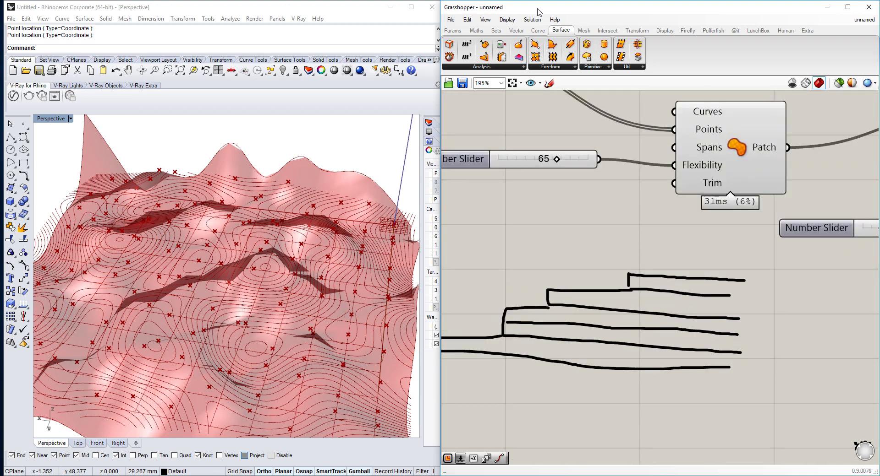
# - Add small freehand marks above the second-highest layer of the stepped sketch
pyautogui.click(462, 32)
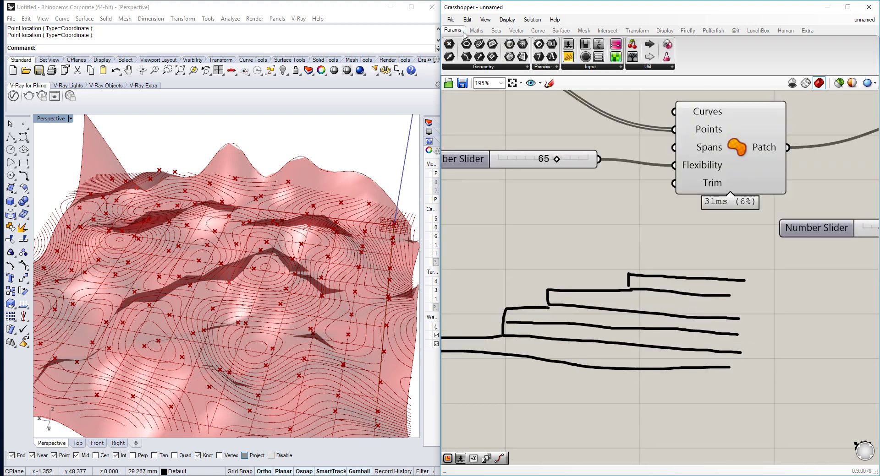
pyautogui.click(548, 83)
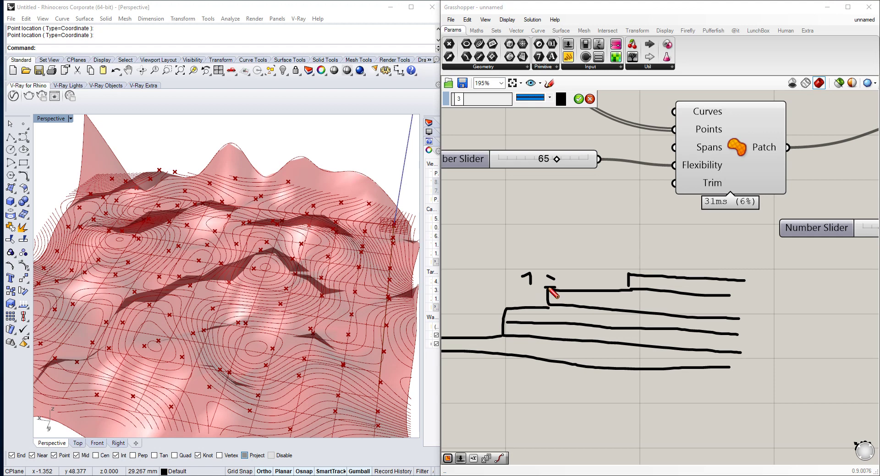
pyautogui.click(579, 99)
# - Examine the Contour component and view the contoured terrain from another side
pyautogui.scroll(-3, 603, 133)
pyautogui.moveTo(795, 187); pyautogui.dragTo(635, 277, button='right')
pyautogui.scroll(2, 720, 222)
pyautogui.click(664, 206)
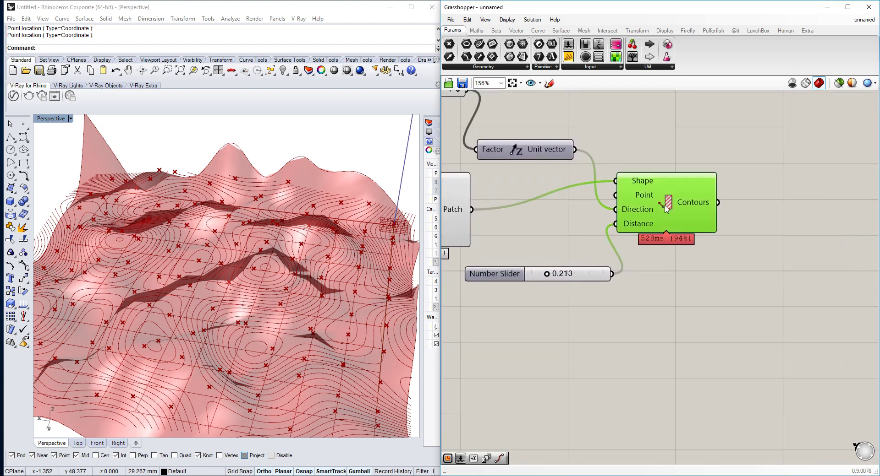
pyautogui.scroll(-1, 625, 219)
pyautogui.moveTo(626, 218); pyautogui.dragTo(662, 183, button='right')
pyautogui.moveTo(270, 298); pyautogui.dragTo(221, 256, button='right')
# - Add a Mesh Brep component between Patch and Contour and connect the Patch output to its Brep input
pyautogui.doubleClick(622, 180)
pyautogui.write('m')
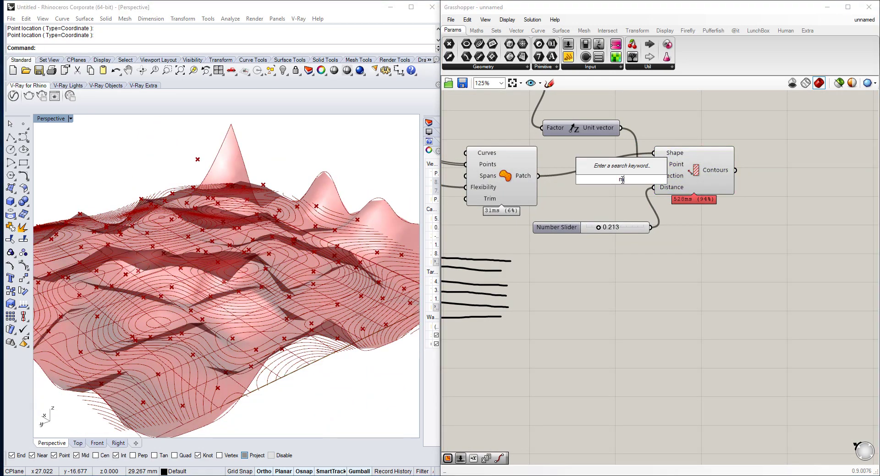
pyautogui.write('esh')
pyautogui.click(605, 156)
pyautogui.scroll(1, 610, 193)
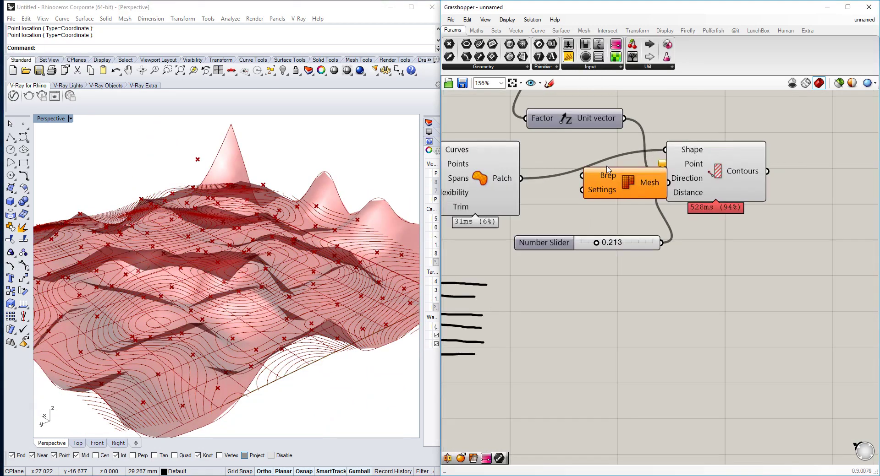
pyautogui.moveTo(590, 212); pyautogui.dragTo(527, 215)
pyautogui.moveTo(628, 223); pyautogui.dragTo(591, 225)
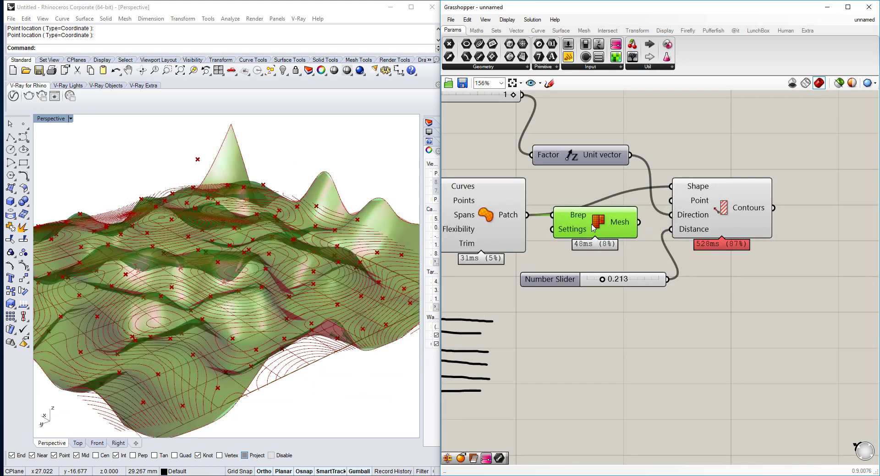
# - Add a Settings (Speed) mesh component above Mesh Brep and connect it to Mesh Brep's Settings input
pyautogui.moveTo(634, 199); pyautogui.dragTo(651, 219, button='right')
pyautogui.doubleClick(608, 145)
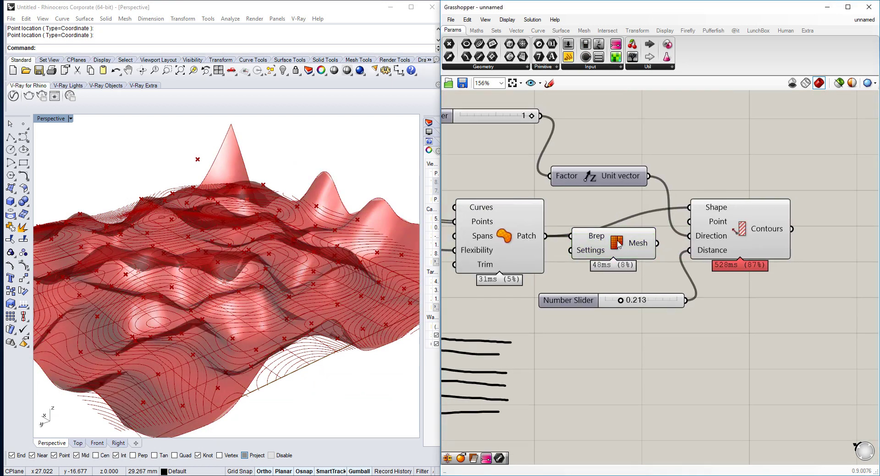
pyautogui.click(583, 30)
pyautogui.click(627, 68)
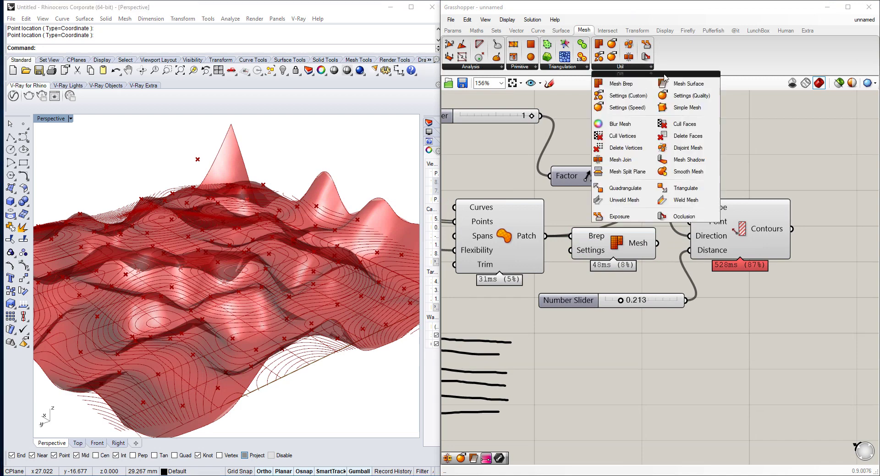
pyautogui.moveTo(627, 107); pyautogui.dragTo(570, 250)
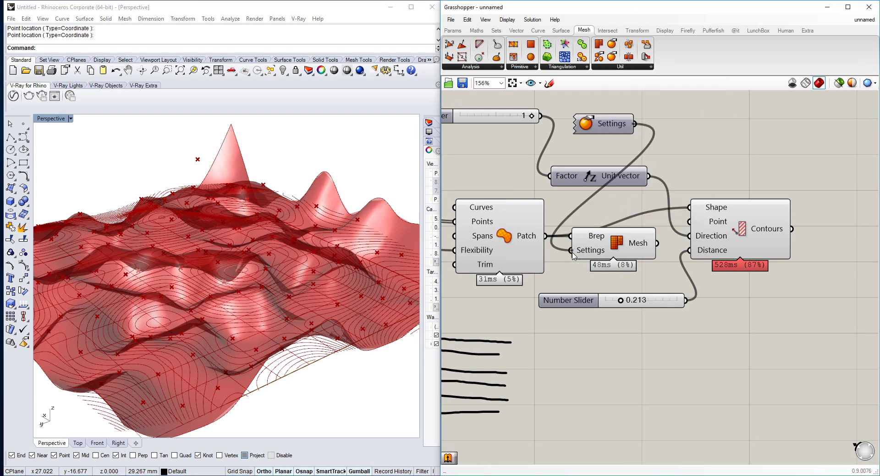
# - Connect the Mesh output of Mesh Brep to Contour's Shape input in place of the Patch
pyautogui.moveTo(668, 239); pyautogui.dragTo(690, 208)
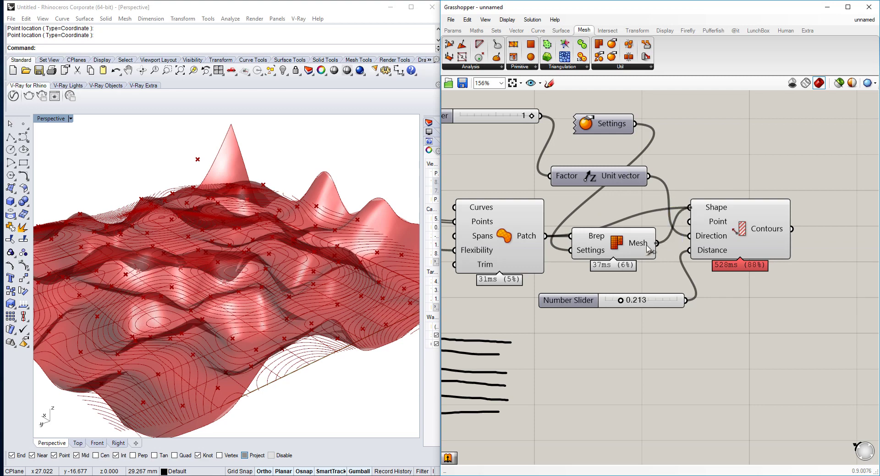
pyautogui.moveTo(336, 251); pyautogui.dragTo(297, 294, button='right')
pyautogui.scroll(2, 766, 251)
# - Set the contour Distance slider to 0.549 and select the Contour component to highlight its curves on the terrain
pyautogui.moveTo(560, 341); pyautogui.dragTo(609, 333, button='right')
pyautogui.scroll(2, 599, 331)
pyautogui.moveTo(589, 317); pyautogui.dragTo(640, 316)
pyautogui.moveTo(363, 308); pyautogui.dragTo(320, 298, button='right')
pyautogui.scroll(-3, 677, 283)
pyautogui.moveTo(741, 224); pyautogui.dragTo(585, 267, button='right')
pyautogui.moveTo(606, 255); pyautogui.dragTo(641, 276)
pyautogui.scroll(-2, 581, 249)
pyautogui.moveTo(321, 247); pyautogui.dragTo(272, 304, button='right')
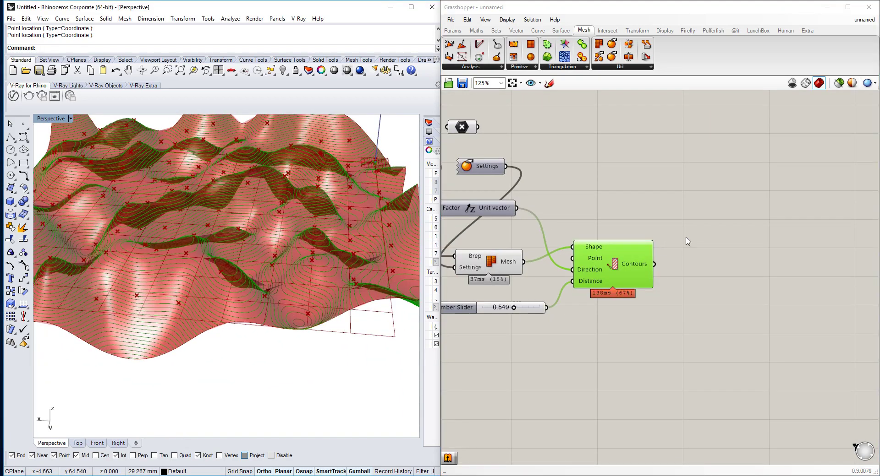
# - Add a Move component beyond Contour and a Unit X vector component beneath it
pyautogui.moveTo(655, 286); pyautogui.dragTo(636, 251, button='right')
pyautogui.doubleClick(692, 225)
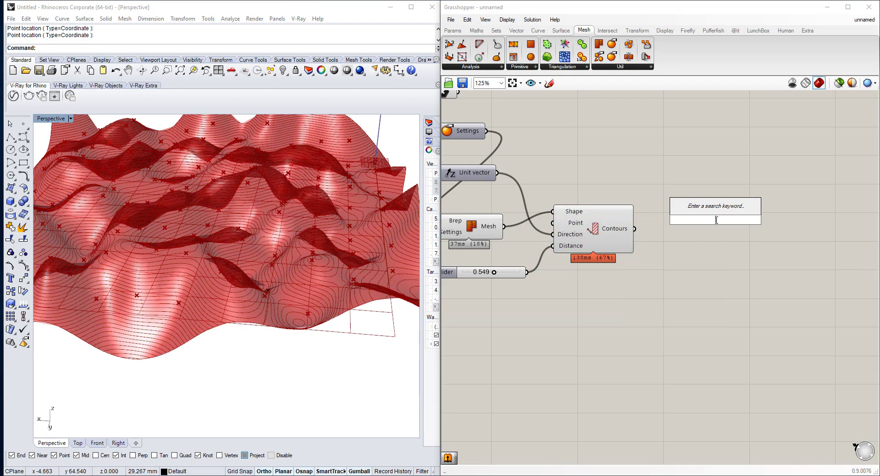
pyautogui.write('move')
pyautogui.press('Return')
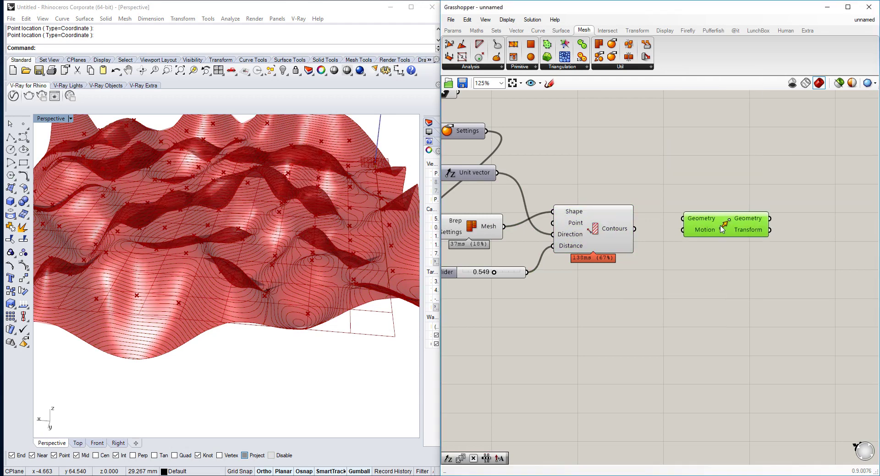
pyautogui.moveTo(233, 259); pyautogui.dragTo(303, 258, button='right')
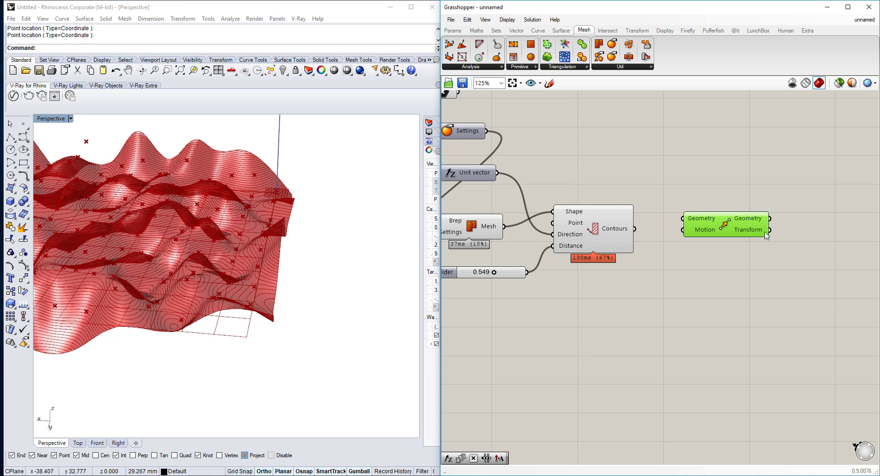
pyautogui.doubleClick(689, 288)
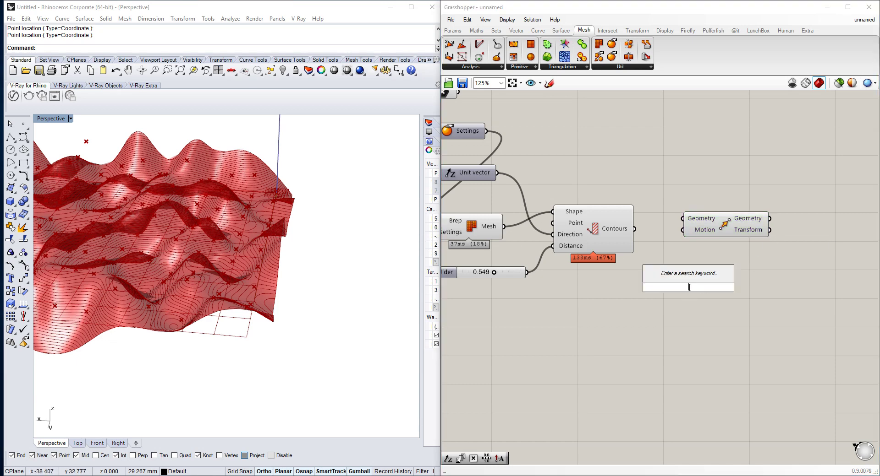
pyautogui.write('x')
pyautogui.click(678, 254)
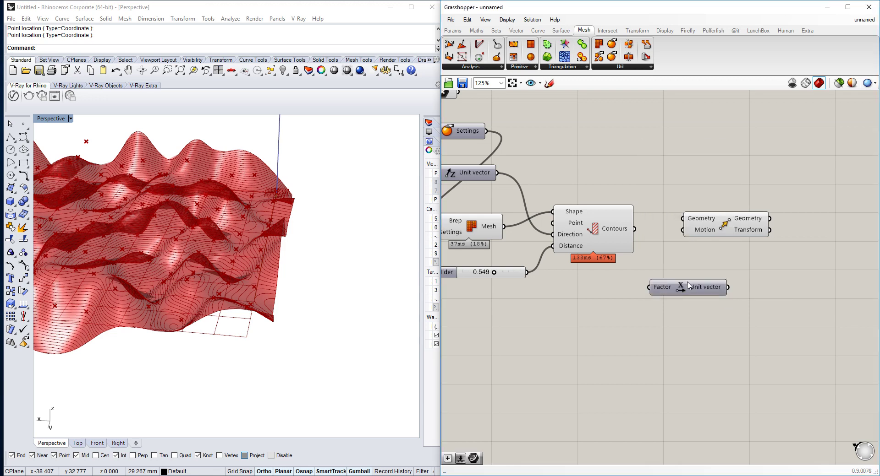
# - Add a Multiplication component below Contour and an Addition component beneath the Unit X vector
pyautogui.scroll(2, 686, 282)
pyautogui.scroll(-2, 651, 262)
pyautogui.doubleClick(588, 313)
pyautogui.write('multi')
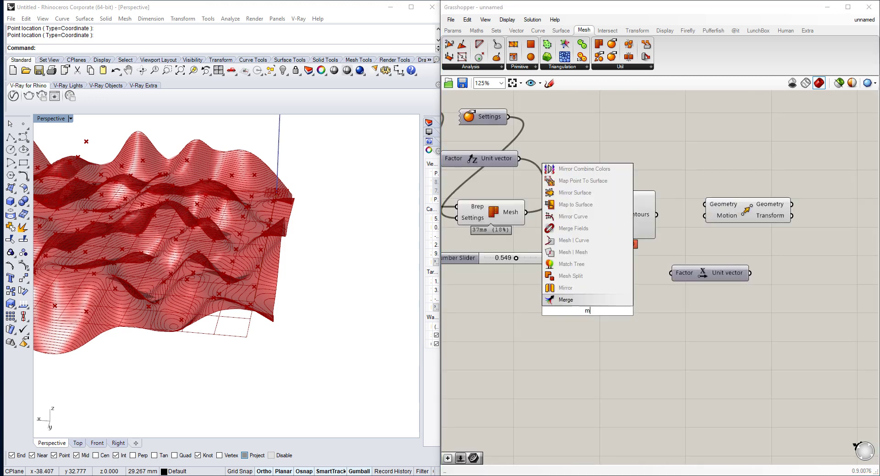
pyautogui.click(576, 291)
pyautogui.moveTo(584, 296); pyautogui.dragTo(652, 285, button='right')
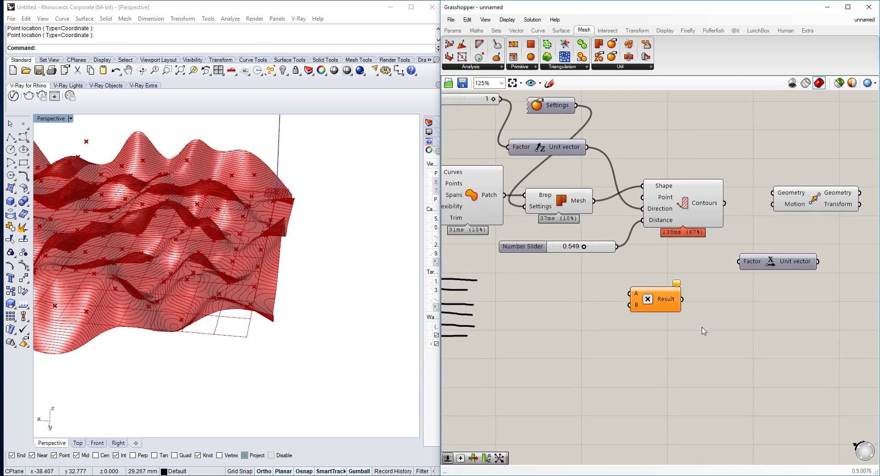
pyautogui.doubleClick(702, 329)
pyautogui.write('add')
pyautogui.click(687, 282)
pyautogui.moveTo(719, 327); pyautogui.dragTo(788, 326)
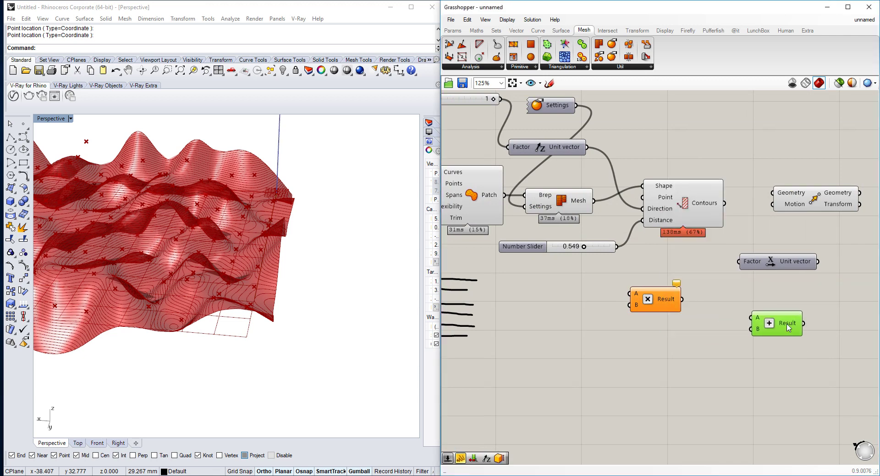
# - Connect two upstream values from the start of the definition to Multiplication's A and B inputs
pyautogui.scroll(-5, 665, 299)
pyautogui.moveTo(631, 298); pyautogui.dragTo(569, 262)
pyautogui.scroll(7, 549, 264)
pyautogui.scroll(-2, 649, 272)
pyautogui.scroll(-8, 570, 302)
pyautogui.moveTo(569, 300); pyautogui.dragTo(767, 310)
pyautogui.scroll(8, 748, 329)
pyautogui.scroll(-2, 761, 310)
pyautogui.moveTo(754, 308); pyautogui.dragTo(610, 291, button='right')
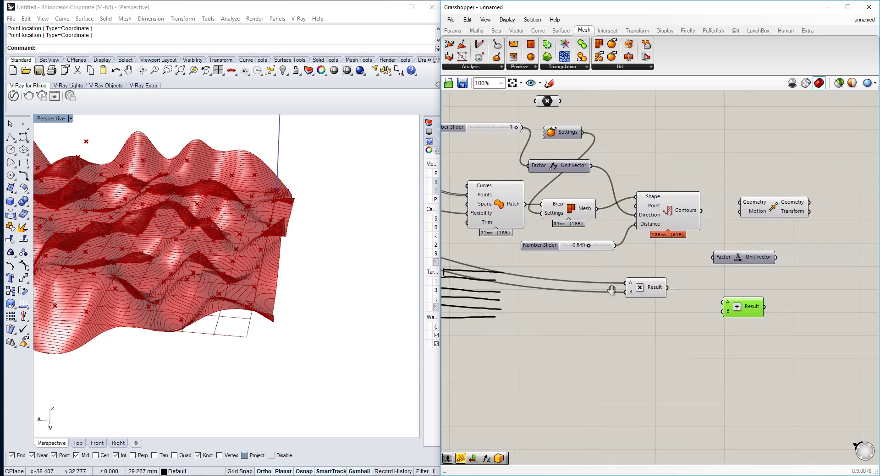
# - Add a number slider set to 11, connect it to Addition's B input, and connect Multiplication's Result to input A
pyautogui.scroll(2, 731, 297)
pyautogui.click(671, 351)
pyautogui.doubleClick(642, 353)
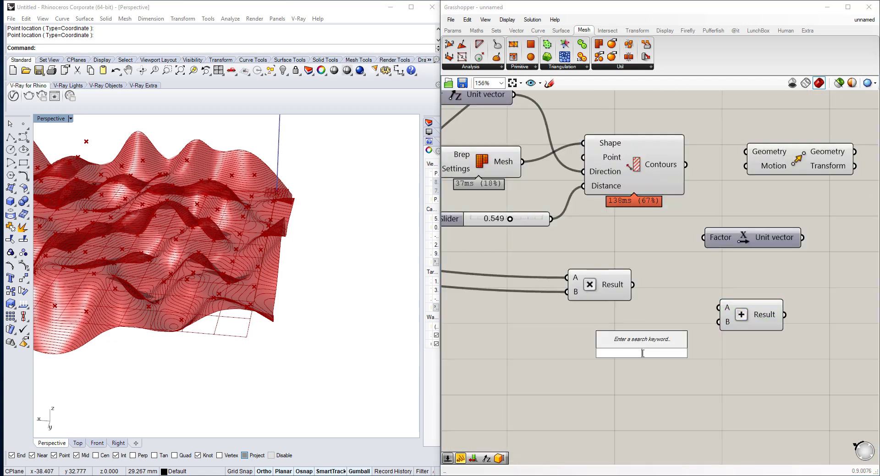
pyautogui.write('Number Slider')
pyautogui.press('Return')
pyautogui.moveTo(715, 353); pyautogui.dragTo(633, 285)
pyautogui.scroll(-3, 258, 261)
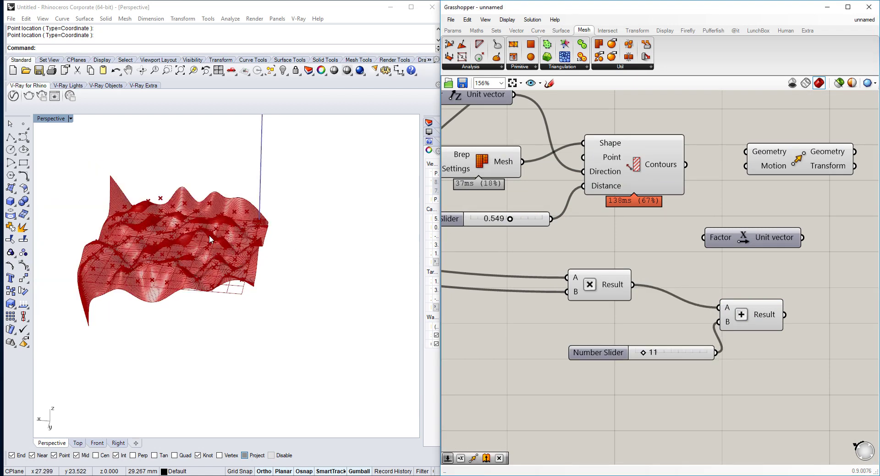
# - Wire Addition's Result through the Unit X vector into Move's Motion input, and connect Contours to Move's Geometry input
pyautogui.moveTo(779, 311); pyautogui.dragTo(750, 324, button='right')
pyautogui.moveTo(756, 328); pyautogui.dragTo(678, 252)
pyautogui.moveTo(776, 247); pyautogui.dragTo(752, 280, button='right')
pyautogui.moveTo(748, 284); pyautogui.dragTo(631, 211)
pyautogui.click(284, 240)
pyautogui.scroll(-2, 284, 240)
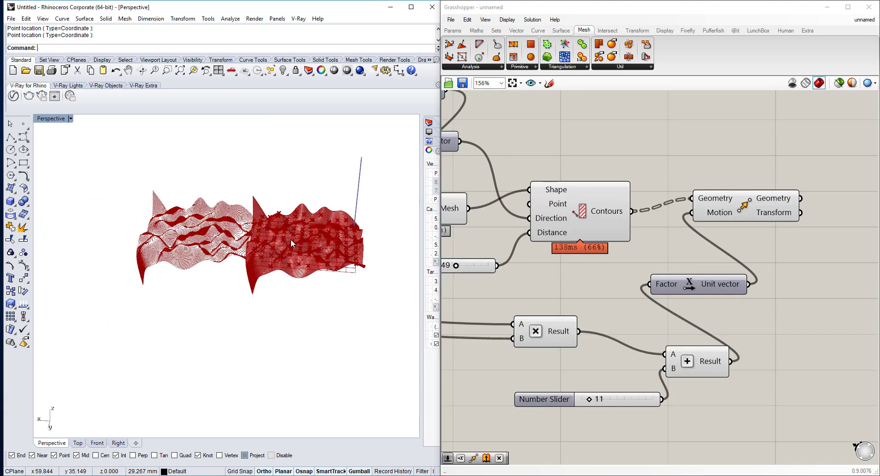
# - Shift the Move component away from Contour and add a Series component below it
pyautogui.moveTo(747, 263); pyautogui.dragTo(713, 229, button='right')
pyautogui.moveTo(713, 174); pyautogui.dragTo(757, 187)
pyautogui.doubleClick(788, 315)
pyautogui.write('ser')
pyautogui.click(784, 303)
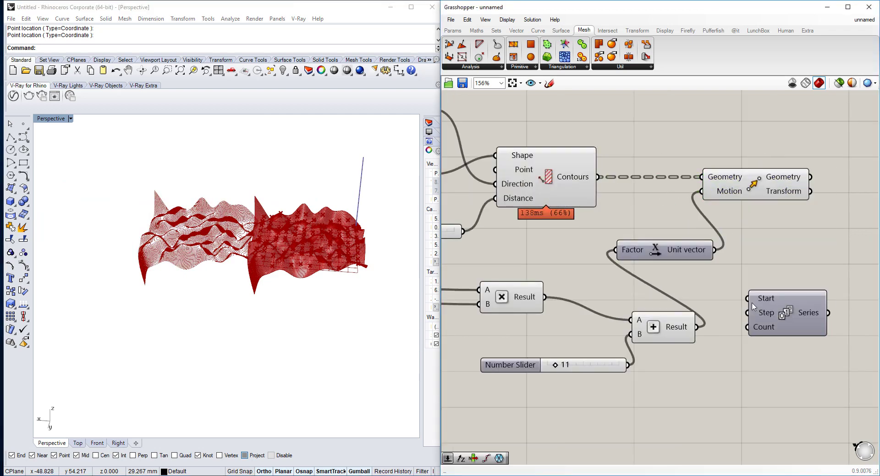
# - Add a Param Viewer above the Move component and connect the Contours output to it
pyautogui.moveTo(592, 179)
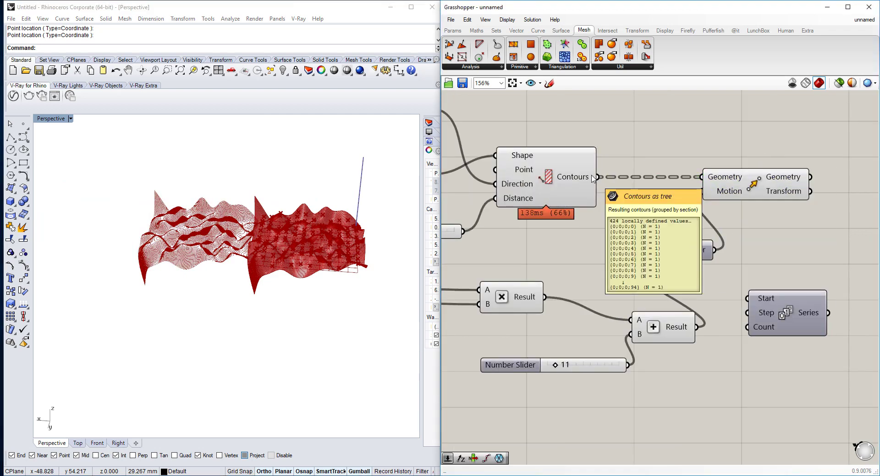
pyautogui.moveTo(606, 156); pyautogui.dragTo(605, 170, button='right')
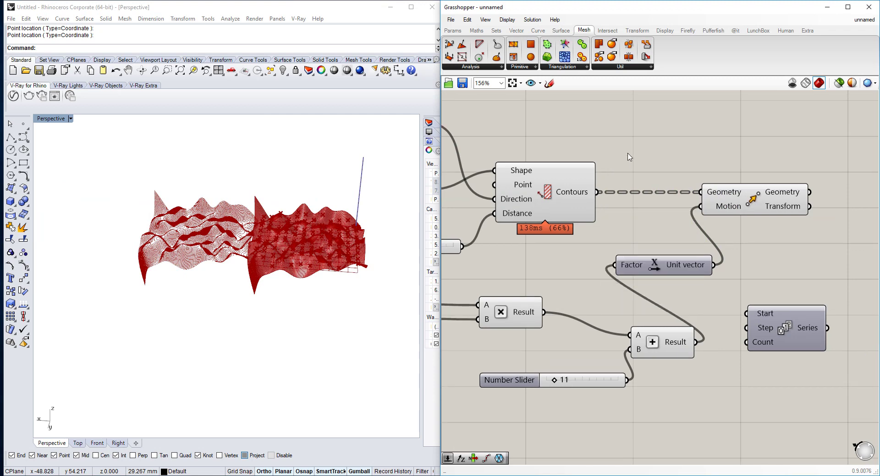
pyautogui.doubleClick(629, 155)
pyautogui.write('tree')
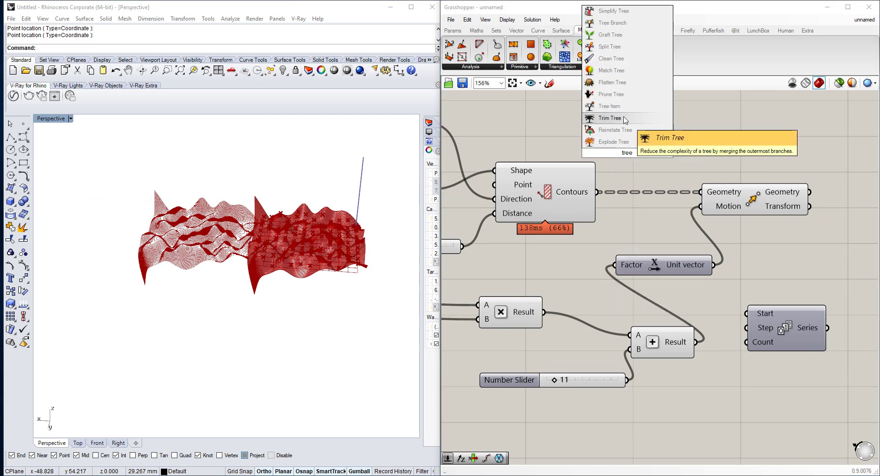
pyautogui.click(461, 31)
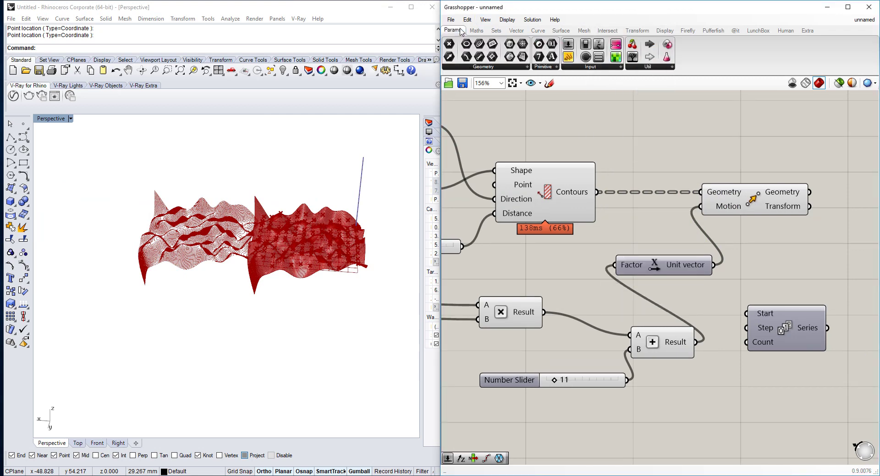
pyautogui.moveTo(691, 132); pyautogui.dragTo(691, 133)
pyautogui.moveTo(597, 190); pyautogui.dragTo(615, 134)
pyautogui.moveTo(692, 128); pyautogui.dragTo(590, 169, button='right')
pyautogui.moveTo(591, 168); pyautogui.dragTo(555, 134)
# - Add a List Length component beside the Param Viewer and connect the viewer's output to its List input
pyautogui.click(673, 143)
pyautogui.doubleClick(675, 147)
pyautogui.write('list')
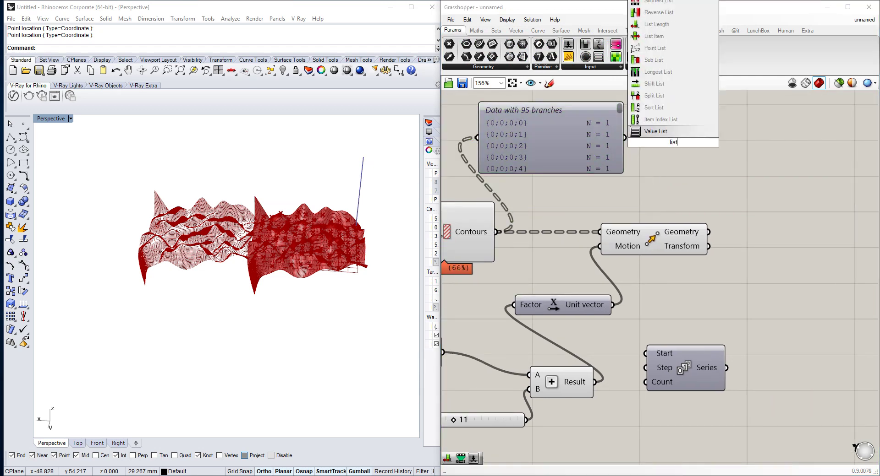
pyautogui.write(' len')
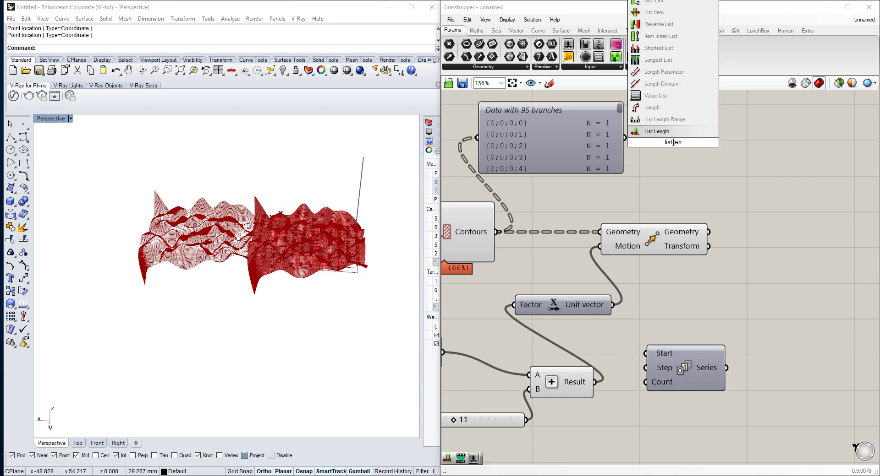
pyautogui.press('Return')
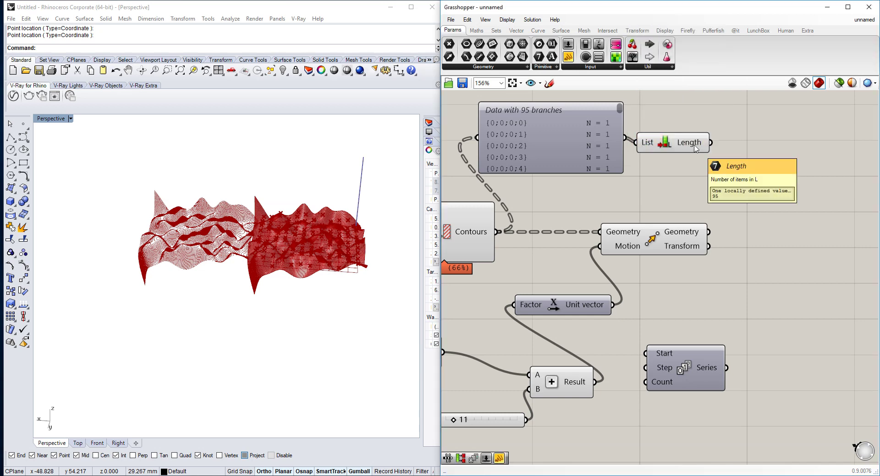
# - Review the upstream part of the definition around the Patch, its sliders and the layer sketch
pyautogui.scroll(-3, 779, 224)
pyautogui.scroll(-3, 777, 226)
pyautogui.moveTo(454, 240); pyautogui.dragTo(669, 209, button='right')
pyautogui.scroll(5, 669, 210)
pyautogui.moveTo(801, 202)
pyautogui.mouseDown(button='right')
pyautogui.moveTo(685, 214)
pyautogui.moveTo(787, 203)
pyautogui.mouseUp(button='right')
pyautogui.scroll(-1, 687, 215)
pyautogui.moveTo(697, 208); pyautogui.dragTo(380, 245, button='right')
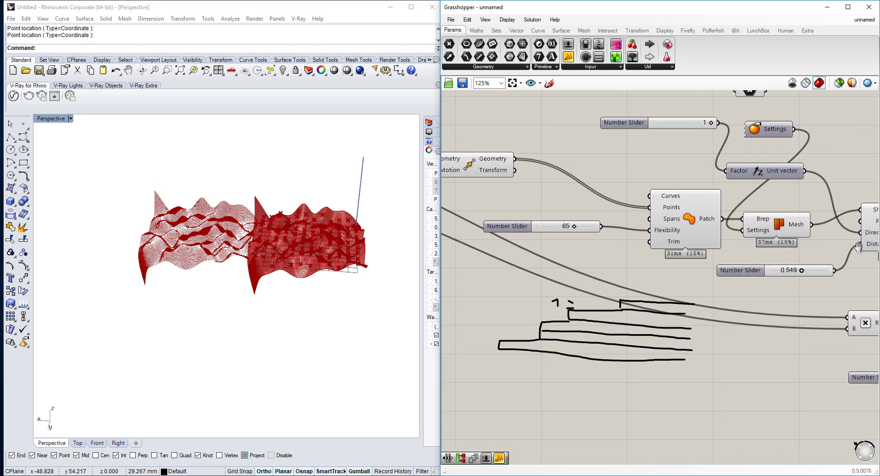
pyautogui.moveTo(860, 230); pyautogui.dragTo(670, 224, button='right')
pyautogui.moveTo(848, 173); pyautogui.dragTo(563, 150, button='right')
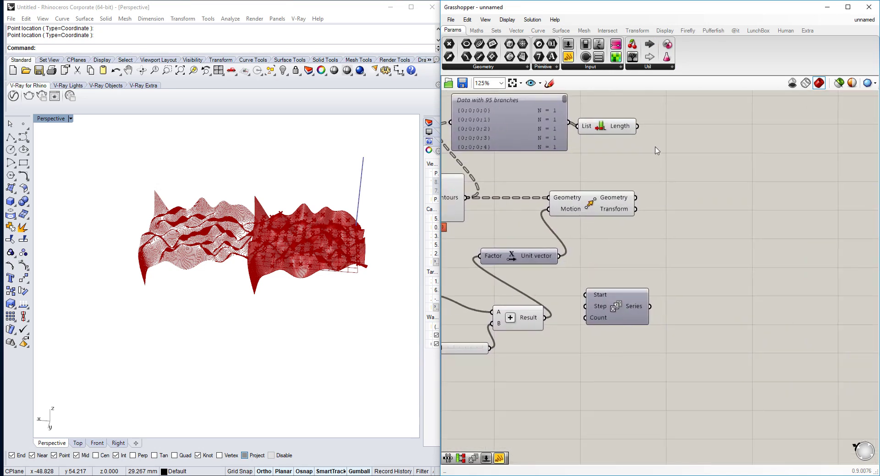
# - Connect List Length's output to Series' Count input and Addition's Result to its Step input
pyautogui.moveTo(635, 126); pyautogui.dragTo(594, 322)
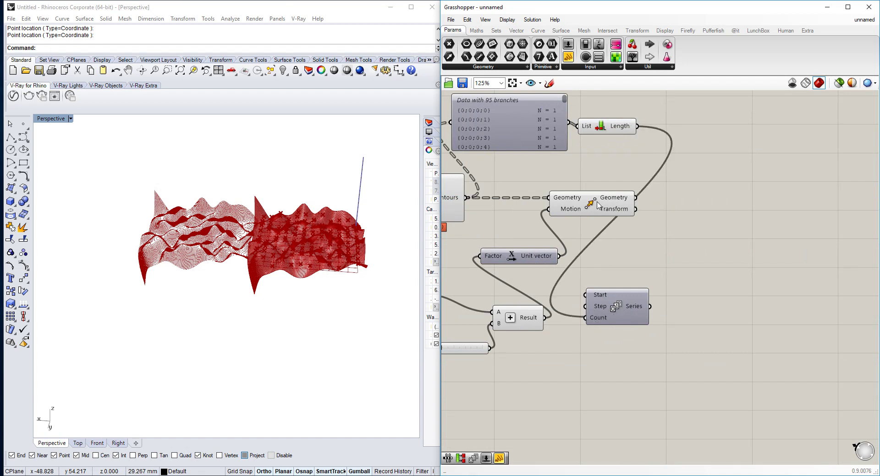
pyautogui.moveTo(598, 206); pyautogui.dragTo(680, 206)
pyautogui.moveTo(545, 319); pyautogui.dragTo(586, 307)
# - Move the Unit X vector beyond Series, connect the Series output to its Factor input, and view the moved contours
pyautogui.moveTo(534, 262); pyautogui.dragTo(725, 302)
pyautogui.moveTo(649, 307); pyautogui.dragTo(674, 306)
pyautogui.moveTo(746, 305); pyautogui.dragTo(766, 205)
pyautogui.scroll(1, 684, 205)
pyautogui.moveTo(289, 261); pyautogui.dragTo(306, 265, button='right')
pyautogui.scroll(6, 259, 239)
pyautogui.scroll(-15, 306, 265)
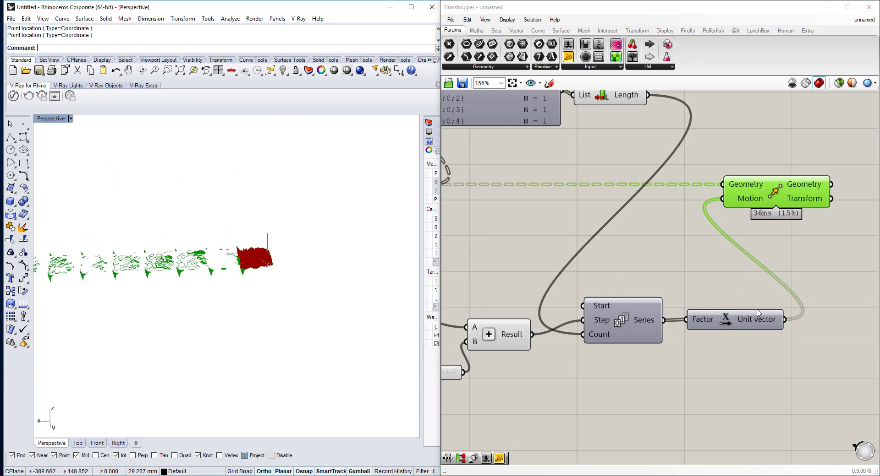
# - Graft the Motion input of the Move component and check its data tree
pyautogui.rightClick(735, 198)
pyautogui.click(756, 267)
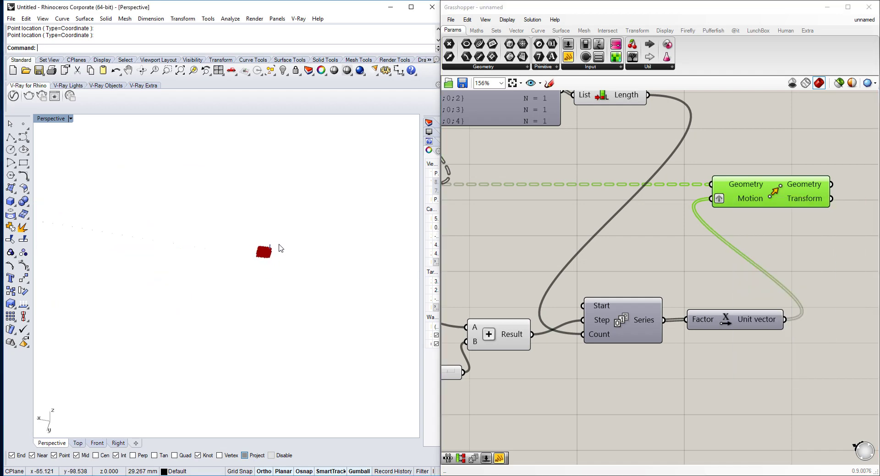
pyautogui.moveTo(730, 200)
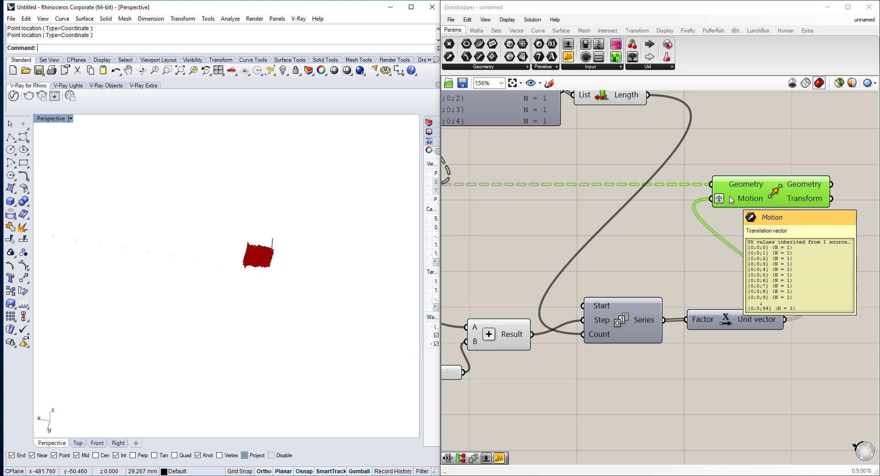
# - Maximize the Top view and examine the contour layers spread out along X
pyautogui.moveTo(256, 235); pyautogui.dragTo(185, 287, button='right')
pyautogui.doubleClick(57, 120)
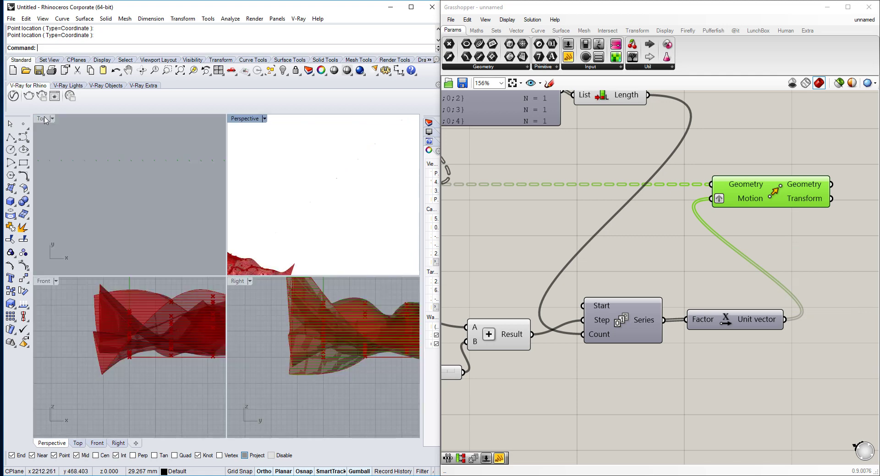
pyautogui.doubleClick(45, 119)
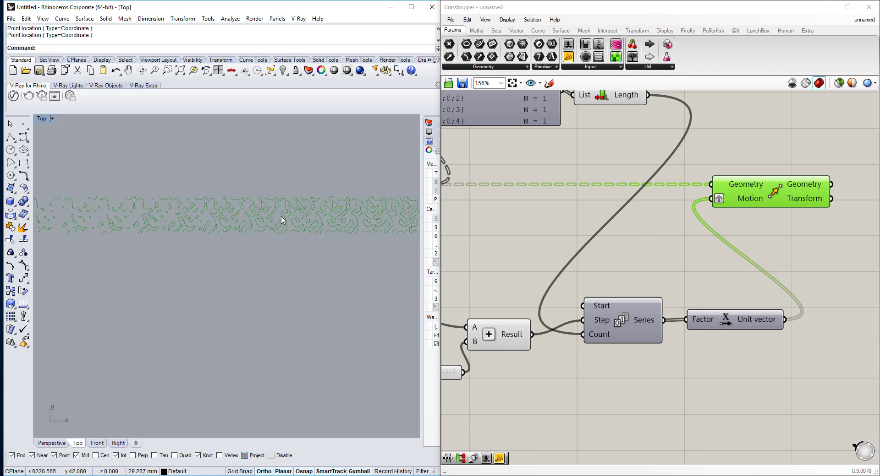
pyautogui.scroll(5, 294, 193)
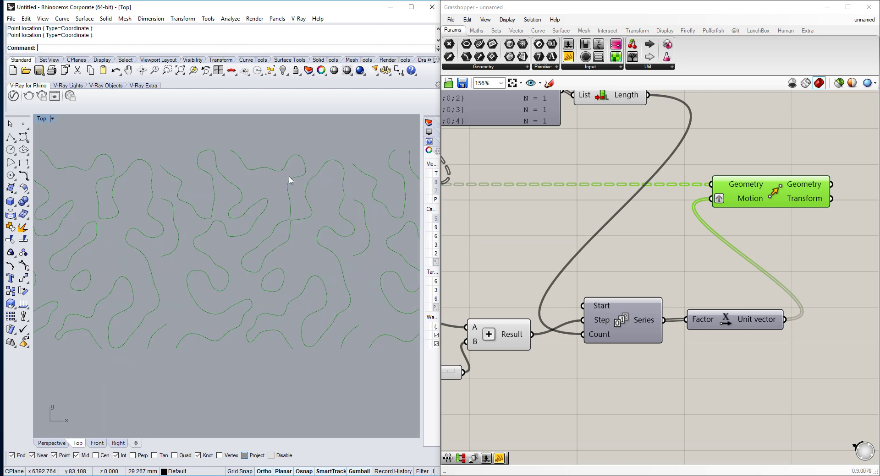
pyautogui.scroll(-6, 264, 197)
# - Set the spacing slider feeding Addition's B input to 28
pyautogui.moveTo(446, 383); pyautogui.dragTo(598, 328, button='right')
pyautogui.scroll(1, 548, 326)
pyautogui.moveTo(542, 316); pyautogui.dragTo(557, 316)
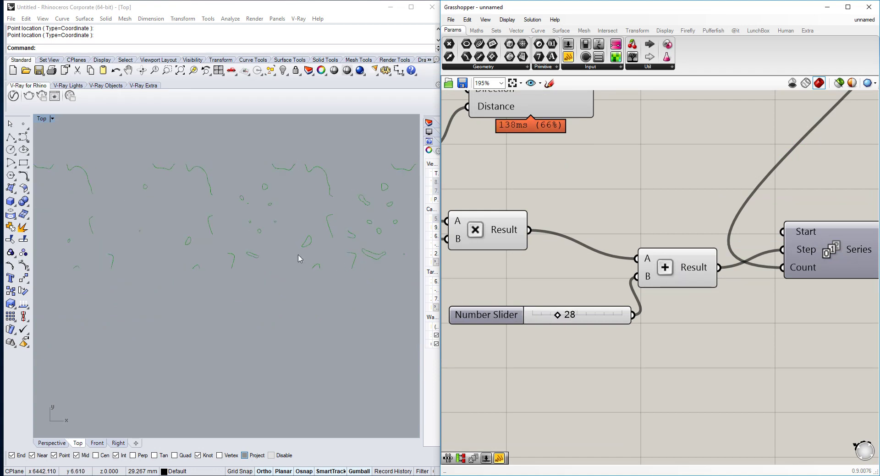
# - Draw a horizontal and a vertical line closing off the open corner contour in the Top view, and delete both lines
pyautogui.scroll(2, 297, 227)
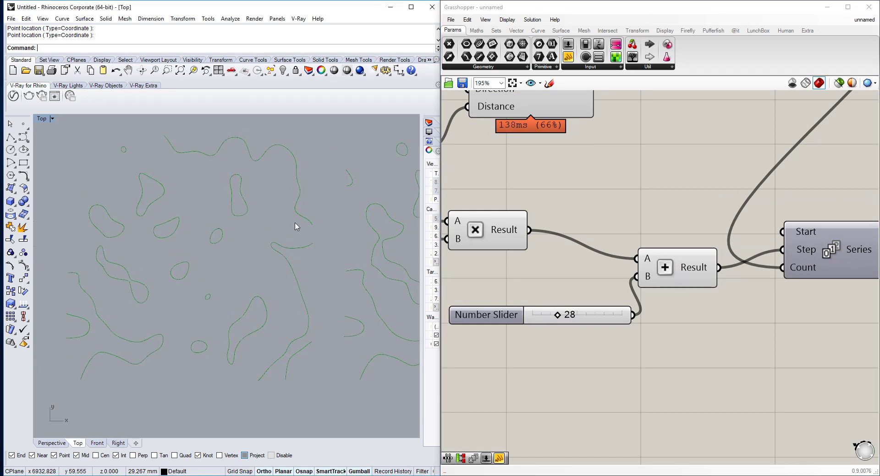
pyautogui.moveTo(314, 216); pyautogui.dragTo(315, 238, button='right')
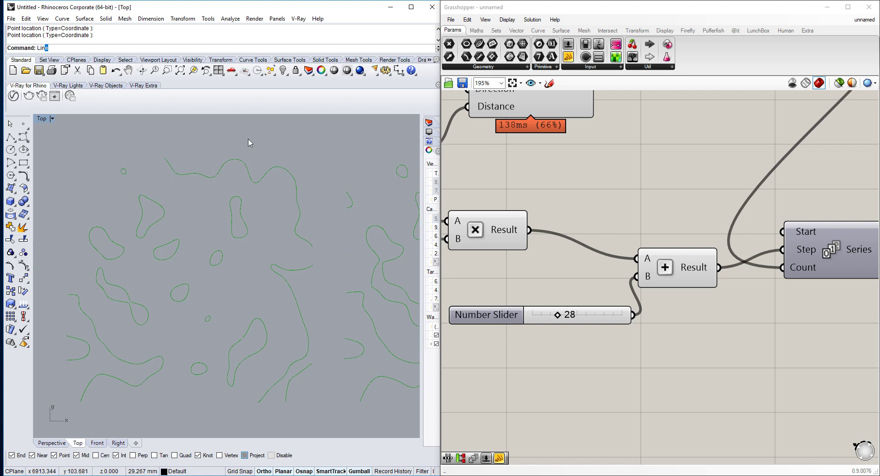
pyautogui.press('Return')
pyautogui.click(166, 155)
pyautogui.click(315, 155)
pyautogui.press('Return')
pyautogui.click(315, 155)
pyautogui.click(316, 247)
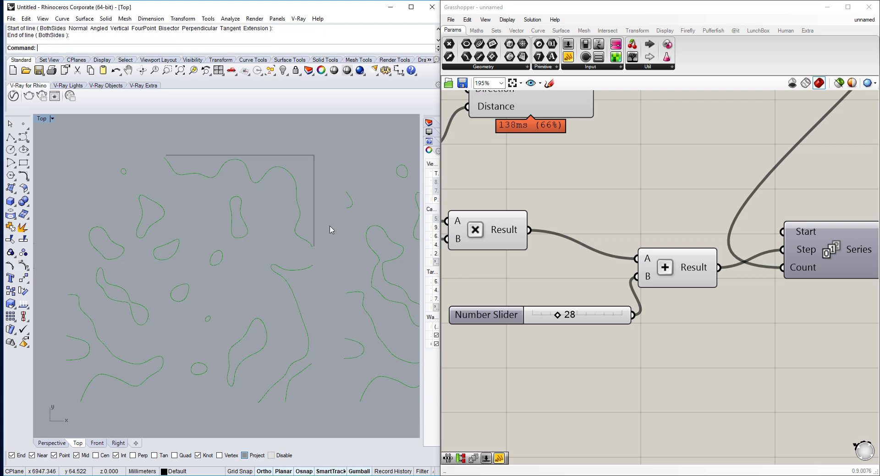
pyautogui.moveTo(333, 146); pyautogui.dragTo(278, 189)
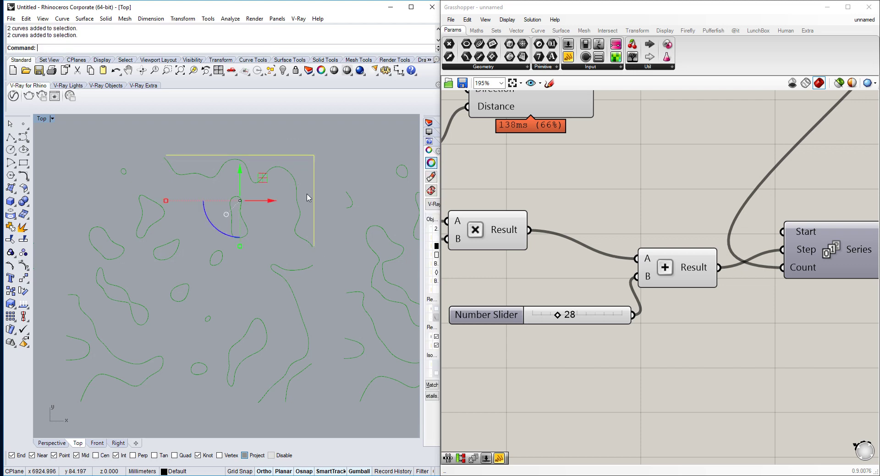
pyautogui.press('Delete')
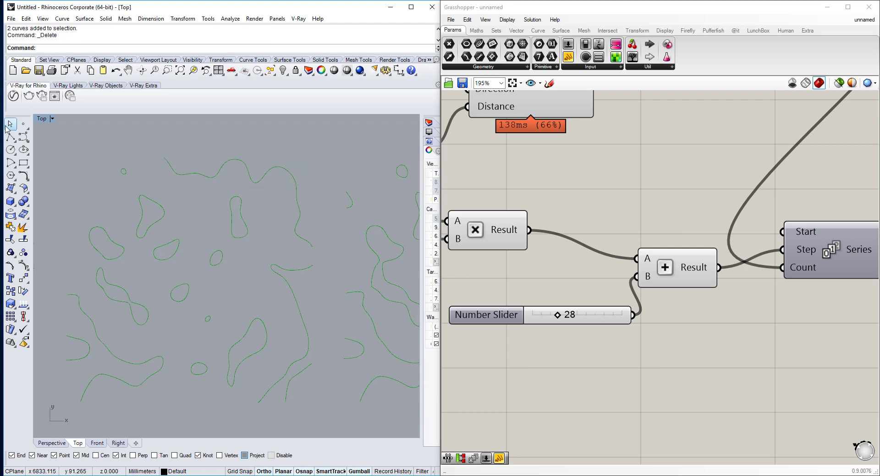
# - Return to a maximized Perspective view and examine the terrain mesh up close
pyautogui.doubleClick(48, 120)
pyautogui.doubleClick(245, 118)
pyautogui.scroll(5, 172, 279)
pyautogui.moveTo(212, 243); pyautogui.dragTo(305, 186, button='right')
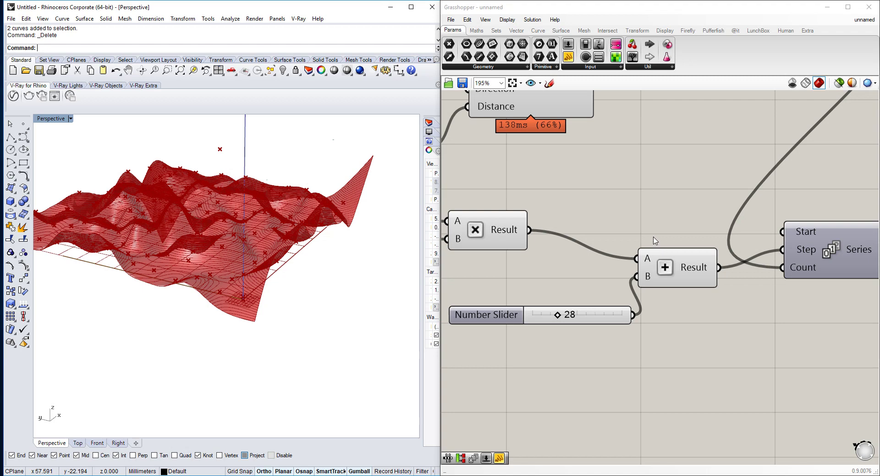
# - Add a Brep Edges component, connect the Patch output to its Brep input, and move it above the mesh settings
pyautogui.scroll(-5, 655, 240)
pyautogui.scroll(2, 691, 192)
pyautogui.moveTo(691, 192); pyautogui.dragTo(697, 227, button='right')
pyautogui.scroll(-1, 628, 218)
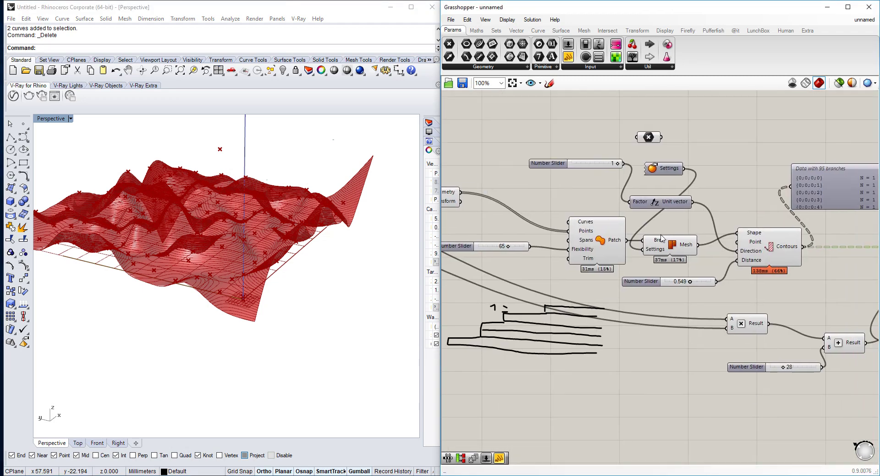
pyautogui.doubleClick(736, 172)
pyautogui.write('brep')
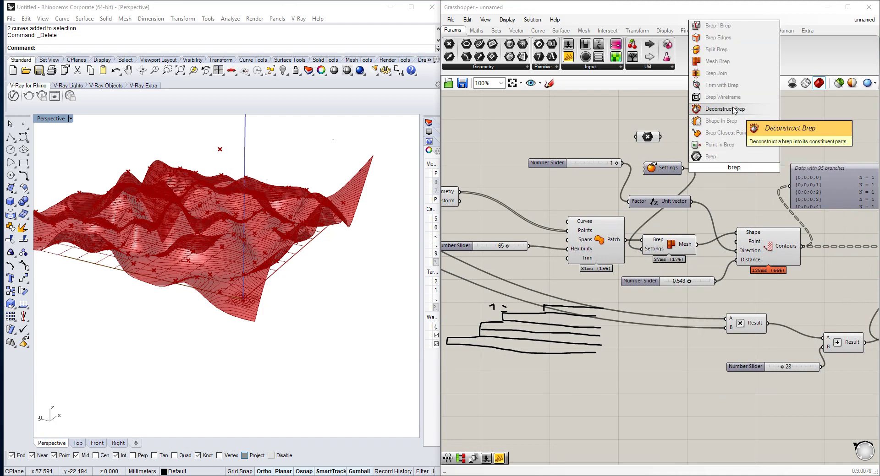
pyautogui.click(718, 38)
pyautogui.scroll(2, 687, 212)
pyautogui.moveTo(589, 255); pyautogui.dragTo(711, 140)
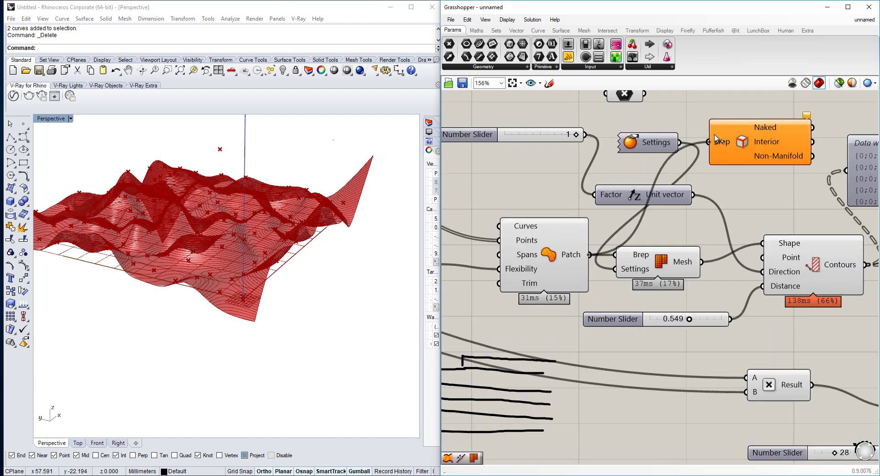
pyautogui.moveTo(771, 148); pyautogui.dragTo(758, 200, button='right')
pyautogui.moveTo(759, 200); pyautogui.dragTo(686, 138)
pyautogui.moveTo(685, 138); pyautogui.dragTo(685, 187, button='right')
pyautogui.moveTo(778, 144); pyautogui.dragTo(748, 173, button='right')
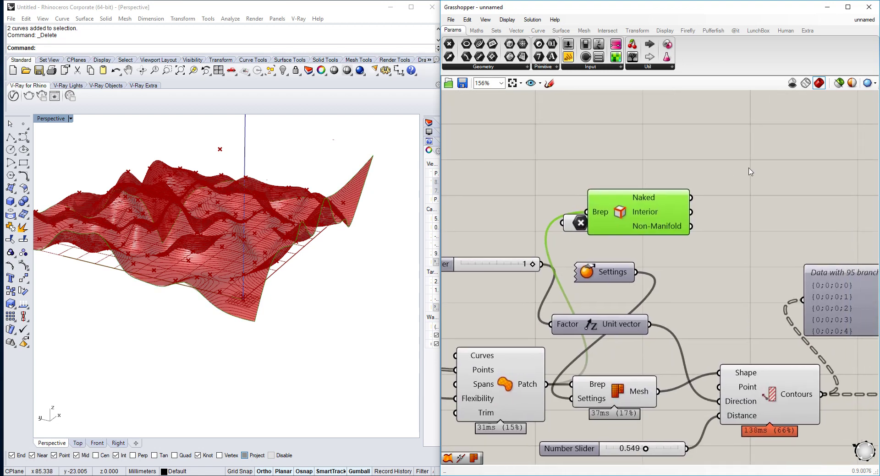
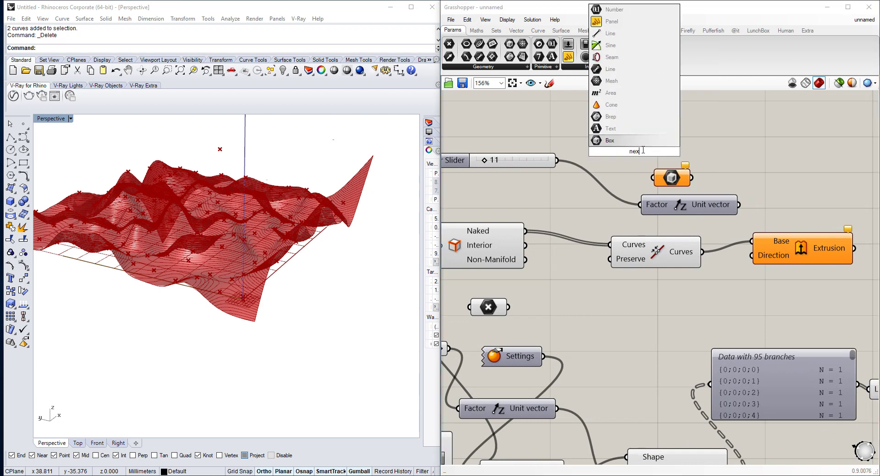
# - Negate the slider value with a Negative component feeding the Unit Z factor, and connect the unit vector to the Extrusion direction
pyautogui.press('BackSpace')
pyautogui.write('g')
pyautogui.press('Return')
pyautogui.moveTo(588, 151); pyautogui.dragTo(592, 151)
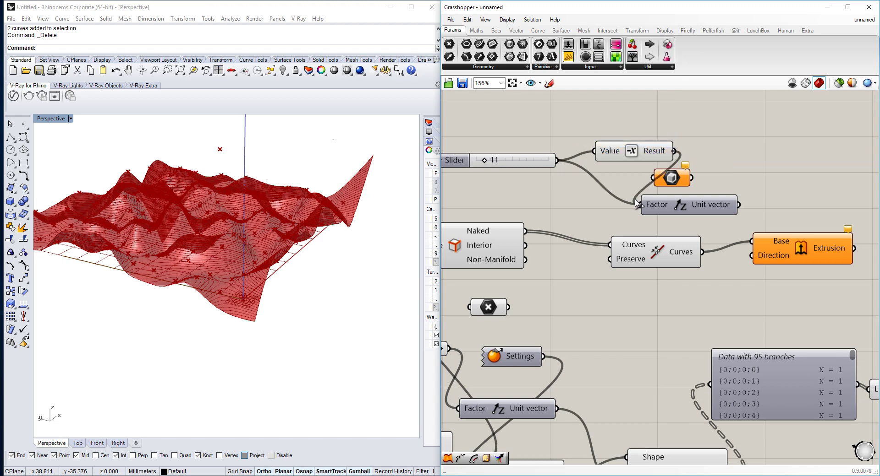
pyautogui.moveTo(759, 264); pyautogui.dragTo(760, 265)
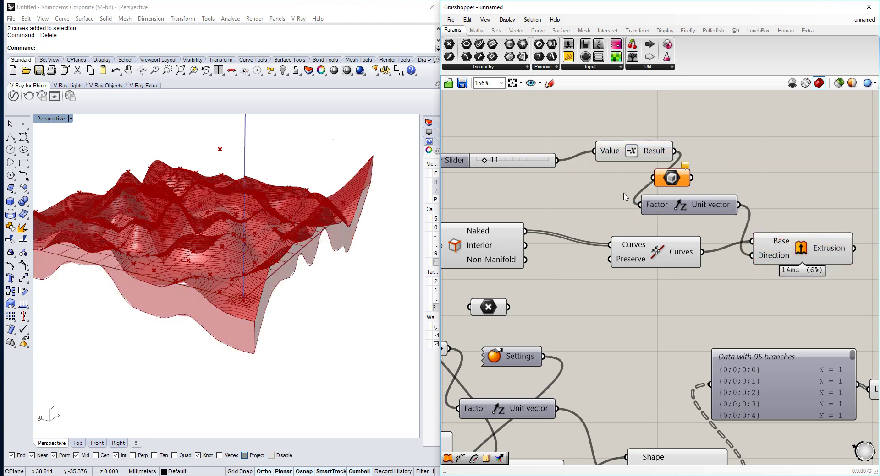
# - Set the extrusion depth slider to 77 and check the extruded terrain walls
pyautogui.moveTo(494, 162); pyautogui.dragTo(535, 162)
pyautogui.moveTo(248, 206); pyautogui.dragTo(298, 249, button='right')
pyautogui.scroll(-5, 273, 239)
pyautogui.scroll(6, 277, 235)
pyautogui.scroll(-3, 299, 253)
# - Add a Project transform component near the Extrusion for flattening curves onto a plane
pyautogui.moveTo(732, 231); pyautogui.dragTo(693, 212, button='right')
pyautogui.scroll(-1, 678, 212)
pyautogui.click(728, 220)
pyautogui.moveTo(728, 175); pyautogui.dragTo(697, 175, button='right')
pyautogui.click(697, 175)
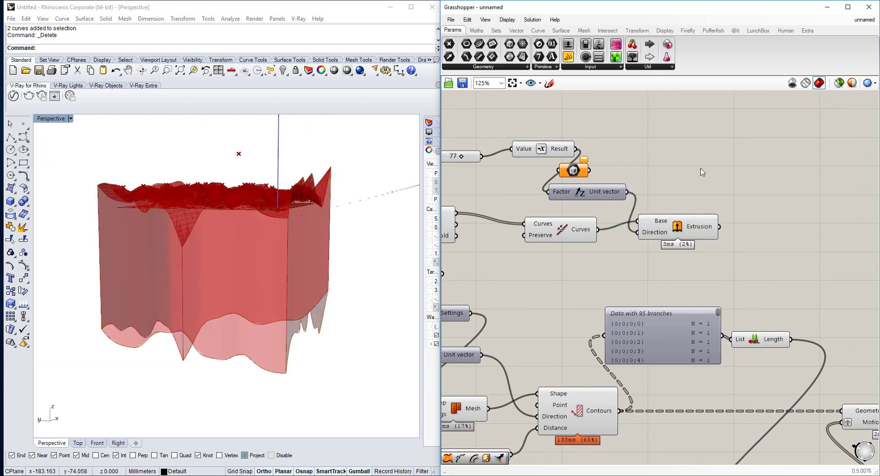
pyautogui.doubleClick(701, 168)
pyautogui.write('project')
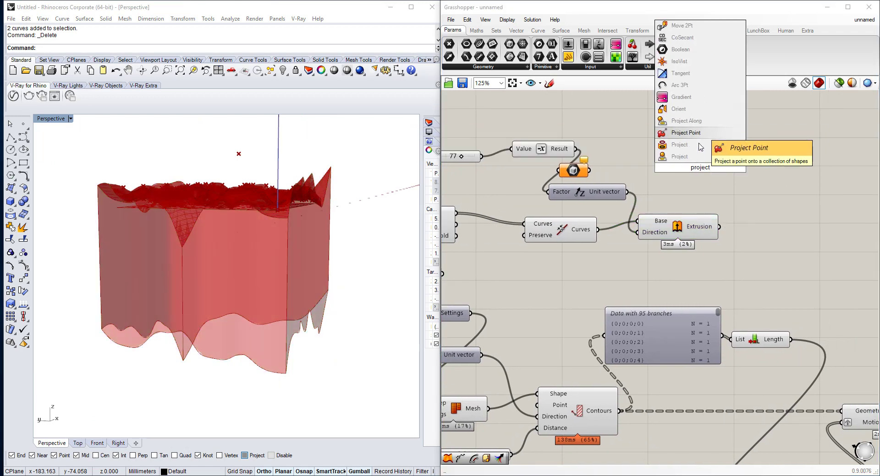
pyautogui.click(681, 145)
# - Connect the joined Curves output to Project's Geometry input and place Project above and beyond the Extrusion
pyautogui.moveTo(697, 166); pyautogui.dragTo(785, 171, button='right')
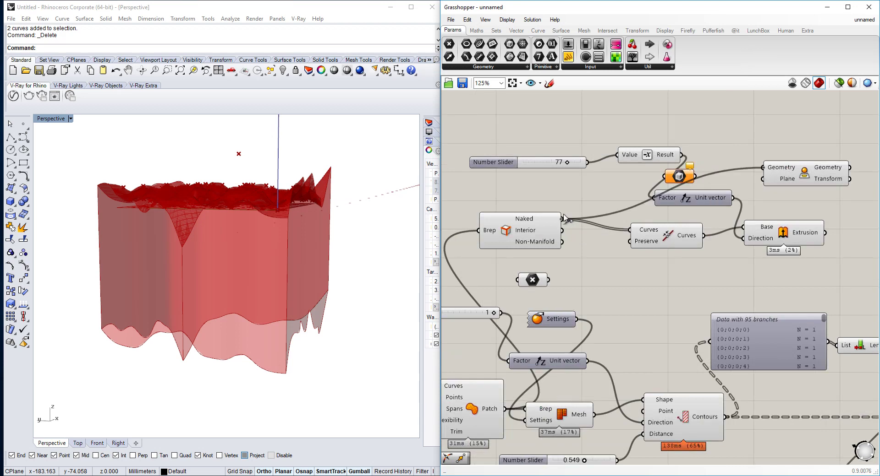
pyautogui.moveTo(707, 221); pyautogui.dragTo(684, 225, button='right')
pyautogui.moveTo(746, 176); pyautogui.dragTo(746, 173)
pyautogui.moveTo(779, 174); pyautogui.dragTo(748, 177, button='right')
pyautogui.moveTo(748, 178); pyautogui.dragTo(808, 192)
# - Add a Multiplication component and connect the negative Unit Z vector to its B input
pyautogui.doubleClick(700, 151)
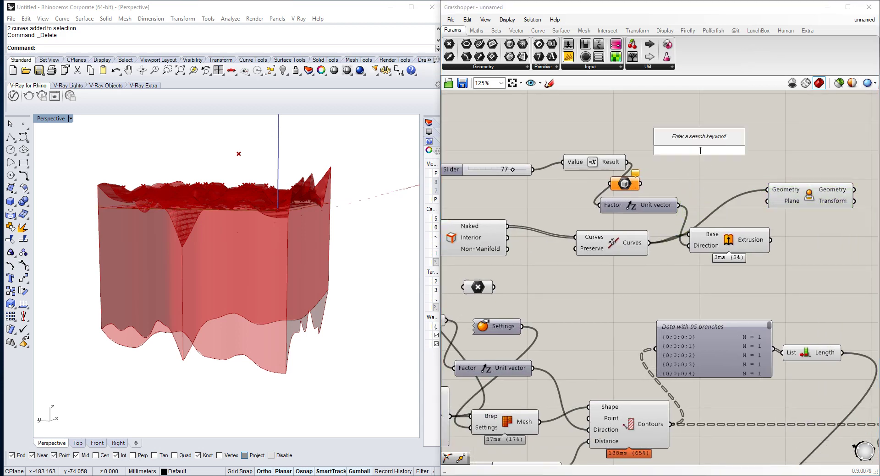
pyautogui.write('multi')
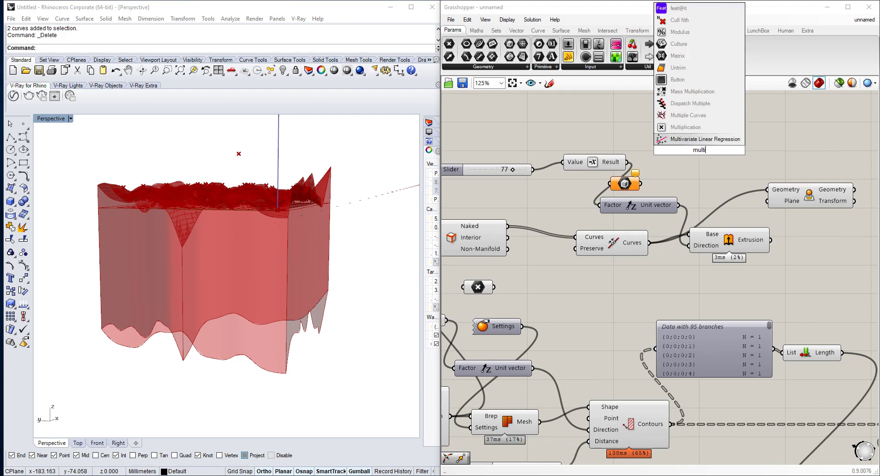
pyautogui.press('Return')
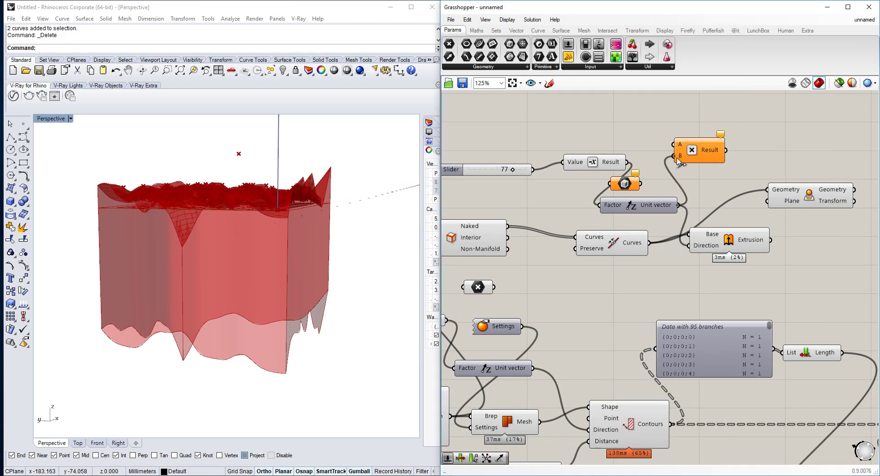
# - Feed a floating-point slider set to 1.000 into Multiplication's A input and connect the Result to Project's Plane input
pyautogui.doubleClick(600, 124)
pyautogui.write('1')
pyautogui.press('Return')
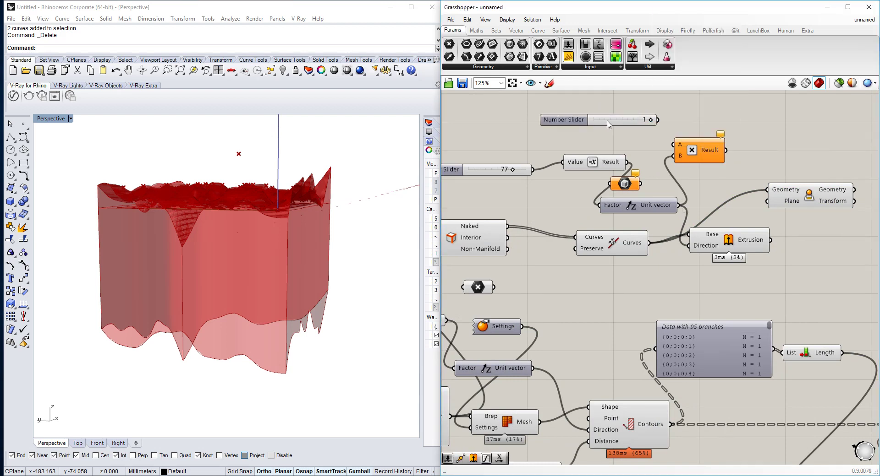
pyautogui.doubleClick(575, 123)
pyautogui.click(562, 93)
pyautogui.click(575, 205)
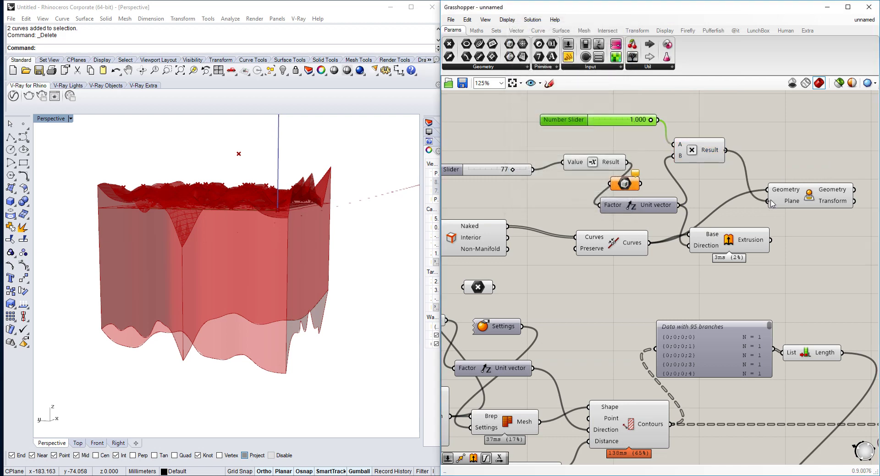
pyautogui.moveTo(770, 201); pyautogui.dragTo(770, 201)
pyautogui.moveTo(841, 201); pyautogui.dragTo(766, 190, button='right')
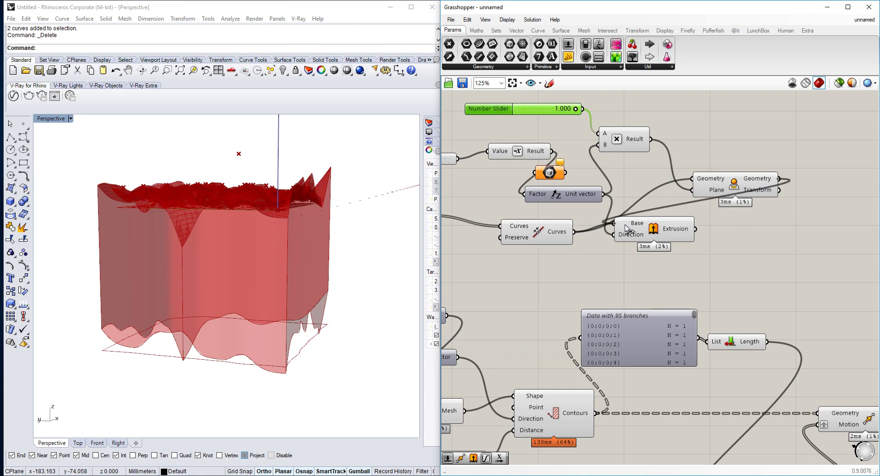
# - Add a Split Brep component beyond the Extrusion
pyautogui.moveTo(736, 238); pyautogui.dragTo(681, 228, button='right')
pyautogui.doubleClick(752, 228)
pyautogui.write('br')
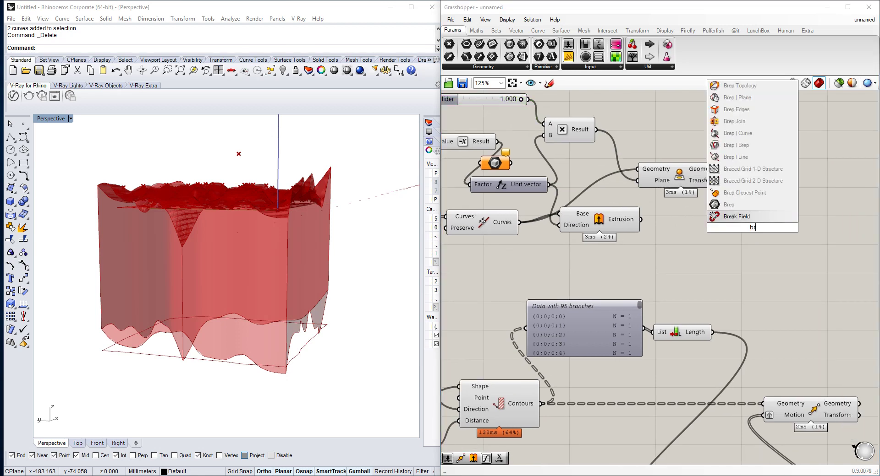
pyautogui.write('ep split')
pyautogui.press('Return')
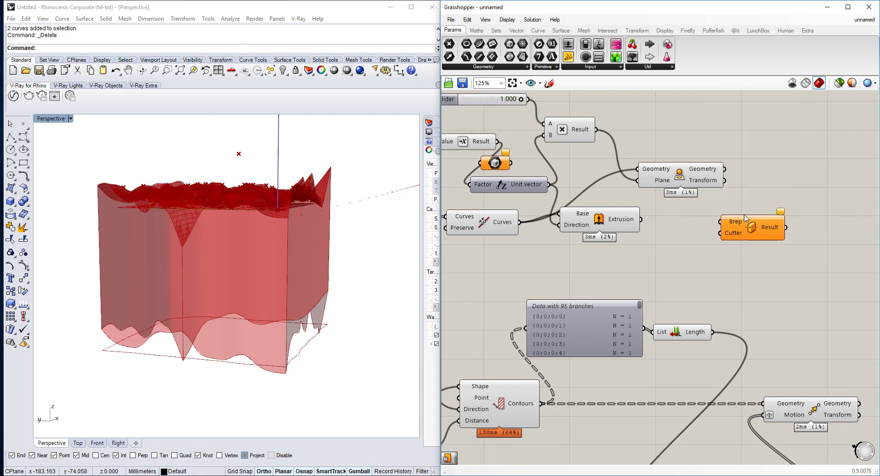
# - Add a Boundary Surfaces component and connect the projected geometry to its Edges input
pyautogui.moveTo(725, 173); pyautogui.dragTo(700, 169, button='right')
pyautogui.doubleClick(758, 167)
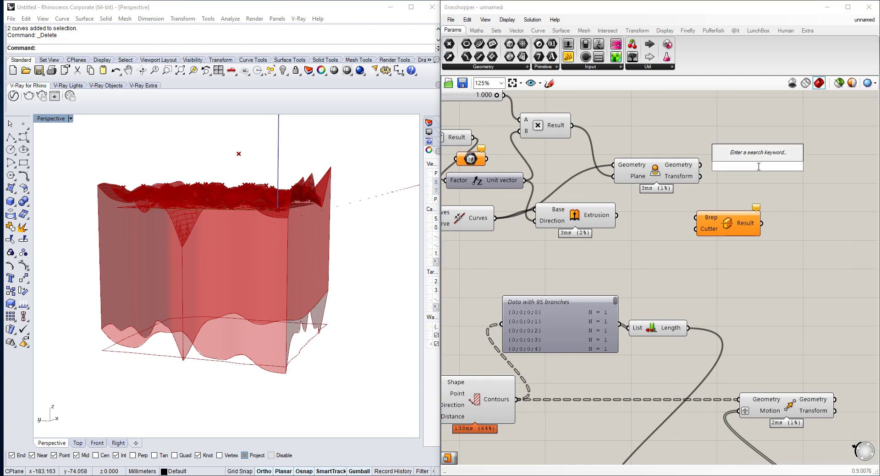
pyautogui.write('bounda')
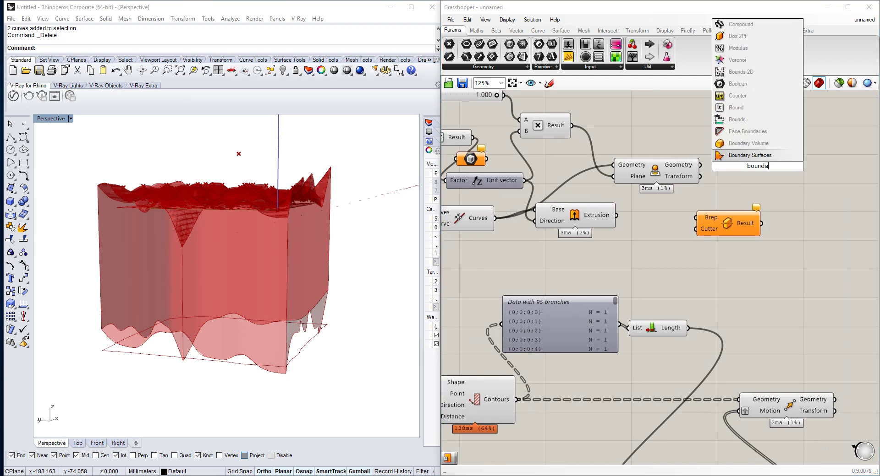
pyautogui.write('r')
pyautogui.press('Return')
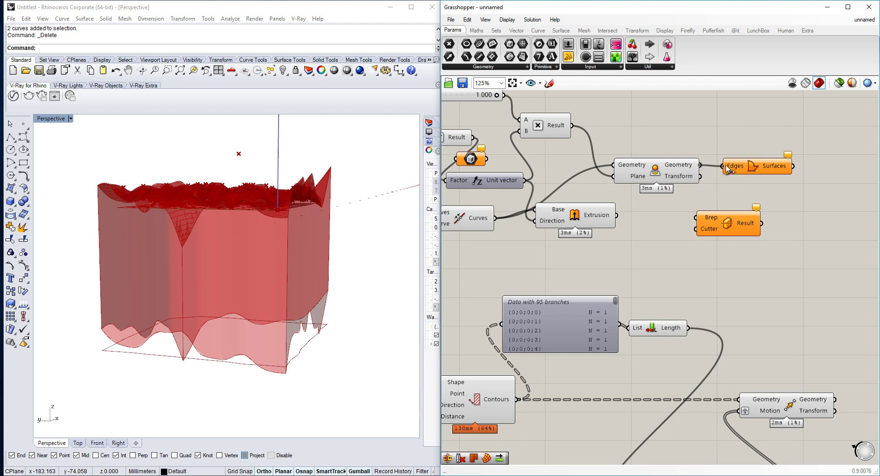
pyautogui.moveTo(726, 168); pyautogui.dragTo(727, 168)
# - Lower the slider on Multiplication's A input so the flat boundary surface cuts through the middle of the extruded walls
pyautogui.click(752, 167)
pyautogui.moveTo(520, 92); pyautogui.dragTo(595, 133, button='right')
pyautogui.moveTo(572, 143); pyautogui.dragTo(546, 145)
# - Connect the boundary surface to Split Brep's Cutter input and the Extrusion to its Brep input
pyautogui.moveTo(714, 182); pyautogui.dragTo(573, 136, button='right')
pyautogui.moveTo(645, 230); pyautogui.dragTo(720, 232)
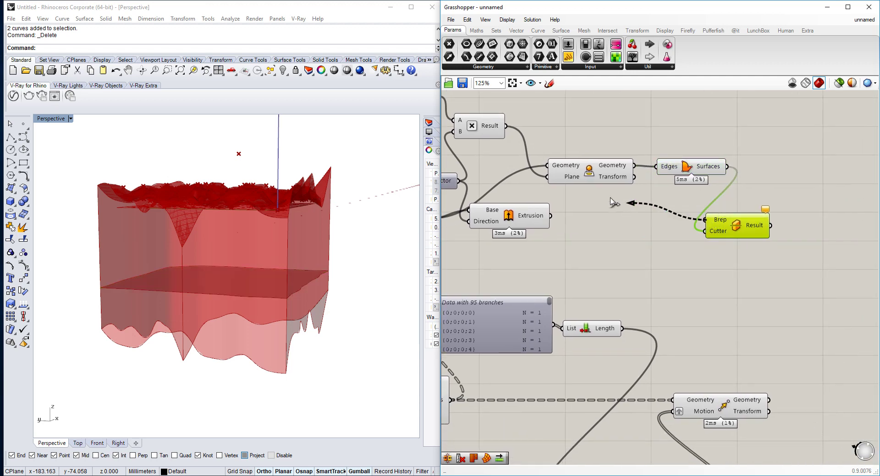
pyautogui.moveTo(554, 222); pyautogui.dragTo(553, 219)
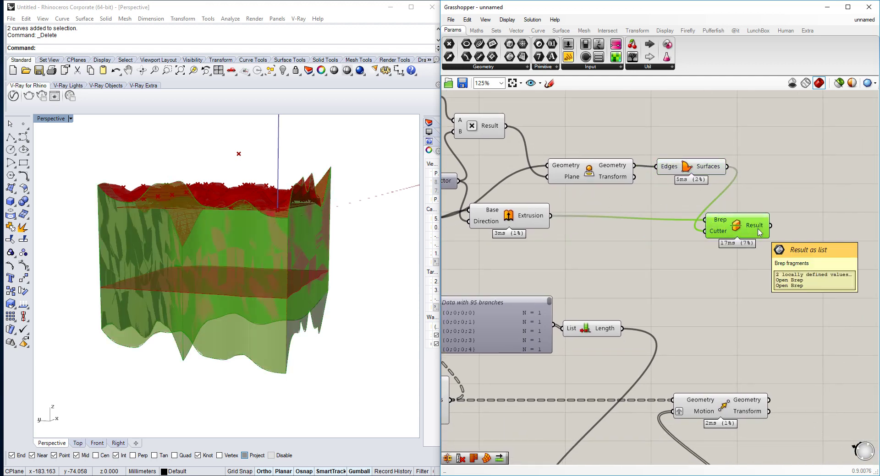
# - Add a List Item component and connect the Split Brep result to its List input
pyautogui.moveTo(757, 232); pyautogui.dragTo(678, 233, button='right')
pyautogui.doubleClick(732, 229)
pyautogui.write('list item')
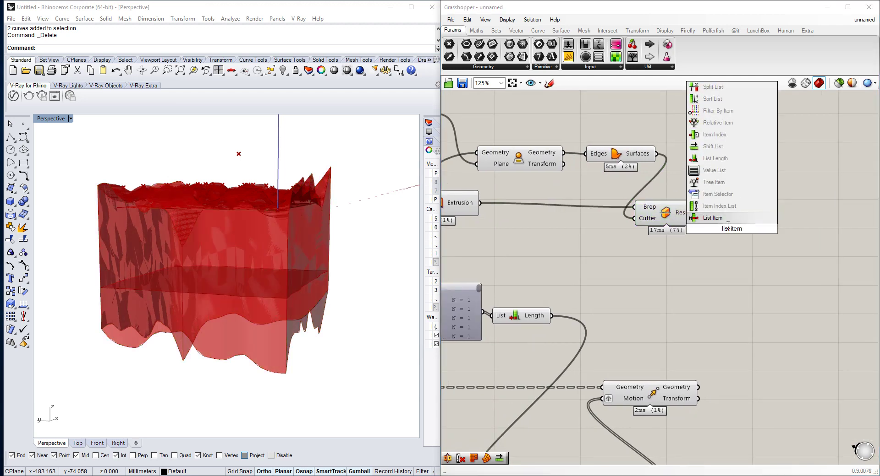
pyautogui.press('Return')
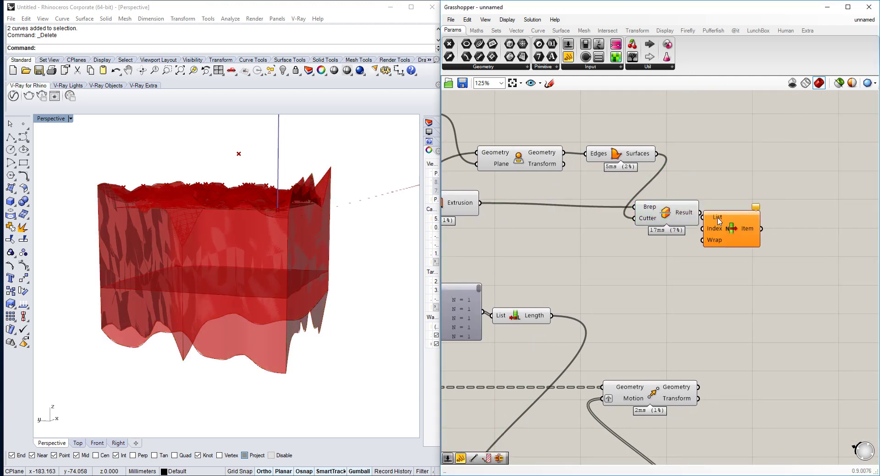
pyautogui.moveTo(732, 218); pyautogui.dragTo(743, 219)
# - Turn off the preview of Split Brep and the wall-building components that precede it, leaving List Item visible
pyautogui.click(666, 212)
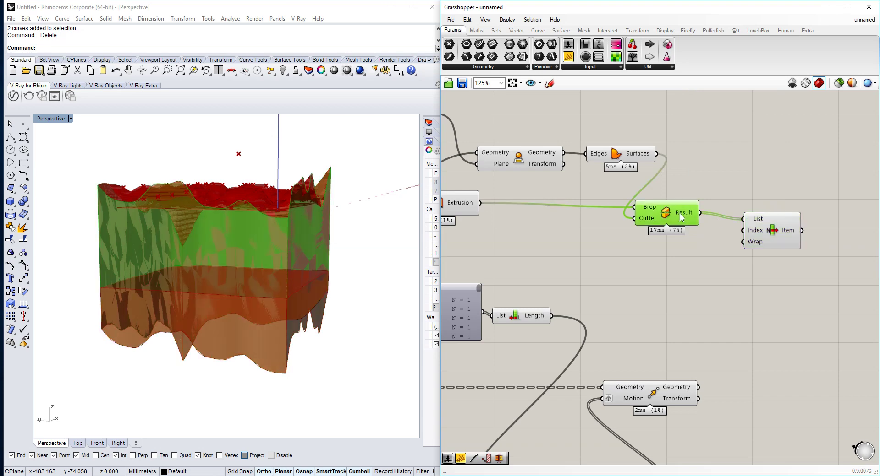
pyautogui.rightClick(680, 213)
pyautogui.scroll(-3, 674, 152)
pyautogui.moveTo(689, 128); pyautogui.dragTo(492, 226)
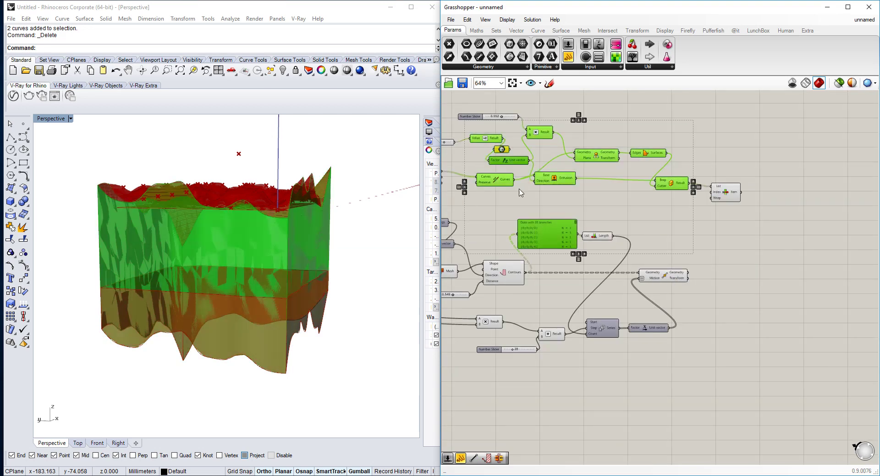
pyautogui.middleClick(555, 179)
pyautogui.click(588, 148)
pyautogui.click(776, 179)
# - Feed a number slider set to 1 into List Item's Index input and inspect the selected wall piece under the terrain
pyautogui.scroll(2, 756, 180)
pyautogui.doubleClick(633, 238)
pyautogui.write('1')
pyautogui.click(643, 228)
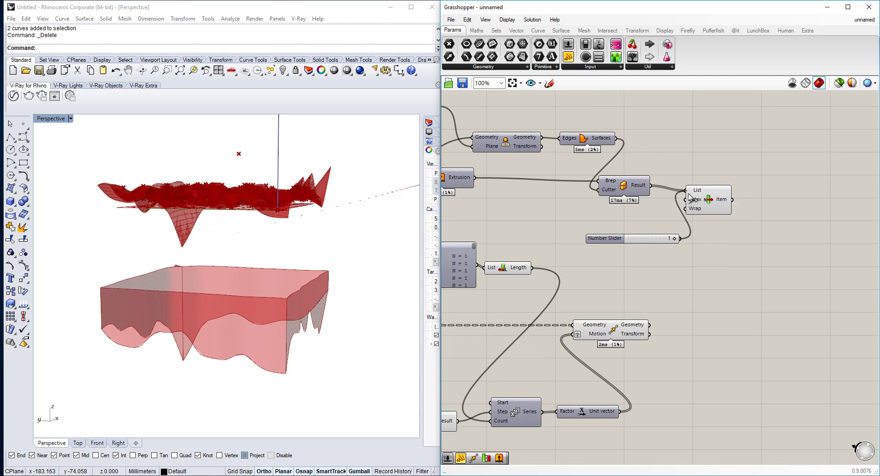
pyautogui.moveTo(689, 196); pyautogui.dragTo(688, 200)
pyautogui.moveTo(676, 239); pyautogui.dragTo(730, 242)
pyautogui.moveTo(256, 242); pyautogui.dragTo(301, 267, button='right')
pyautogui.scroll(3, 300, 265)
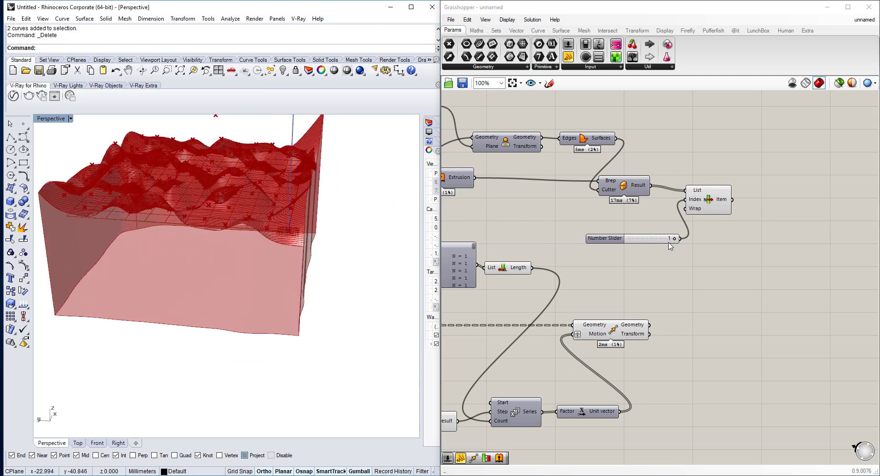
# - Move the List Item index slider further from List Item so it sits below Split Brep
pyautogui.scroll(2, 754, 216)
pyautogui.click(681, 192)
pyautogui.scroll(-6, 678, 197)
pyautogui.scroll(5, 671, 228)
pyautogui.click(567, 247)
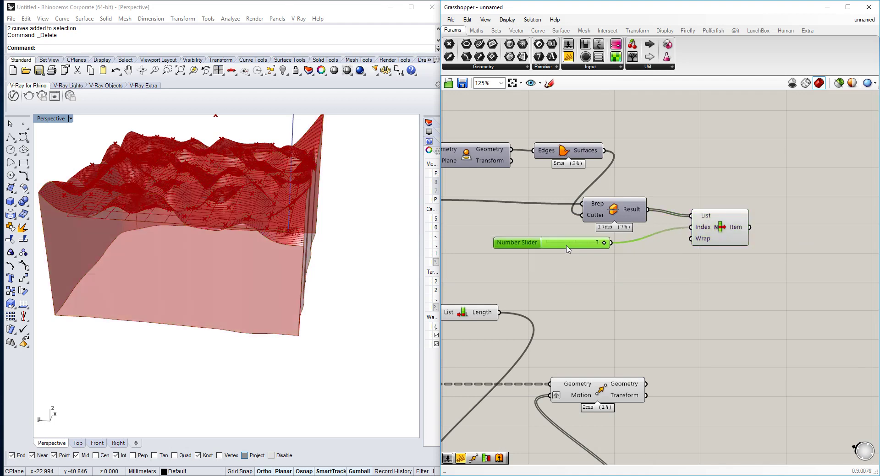
# - Add a Brep Join component beside and below List Item
pyautogui.scroll(-2, 568, 249)
pyautogui.scroll(-2, 781, 227)
pyautogui.scroll(2, 630, 220)
pyautogui.scroll(-4, 594, 200)
pyautogui.scroll(4, 693, 206)
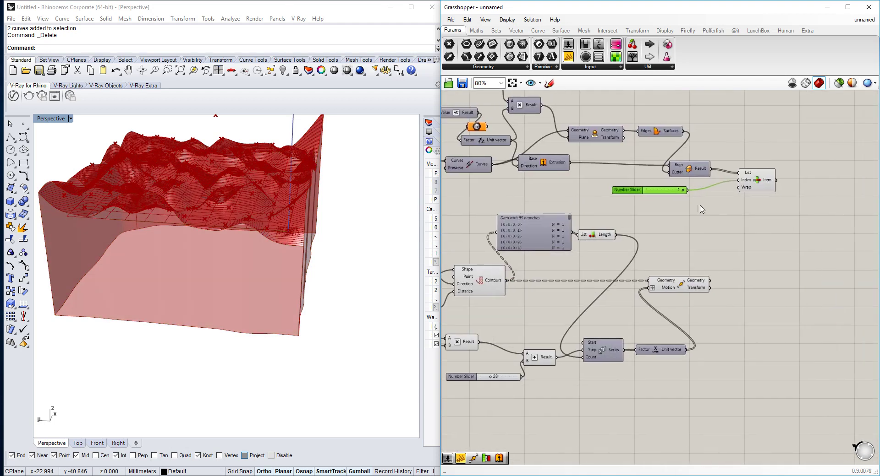
pyautogui.doubleClick(799, 225)
pyautogui.write('brep join')
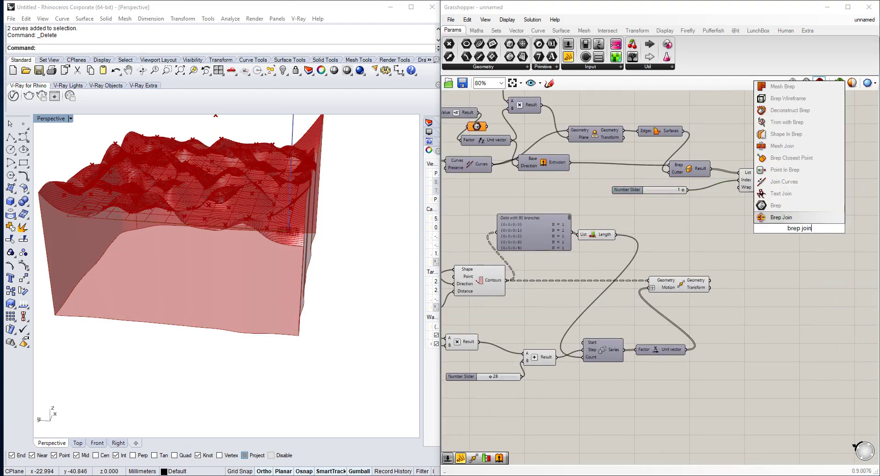
pyautogui.press('Return')
# - Connect List Item's Item output and the Patch surface to Brep Join's Breps input and flatten that input
pyautogui.scroll(-2, 761, 223)
pyautogui.scroll(-2, 792, 206)
pyautogui.scroll(5, 618, 236)
pyautogui.click(582, 249)
pyautogui.scroll(-4, 571, 251)
pyautogui.scroll(3, 602, 241)
pyautogui.scroll(-1, 543, 279)
pyautogui.moveTo(847, 231); pyautogui.dragTo(842, 241)
pyautogui.scroll(4, 842, 242)
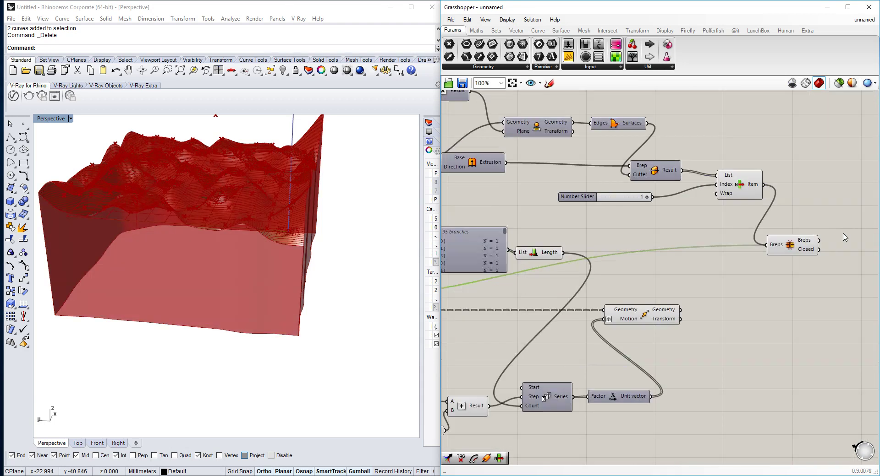
pyautogui.rightClick(761, 251)
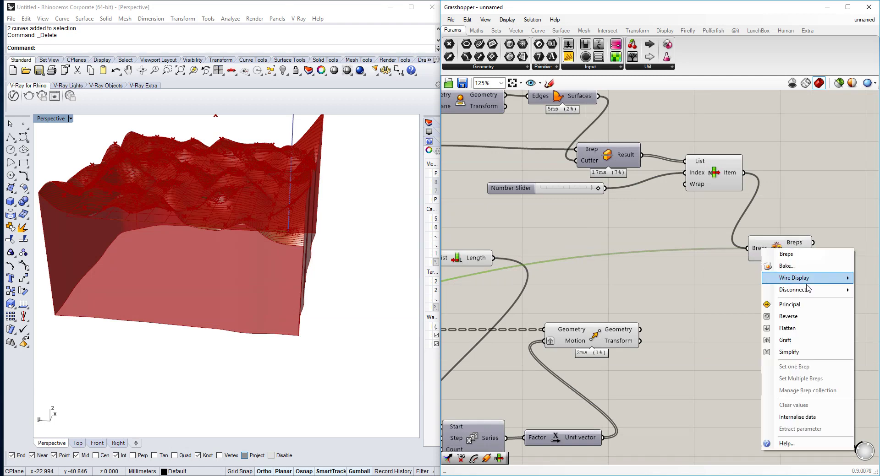
pyautogui.click(807, 316)
# - Feed Brep Join's Breps output into the Mesh component's Brep input so the contours cut the walled terrain
pyautogui.scroll(-3, 820, 248)
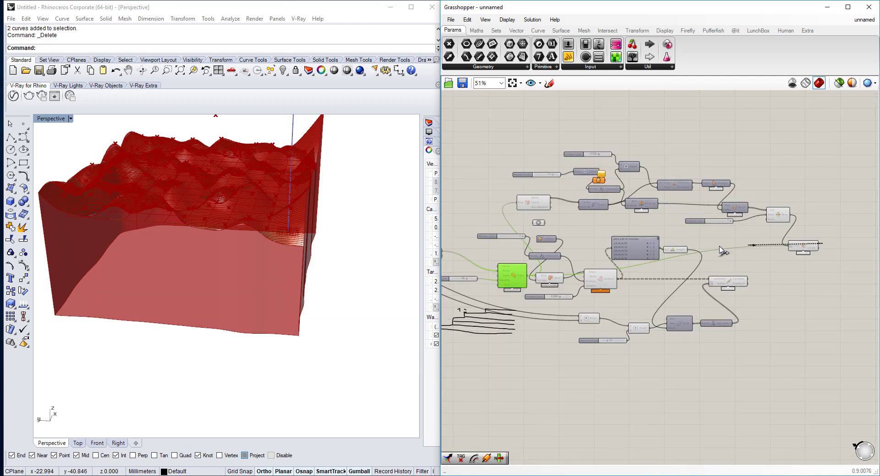
pyautogui.scroll(4, 494, 319)
pyautogui.moveTo(534, 323); pyautogui.dragTo(631, 282)
pyautogui.scroll(-4, 678, 239)
pyautogui.scroll(2, 631, 278)
pyautogui.scroll(-1, 659, 267)
pyautogui.moveTo(205, 227); pyautogui.dragTo(243, 250, button='right')
pyautogui.scroll(-3, 728, 217)
# - Turn off the preview of Brep Join and List Item
pyautogui.scroll(5, 756, 229)
pyautogui.click(702, 250)
pyautogui.scroll(-2, 622, 223)
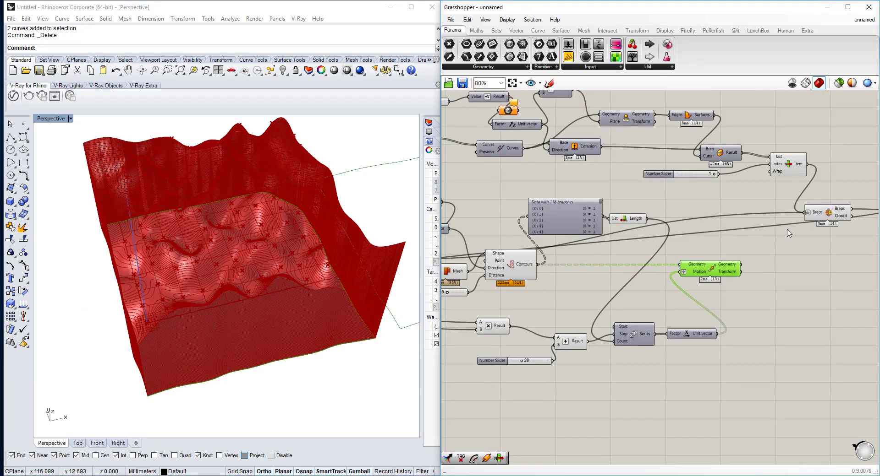
pyautogui.click(813, 216)
pyautogui.middleClick(813, 217)
pyautogui.click(771, 170)
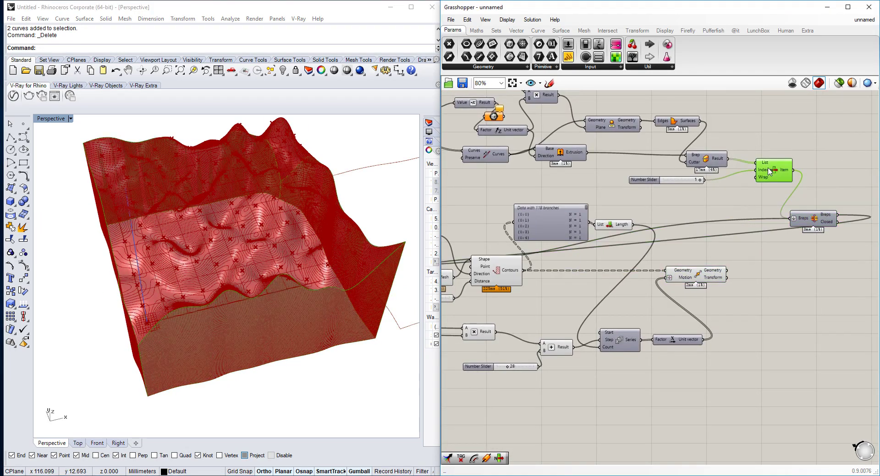
pyautogui.middleClick(768, 169)
pyautogui.click(798, 139)
# - Turn off the preview of Patch and of the point grid and jitter components that precede it
pyautogui.scroll(-2, 684, 178)
pyautogui.scroll(4, 508, 261)
pyautogui.moveTo(564, 222); pyautogui.dragTo(683, 239, button='right')
pyautogui.scroll(-2, 683, 239)
pyautogui.click(597, 222)
pyautogui.middleClick(598, 222)
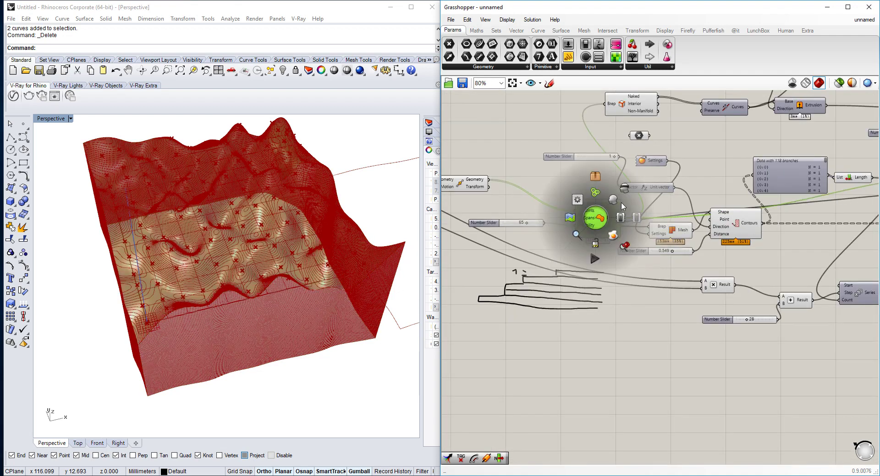
pyautogui.click(623, 190)
pyautogui.scroll(-3, 751, 200)
pyautogui.moveTo(618, 167); pyautogui.dragTo(462, 252)
pyautogui.moveTo(510, 264); pyautogui.dragTo(595, 281, button='right')
pyautogui.middleClick(582, 199)
pyautogui.click(607, 174)
# - Set the number slider feeding the Negative component of the wall height to 57 and inspect the walled terrain
pyautogui.moveTo(215, 284); pyautogui.dragTo(363, 277, button='right')
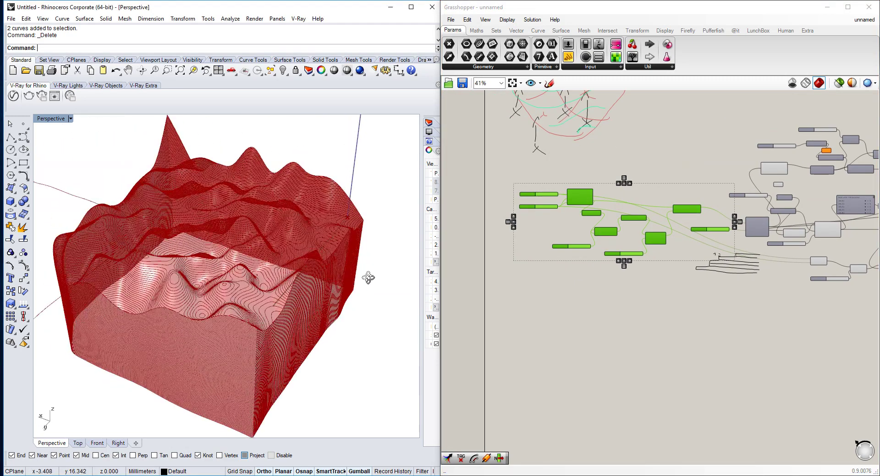
pyautogui.scroll(4, 279, 278)
pyautogui.moveTo(279, 279); pyautogui.dragTo(294, 248, button='right')
pyautogui.moveTo(807, 173); pyautogui.dragTo(655, 207, button='right')
pyautogui.scroll(8, 641, 178)
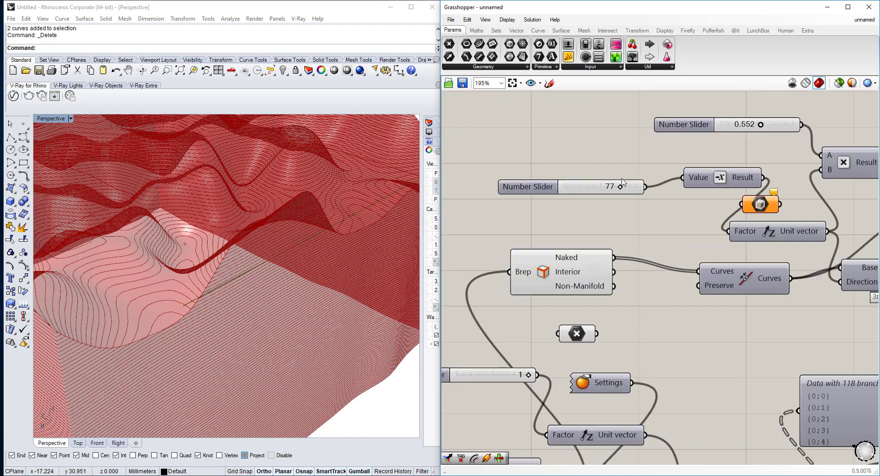
pyautogui.moveTo(611, 194); pyautogui.dragTo(569, 201)
pyautogui.moveTo(275, 252); pyautogui.dragTo(312, 206, button='right')
pyautogui.scroll(-4, 613, 231)
# - Set the slider on the Jitter component's Jitter input to 0.694
pyautogui.moveTo(612, 231); pyautogui.dragTo(704, 127, button='right')
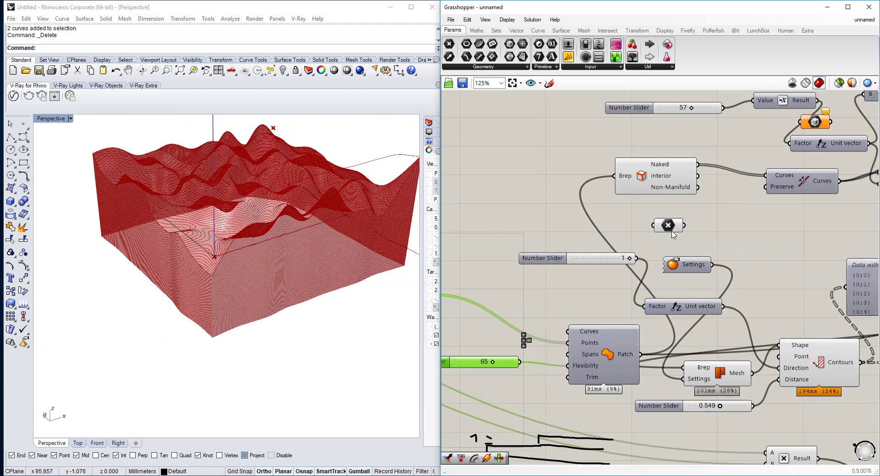
pyautogui.moveTo(637, 348); pyautogui.dragTo(655, 279, button='right')
pyautogui.moveTo(767, 262); pyautogui.dragTo(745, 221, button='right')
pyautogui.scroll(2, 728, 291)
pyautogui.moveTo(728, 290); pyautogui.dragTo(601, 300, button='right')
pyautogui.scroll(-2, 682, 310)
pyautogui.moveTo(502, 270); pyautogui.dragTo(674, 279, button='right')
pyautogui.moveTo(472, 221); pyautogui.dragTo(695, 228, button='right')
pyautogui.scroll(-2, 694, 228)
pyautogui.click(667, 233)
pyautogui.scroll(2, 579, 295)
pyautogui.moveTo(593, 313); pyautogui.dragTo(679, 288, button='right')
pyautogui.scroll(2, 679, 288)
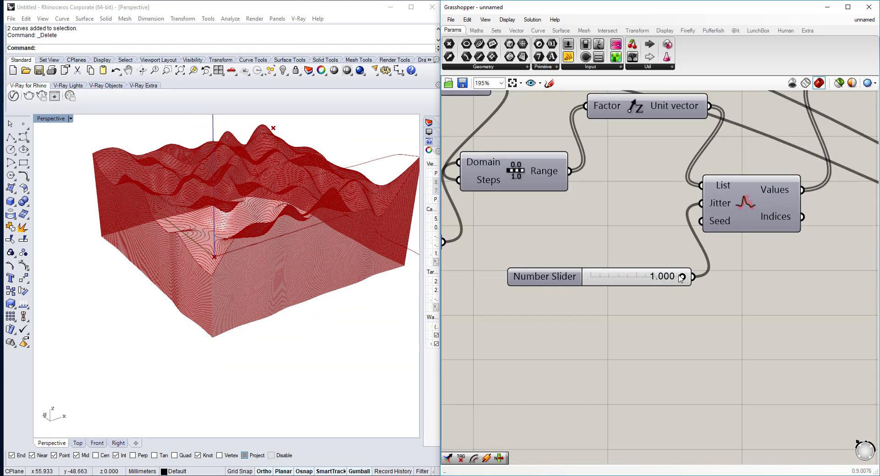
pyautogui.moveTo(662, 278); pyautogui.dragTo(641, 278)
# - Set the slider feeding the Range component's Domain to 5 and the Jitter amount slider to 0.463
pyautogui.scroll(-2, 623, 200)
pyautogui.scroll(-1, 621, 199)
pyautogui.moveTo(621, 198); pyautogui.dragTo(660, 226, button='right')
pyautogui.scroll(3, 542, 241)
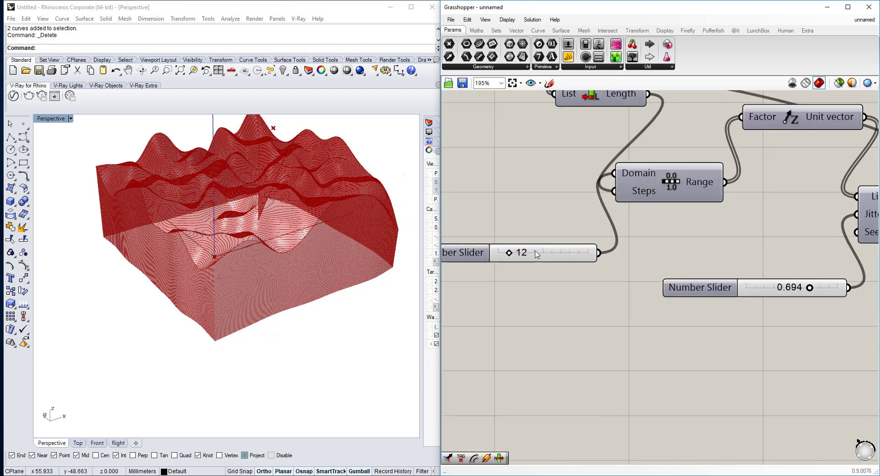
pyautogui.moveTo(508, 255); pyautogui.dragTo(547, 261)
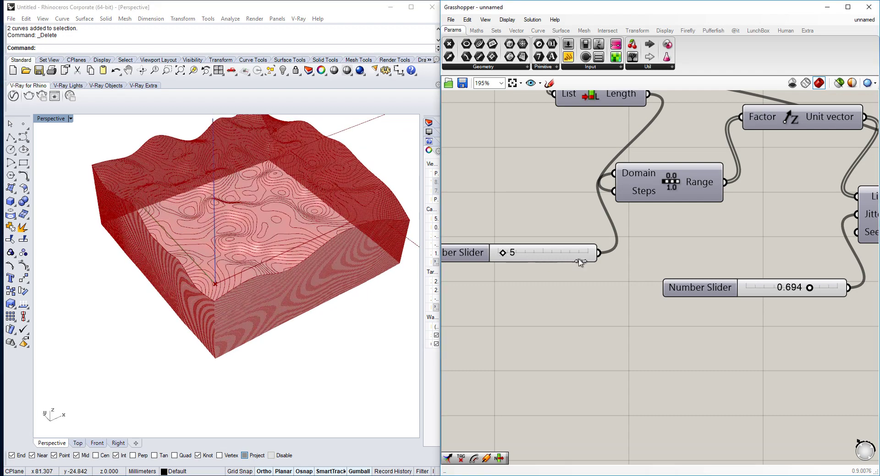
pyautogui.moveTo(807, 292); pyautogui.dragTo(789, 289)
# - Add a number slider, connect it to the Jitter component's Seed input and set it to 59
pyautogui.moveTo(775, 271); pyautogui.dragTo(656, 293, button='right')
pyautogui.doubleClick(669, 274)
pyautogui.write('11')
pyautogui.click(686, 263)
pyautogui.moveTo(750, 256); pyautogui.dragTo(744, 256)
pyautogui.moveTo(688, 273); pyautogui.dragTo(629, 278)
# - Inspect the terrain in Perspective, then maximise the Rhino Top viewport to show the laid-out contours
pyautogui.moveTo(321, 267); pyautogui.dragTo(258, 271, button='right')
pyautogui.scroll(7, 315, 255)
pyautogui.scroll(-4, 311, 245)
pyautogui.doubleClick(52, 121)
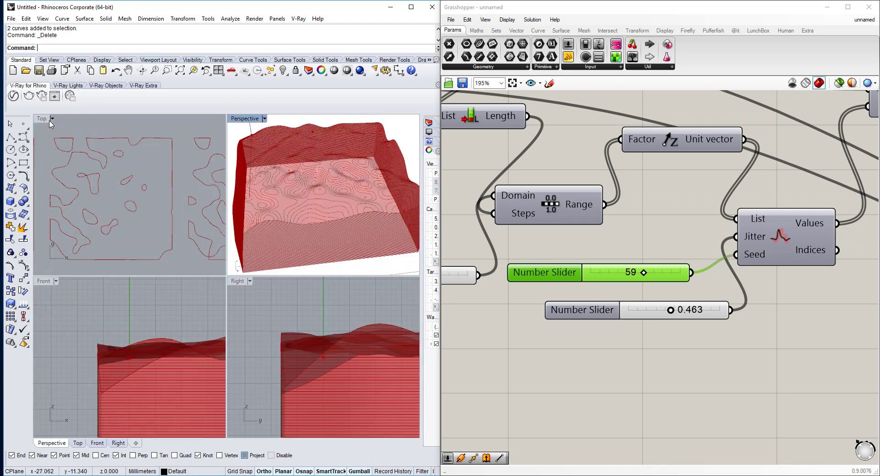
pyautogui.doubleClick(44, 120)
pyautogui.scroll(-14, 197, 183)
pyautogui.scroll(3, 671, 275)
# - Set the Jitter Seed slider to 70 and examine the laid-out contours in the Top view
pyautogui.moveTo(619, 271); pyautogui.dragTo(637, 273)
pyautogui.scroll(5, 290, 221)
pyautogui.moveTo(286, 227); pyautogui.dragTo(266, 201, button='right')
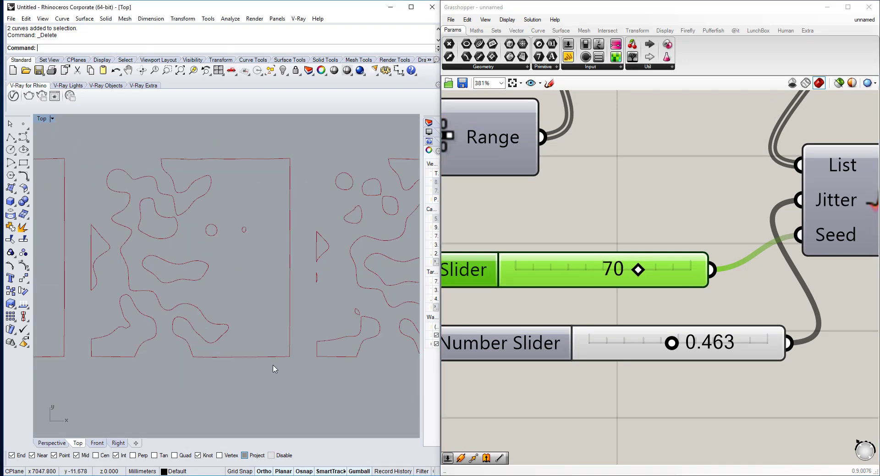
pyautogui.scroll(-5, 243, 221)
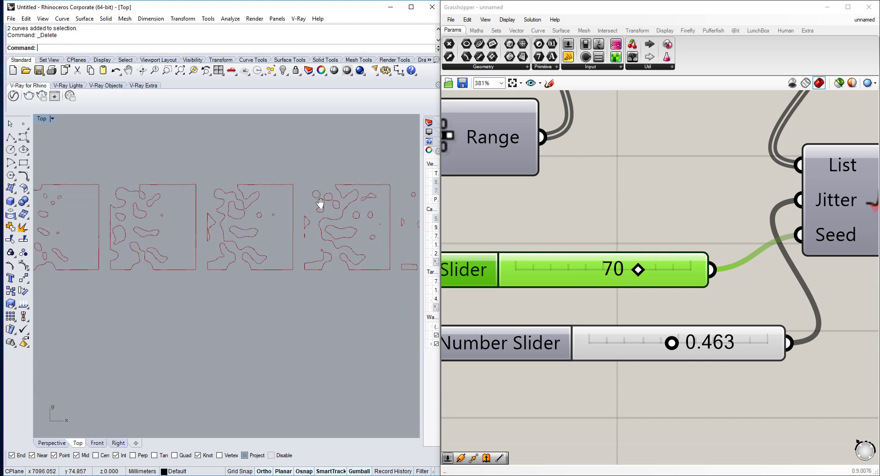
pyautogui.scroll(3, 291, 204)
pyautogui.scroll(-8, 690, 204)
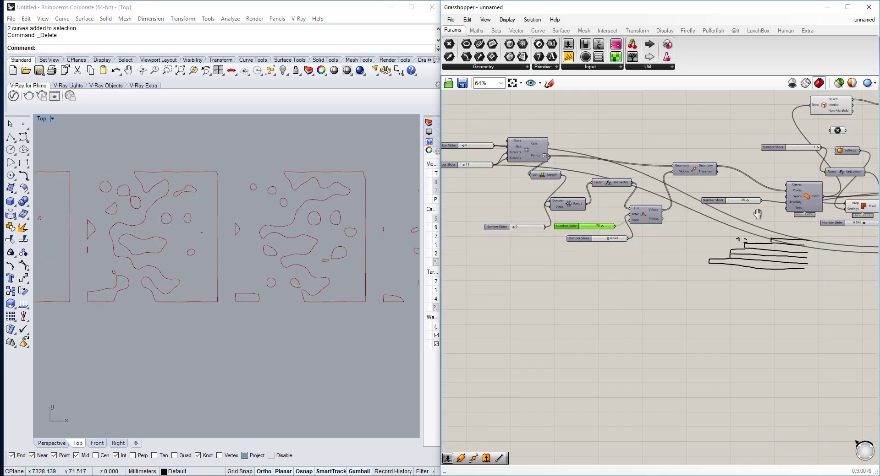
pyautogui.scroll(-2, 476, 232)
pyautogui.scroll(4, 786, 217)
pyautogui.moveTo(596, 236); pyautogui.dragTo(671, 237, button='right')
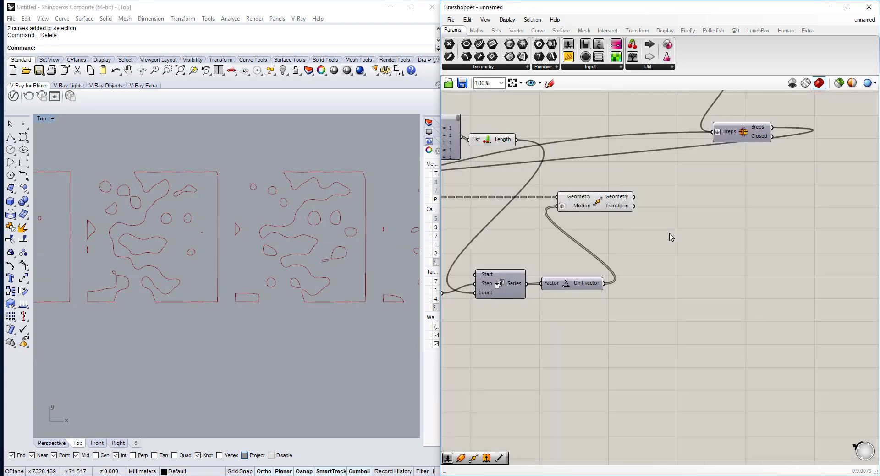
pyautogui.doubleClick(668, 234)
pyautogui.click(641, 319)
pyautogui.scroll(-8, 315, 238)
pyautogui.moveTo(246, 237); pyautogui.dragTo(236, 243, button='right')
pyautogui.moveTo(88, 238); pyautogui.dragTo(158, 226, button='right')
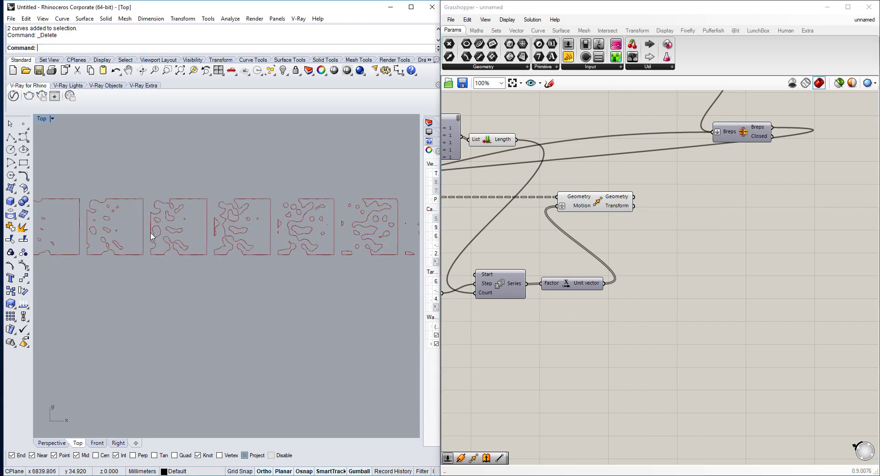
pyautogui.doubleClick(671, 255)
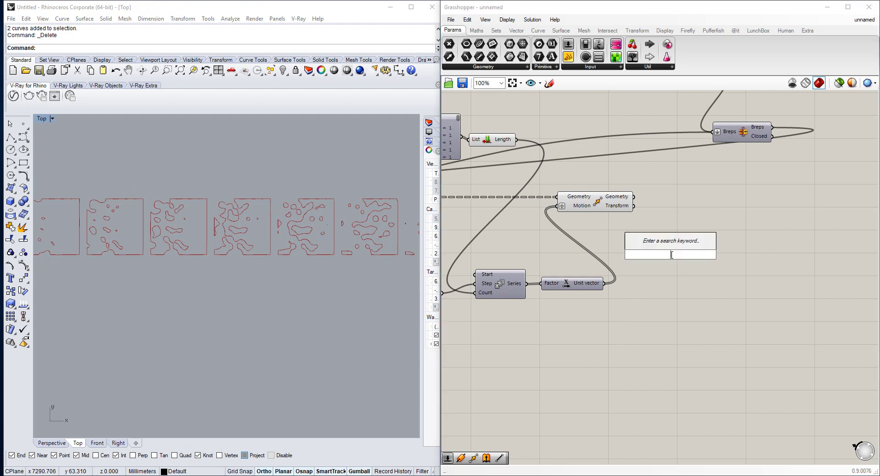
pyautogui.write('point')
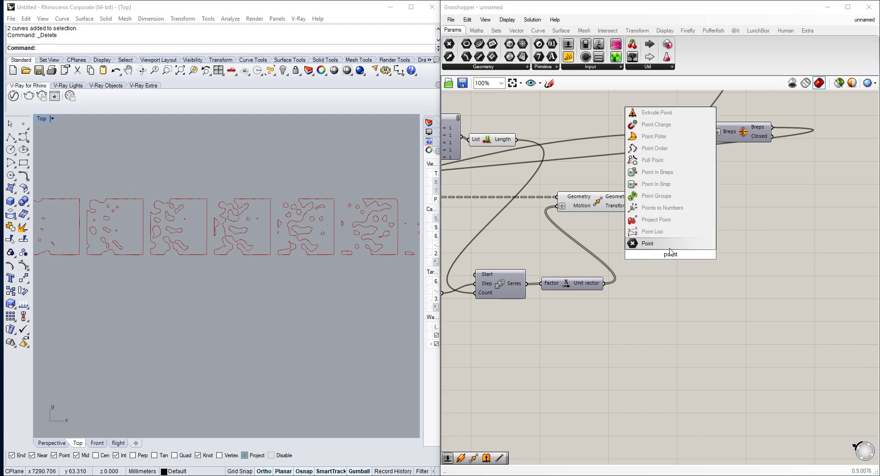
pyautogui.press('Escape')
pyautogui.doubleClick(682, 216)
pyautogui.write('d')
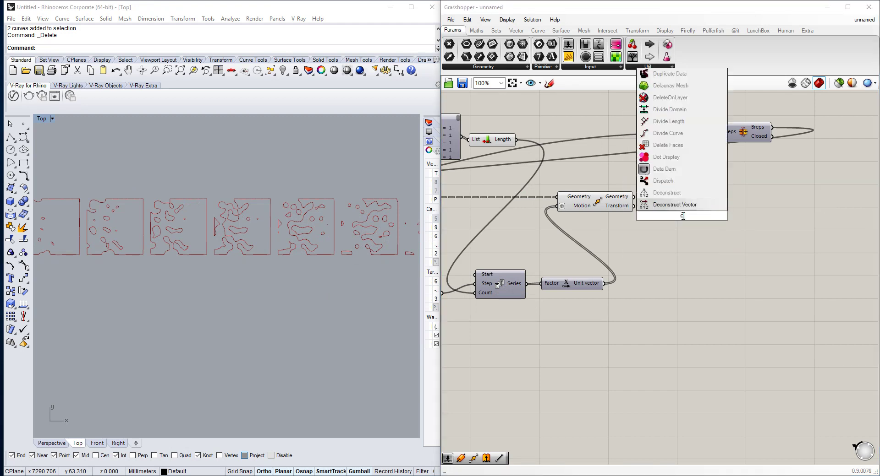
pyautogui.write('isplay point')
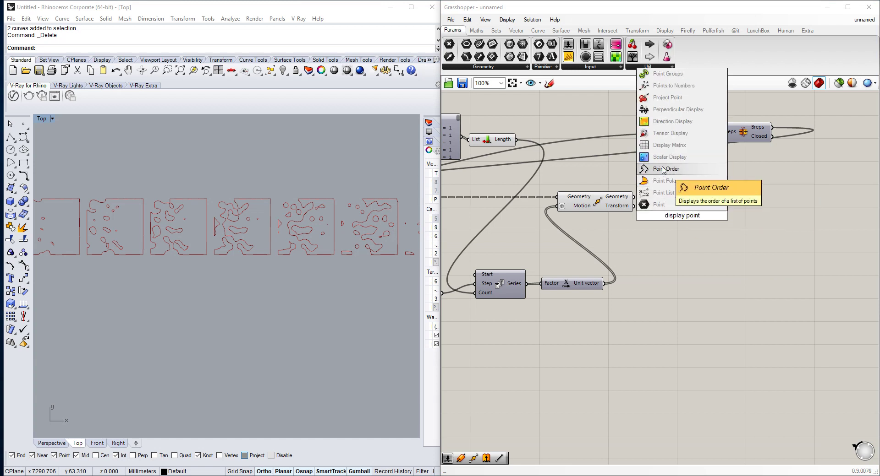
pyautogui.click(848, 37)
pyautogui.click(536, 30)
pyautogui.click(560, 31)
# - Add a Text Tag component beyond the Move component that lays out the contours
pyautogui.doubleClick(703, 288)
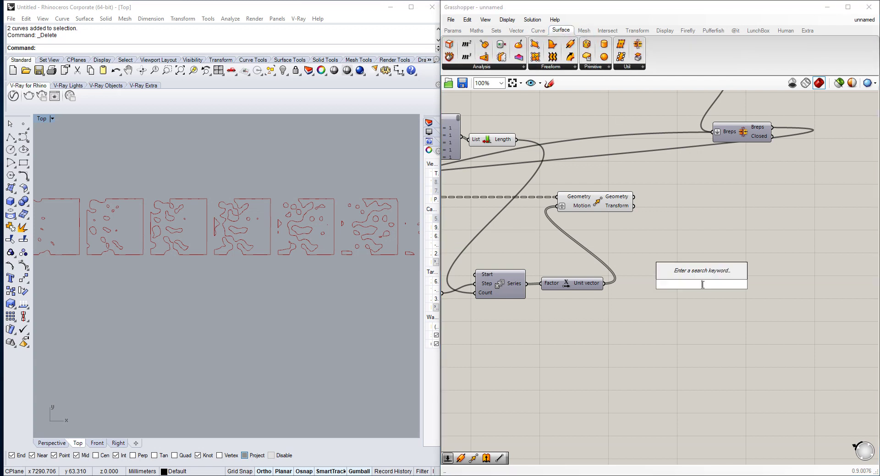
pyautogui.write('text')
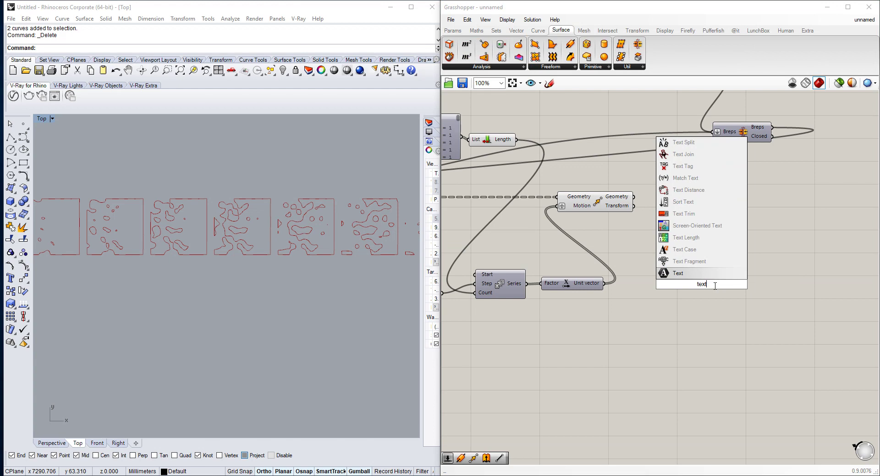
pyautogui.click(684, 166)
pyautogui.scroll(1, 733, 237)
pyautogui.moveTo(699, 232); pyautogui.dragTo(734, 256, button='right')
pyautogui.scroll(-1, 733, 238)
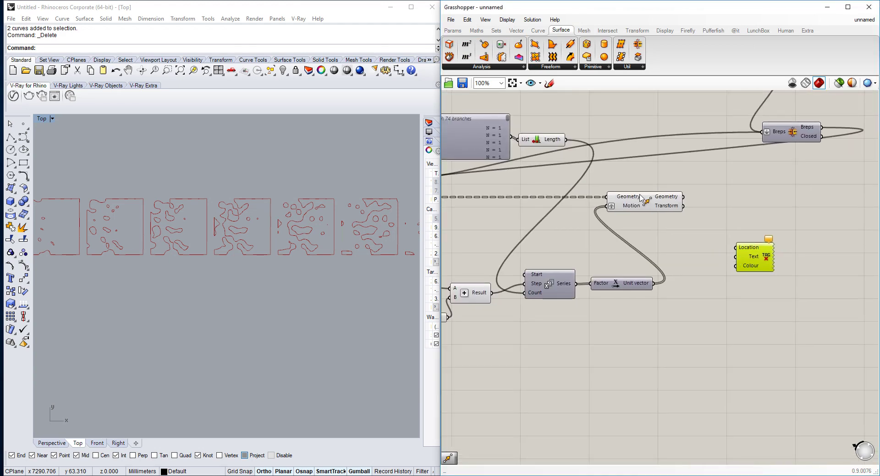
# - Add a second Series component below the one that drives the contour spacing
pyautogui.moveTo(640, 195); pyautogui.dragTo(747, 206, button='right')
pyautogui.scroll(-1, 747, 206)
pyautogui.scroll(2, 691, 278)
pyautogui.moveTo(692, 278); pyautogui.dragTo(657, 266, button='right')
pyautogui.doubleClick(673, 302)
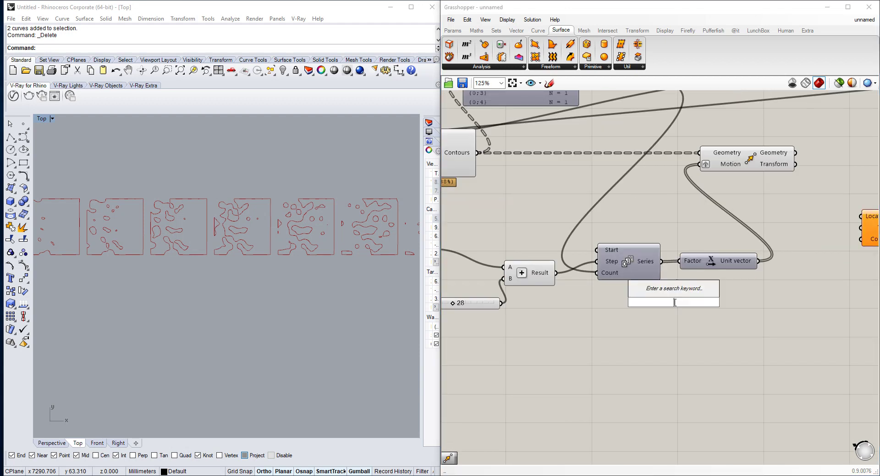
pyautogui.write('series')
pyautogui.click(664, 294)
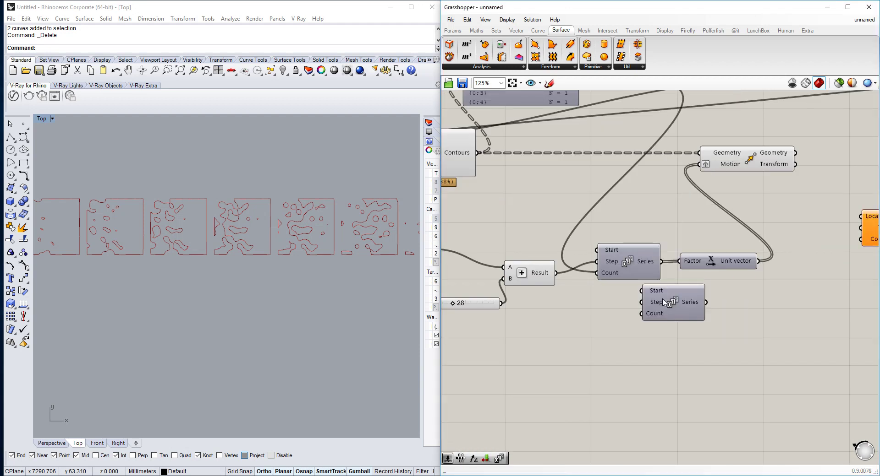
# - Connect List Length to the new Series component's Count input and its Series output to Text Tag's Text input
pyautogui.scroll(-2, 662, 301)
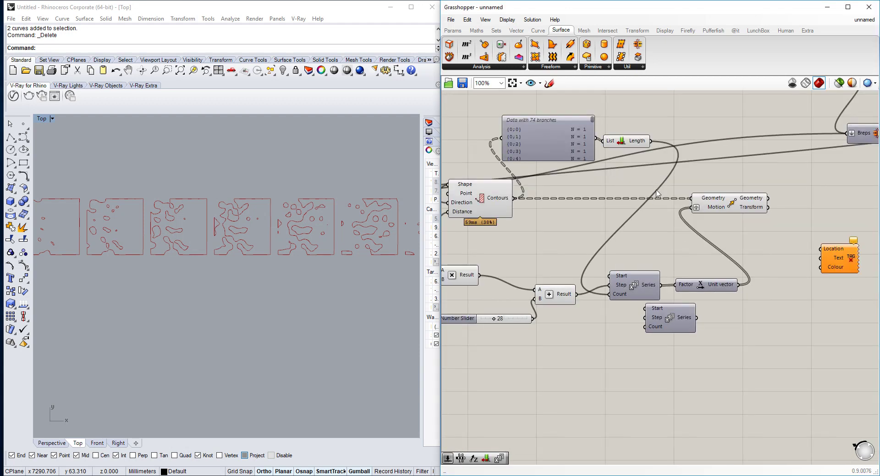
pyautogui.moveTo(652, 141); pyautogui.dragTo(647, 326)
pyautogui.moveTo(715, 309); pyautogui.dragTo(684, 316, button='right')
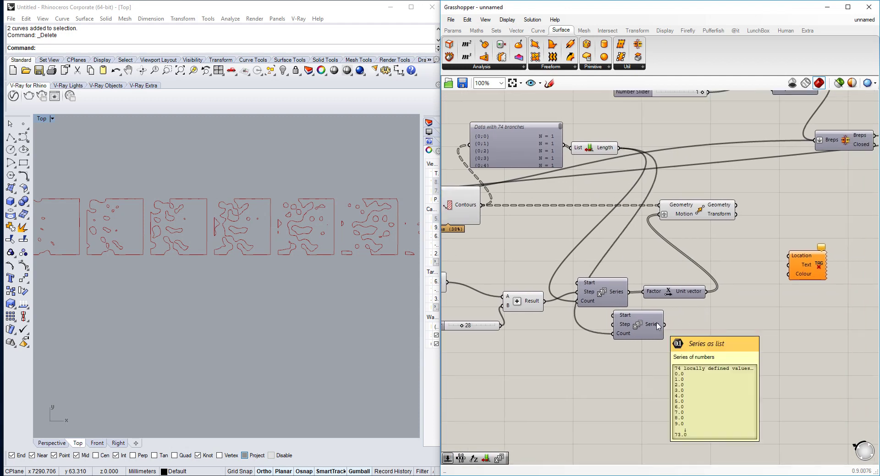
pyautogui.moveTo(662, 325); pyautogui.dragTo(790, 273)
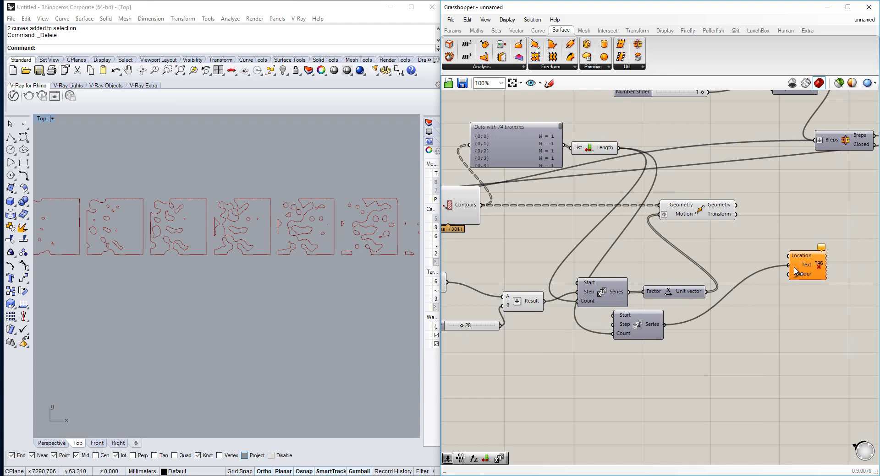
pyautogui.moveTo(794, 268); pyautogui.dragTo(793, 267)
pyautogui.scroll(3, 793, 267)
pyautogui.rightClick(792, 268)
pyautogui.moveTo(769, 253); pyautogui.dragTo(754, 256, button='right')
pyautogui.scroll(-3, 711, 259)
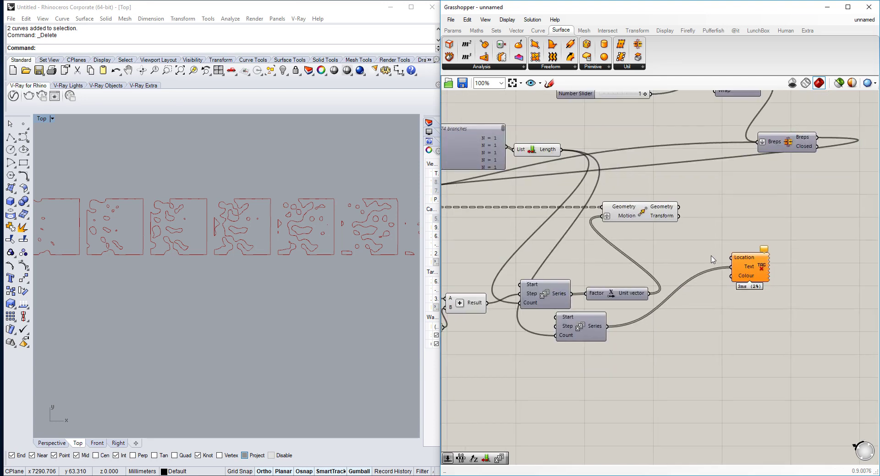
pyautogui.scroll(2, 736, 255)
pyautogui.scroll(-3, 726, 257)
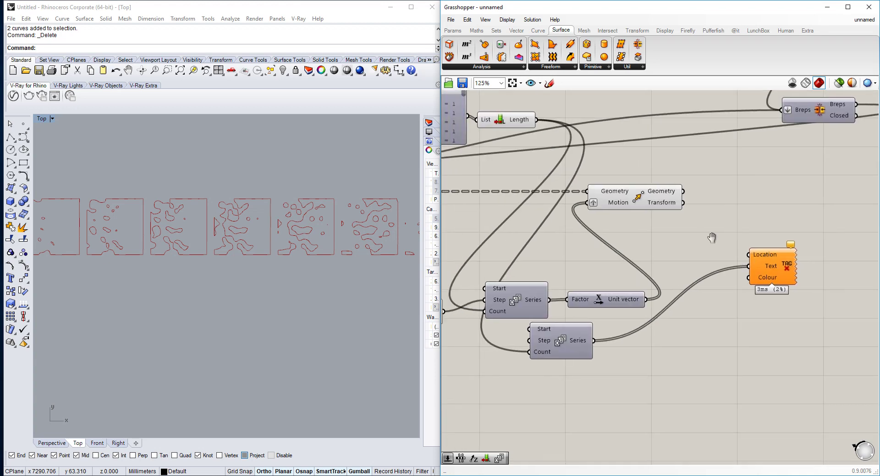
# - Duplicate the Move component that lays out the contours, placing the copy just below the original
pyautogui.click(704, 215)
pyautogui.scroll(2, 713, 234)
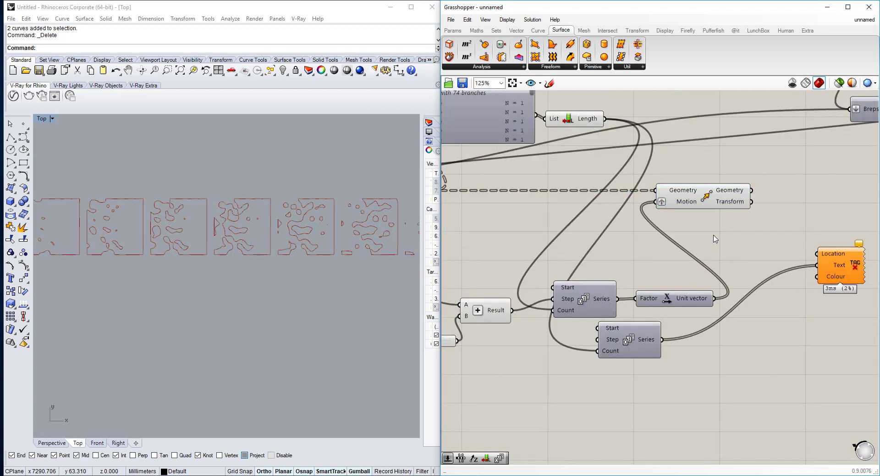
pyautogui.doubleClick(713, 235)
pyautogui.press('Escape')
pyautogui.moveTo(701, 196); pyautogui.dragTo(725, 247)
# - Connect the Point parameter's output to the Contour component's Point input
pyautogui.scroll(-5, 683, 246)
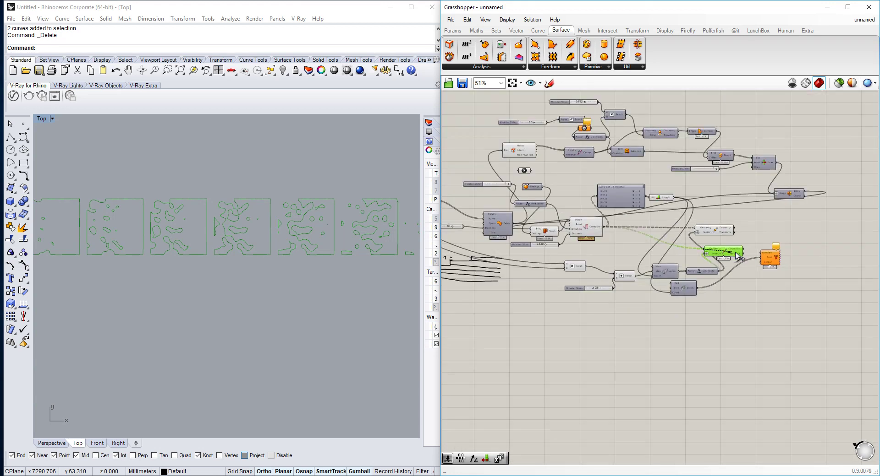
pyautogui.scroll(4, 788, 220)
pyautogui.scroll(-2, 662, 206)
pyautogui.moveTo(819, 211); pyautogui.dragTo(831, 304)
pyautogui.scroll(3, 807, 215)
pyautogui.scroll(-1, 809, 216)
pyautogui.scroll(1, 831, 303)
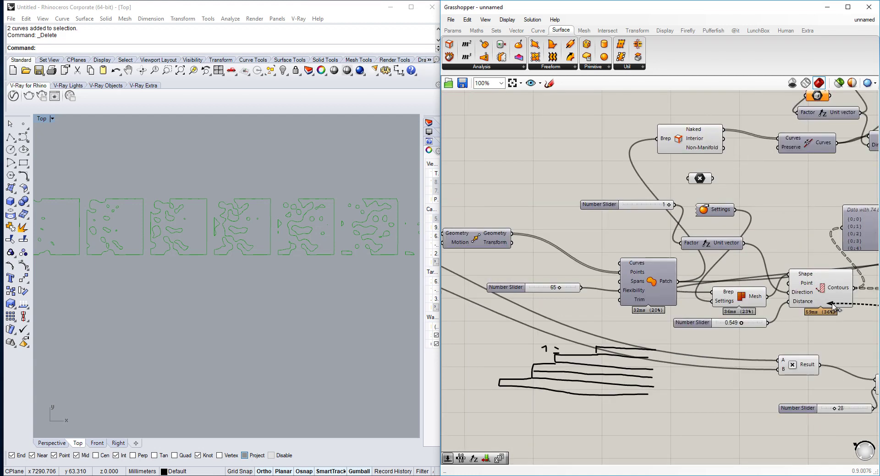
pyautogui.moveTo(713, 178); pyautogui.dragTo(795, 284)
pyautogui.scroll(-1, 775, 226)
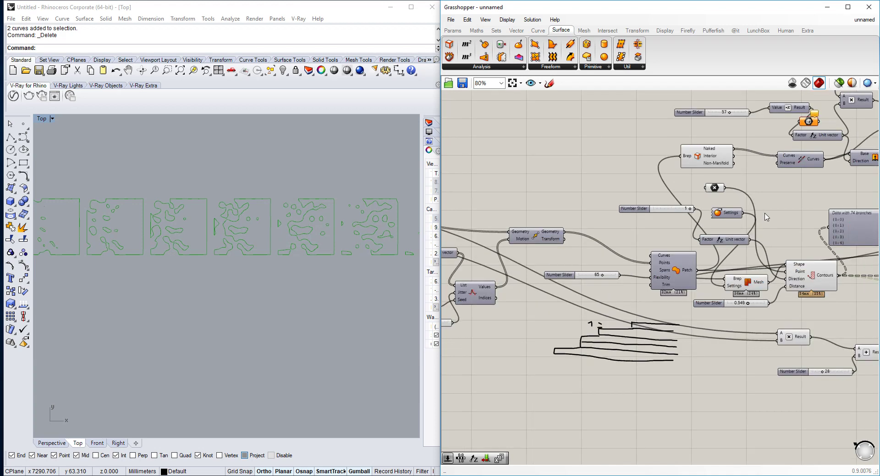
# - Connect the same Point parameter to the duplicated Move component's Geometry input
pyautogui.scroll(3, 761, 214)
pyautogui.scroll(-6, 686, 164)
pyautogui.moveTo(689, 164); pyautogui.dragTo(705, 237)
pyautogui.scroll(2, 824, 211)
pyautogui.scroll(3, 724, 223)
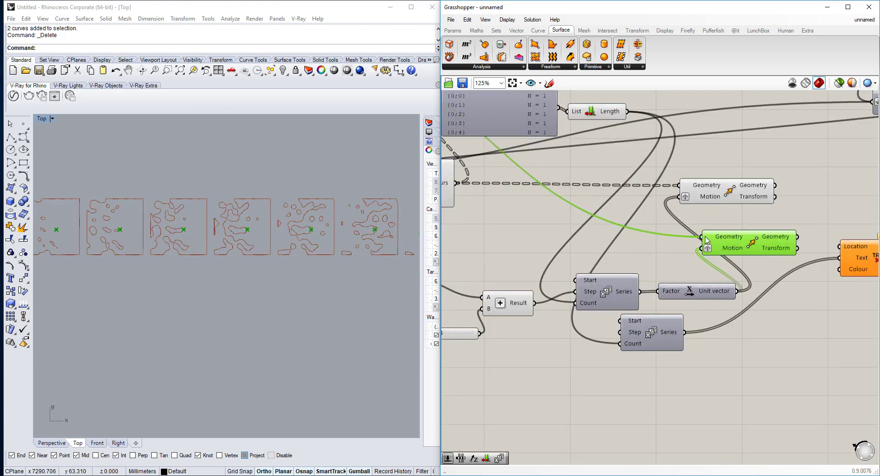
# - Connect the duplicated Move component's Geometry output to Text Tag's Location input
pyautogui.moveTo(635, 214); pyautogui.dragTo(612, 214, button='right')
pyautogui.moveTo(788, 242); pyautogui.dragTo(738, 242, button='right')
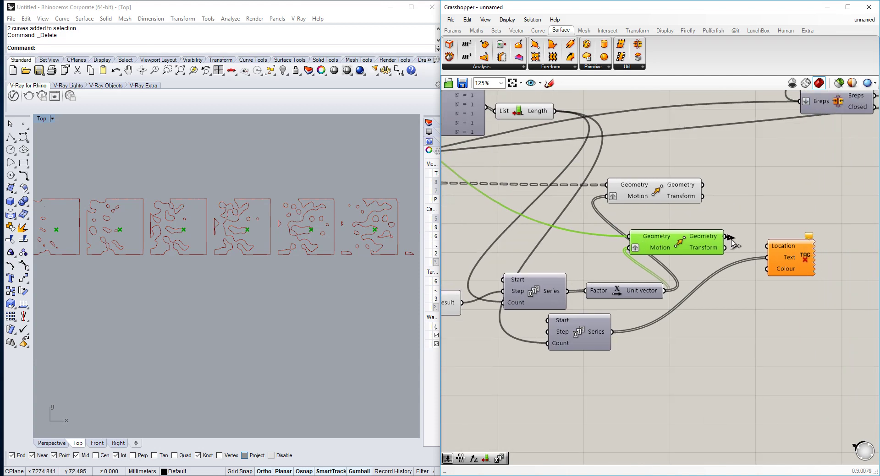
pyautogui.moveTo(725, 237); pyautogui.dragTo(763, 246)
# - Turn off the preview of the duplicated Move component and flatten Text Tag's Location input
pyautogui.middleClick(695, 238)
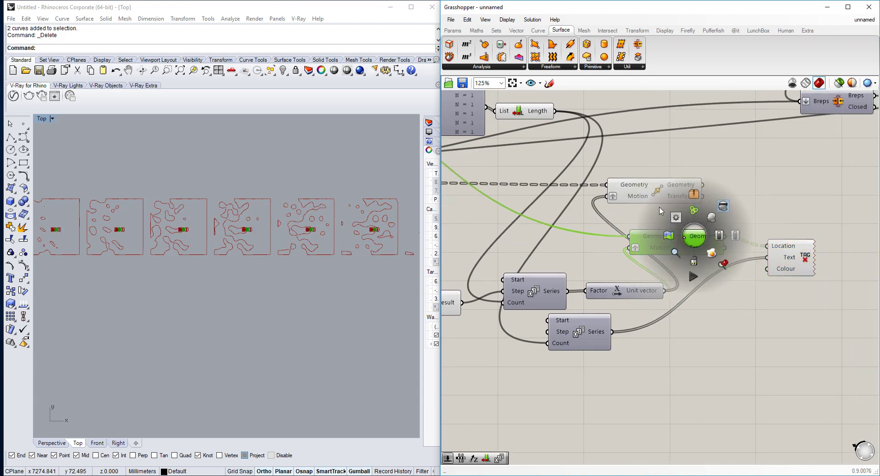
pyautogui.click(726, 207)
pyautogui.scroll(1, 777, 246)
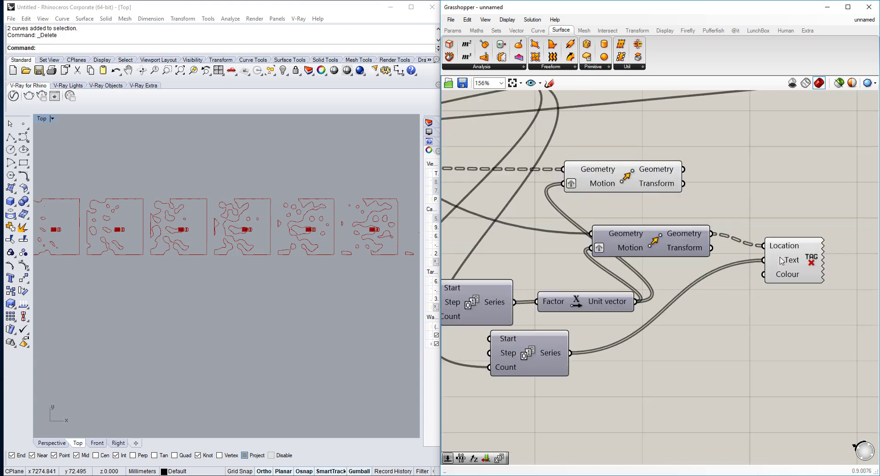
pyautogui.rightClick(777, 248)
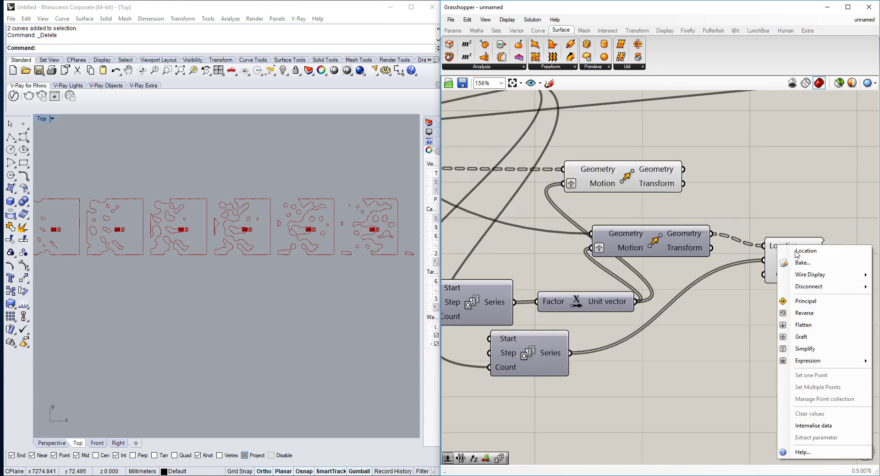
pyautogui.click(800, 326)
# - Examine the numbered contours along the row in the Top view
pyautogui.click(282, 167)
pyautogui.scroll(5, 283, 194)
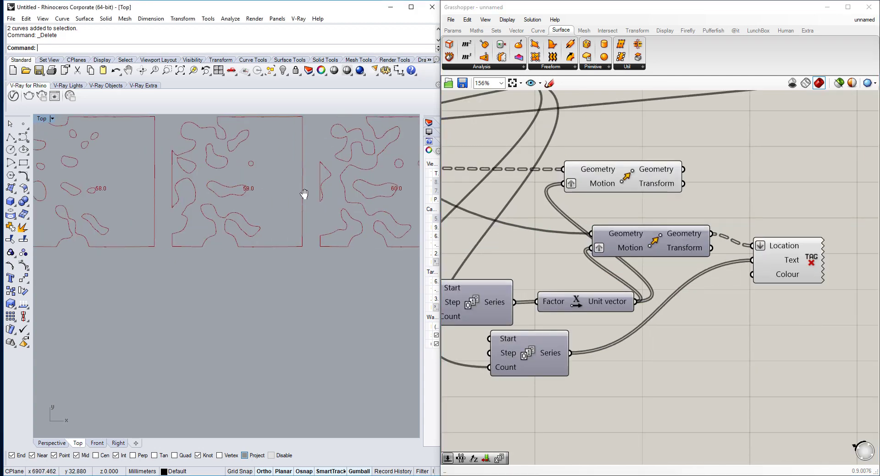
pyautogui.scroll(-2, 252, 233)
pyautogui.moveTo(208, 224); pyautogui.dragTo(293, 227, button='right')
pyautogui.scroll(-6, 292, 226)
pyautogui.moveTo(91, 225); pyautogui.dragTo(94, 188, button='right')
pyautogui.moveTo(276, 185); pyautogui.dragTo(311, 197, button='right')
pyautogui.moveTo(263, 180); pyautogui.dragTo(279, 244, button='right')
pyautogui.scroll(10, 201, 198)
# - Switch from the maximised Top view to a maximised Perspective view and orbit around the terrain
pyautogui.doubleClick(38, 119)
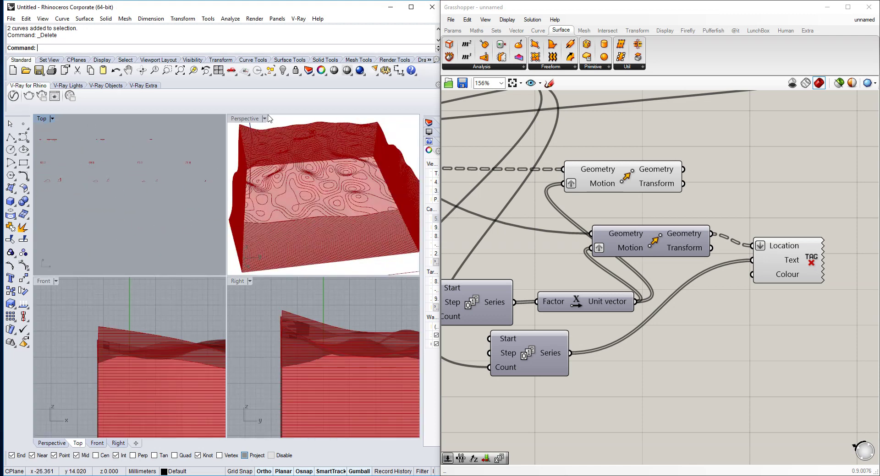
pyautogui.doubleClick(240, 119)
pyautogui.moveTo(251, 124); pyautogui.dragTo(119, 215, button='right')
# - Review the whole definition from the grid size and extent sliders through to the extrusion and contour components
pyautogui.scroll(-3, 613, 225)
pyautogui.scroll(-2, 768, 222)
pyautogui.moveTo(768, 222); pyautogui.dragTo(829, 226, button='right')
pyautogui.moveTo(478, 201); pyautogui.dragTo(699, 202, button='right')
pyautogui.scroll(7, 595, 213)
pyautogui.moveTo(591, 144); pyautogui.dragTo(591, 144)
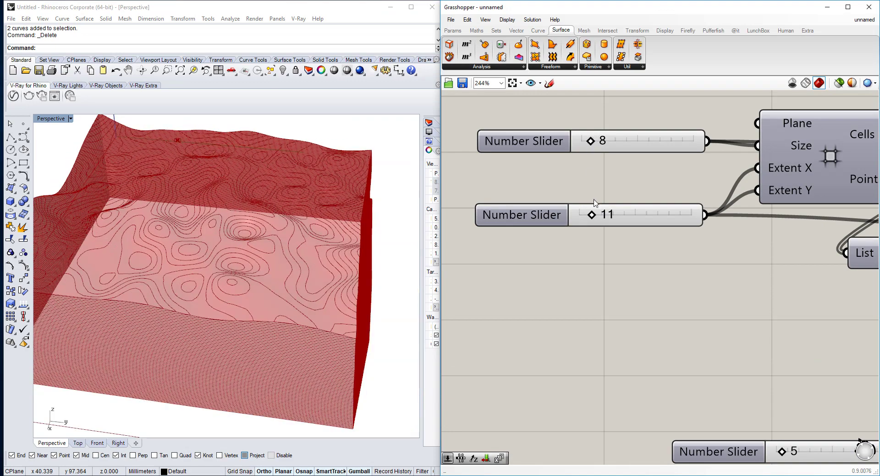
pyautogui.scroll(-4, 638, 209)
pyautogui.moveTo(638, 209); pyautogui.dragTo(524, 195, button='right')
pyautogui.moveTo(793, 216); pyautogui.dragTo(706, 204, button='right')
pyautogui.scroll(1, 858, 258)
pyautogui.scroll(-1, 669, 225)
pyautogui.moveTo(858, 257); pyautogui.dragTo(578, 239, button='right')
pyautogui.scroll(-1, 669, 225)
pyautogui.moveTo(793, 219); pyautogui.dragTo(670, 210, button='right')
pyautogui.moveTo(871, 170); pyautogui.dragTo(740, 234, button='right')
pyautogui.scroll(-1, 722, 204)
pyautogui.scroll(-1, 733, 229)
pyautogui.scroll(3, 595, 172)
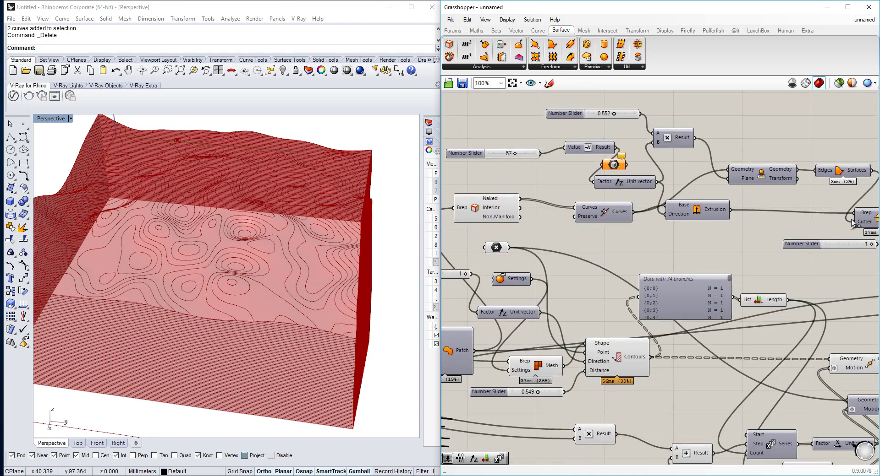
pyautogui.click(770, 475)
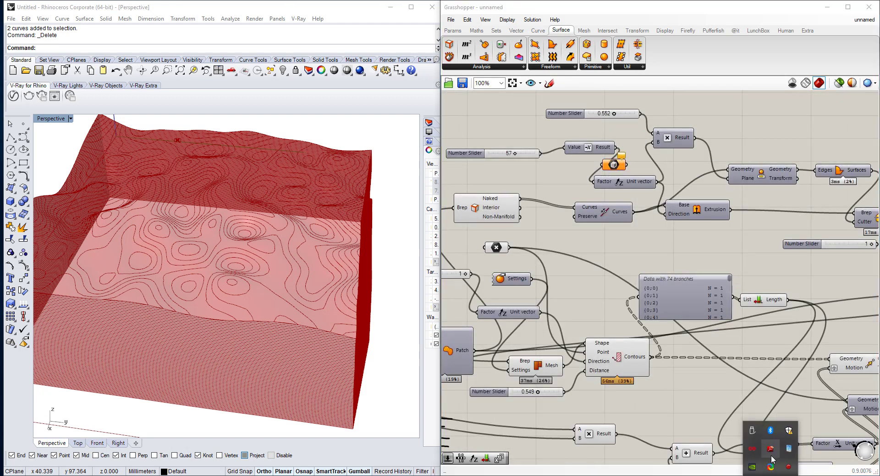